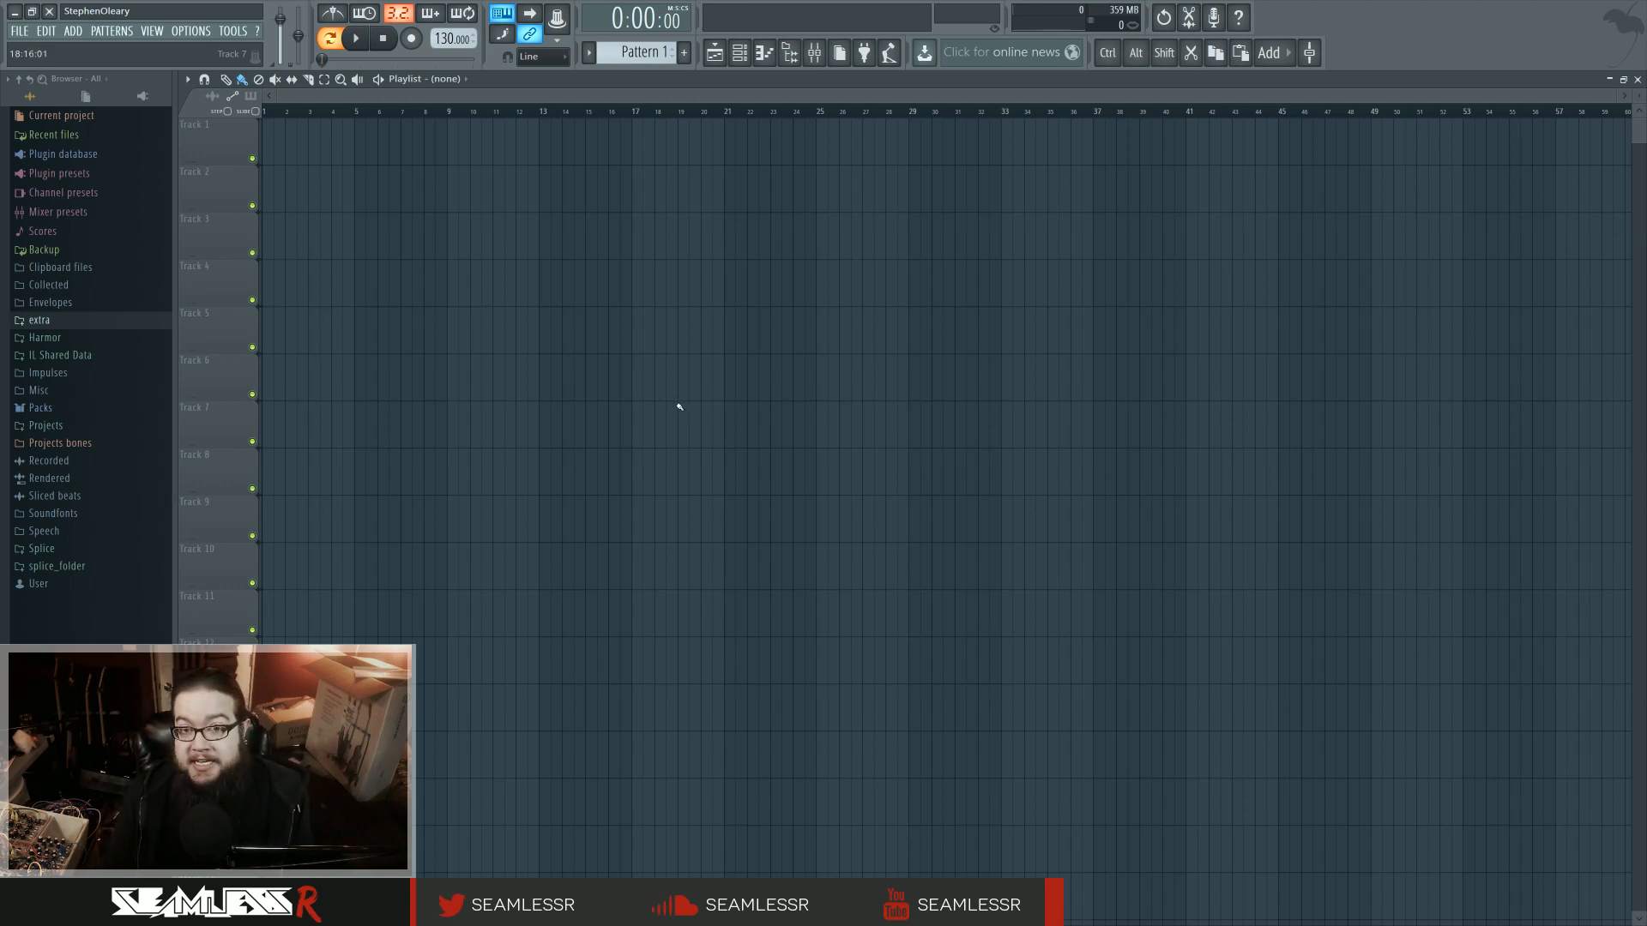
# - Place a one-bar Pattern 1 clip on Track 1 at bar 9 of the playlist
pyautogui.scroll(5, 680, 406)
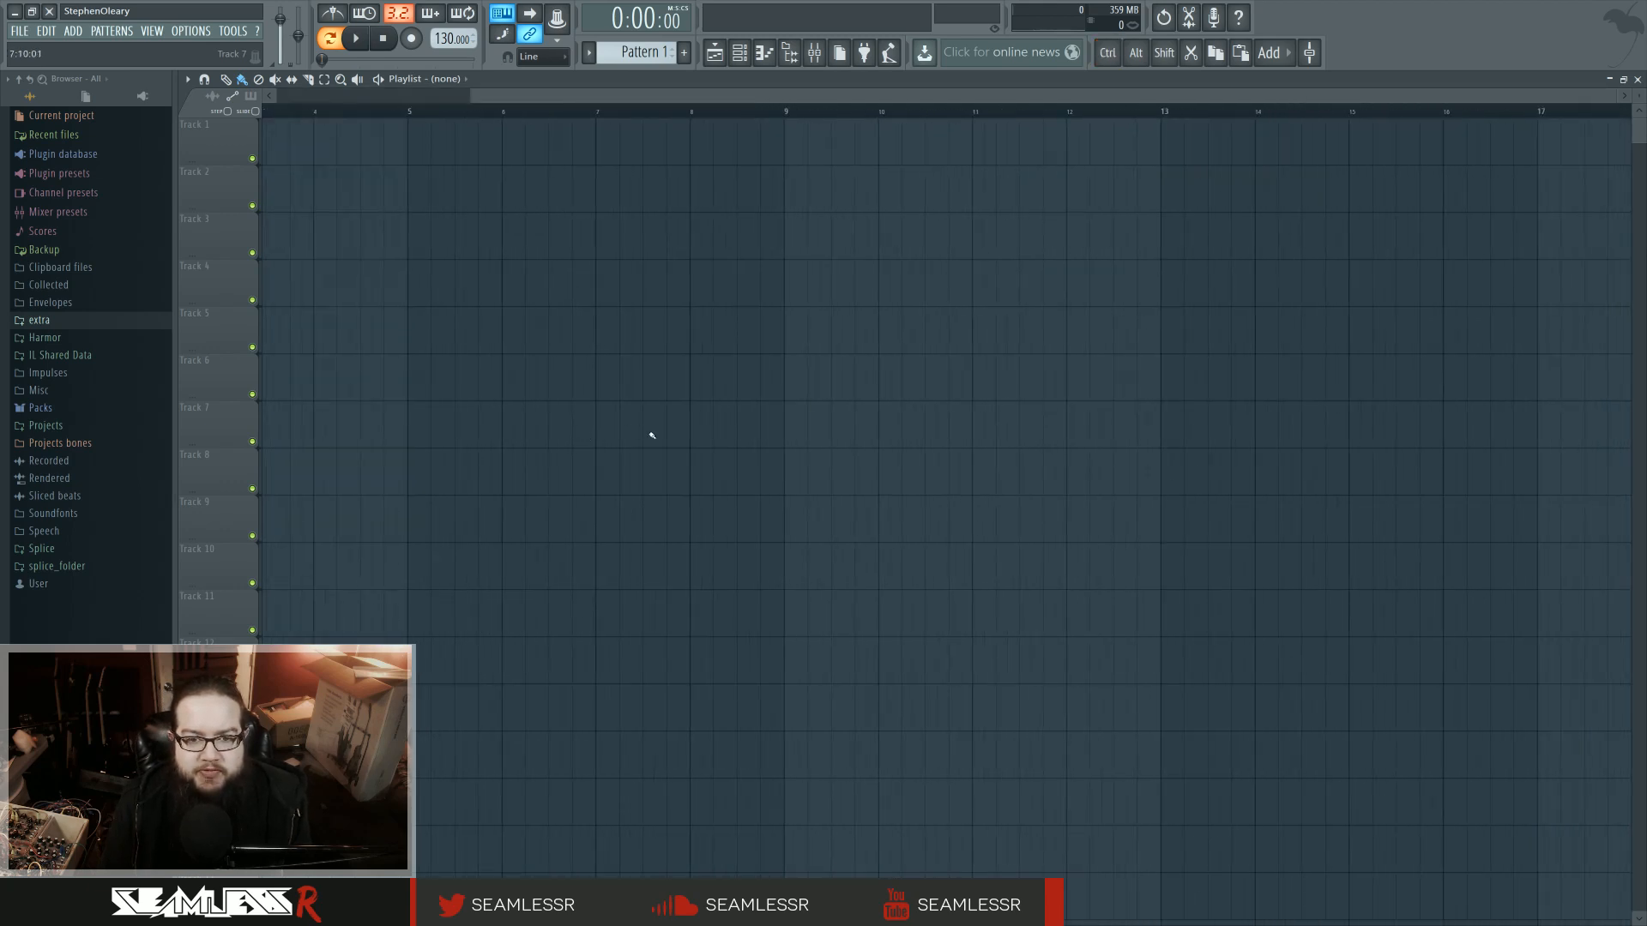
pyautogui.moveTo(777, 159); pyautogui.dragTo(805, 157)
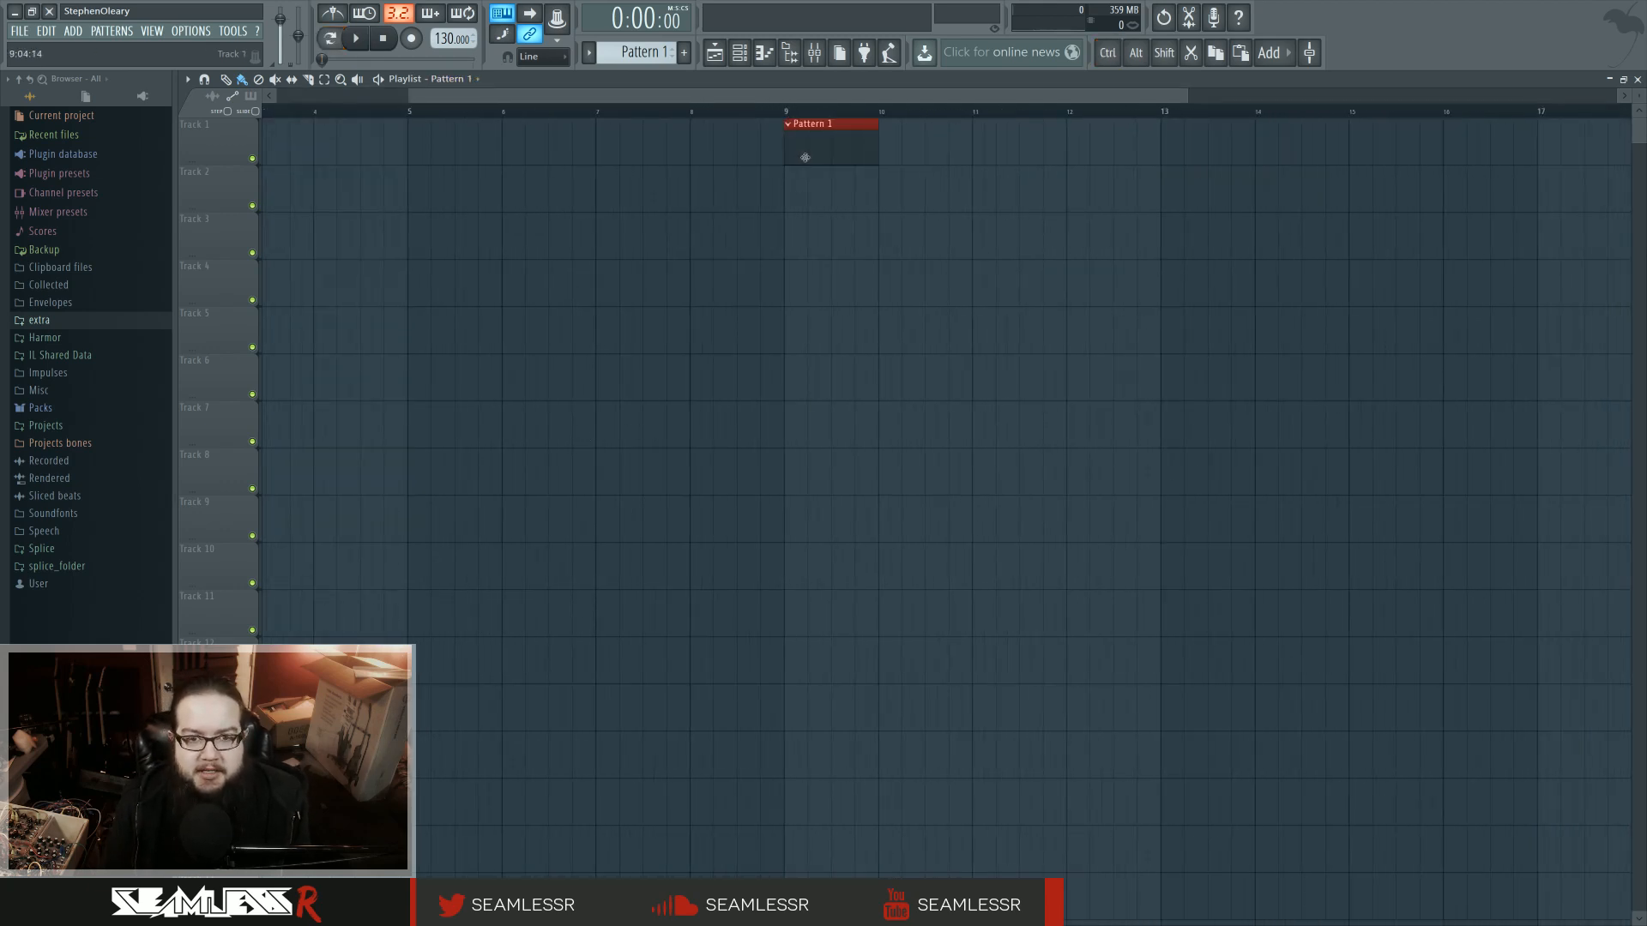
pyautogui.hscroll(1, 798, 287)
pyautogui.scroll(1, 760, 274)
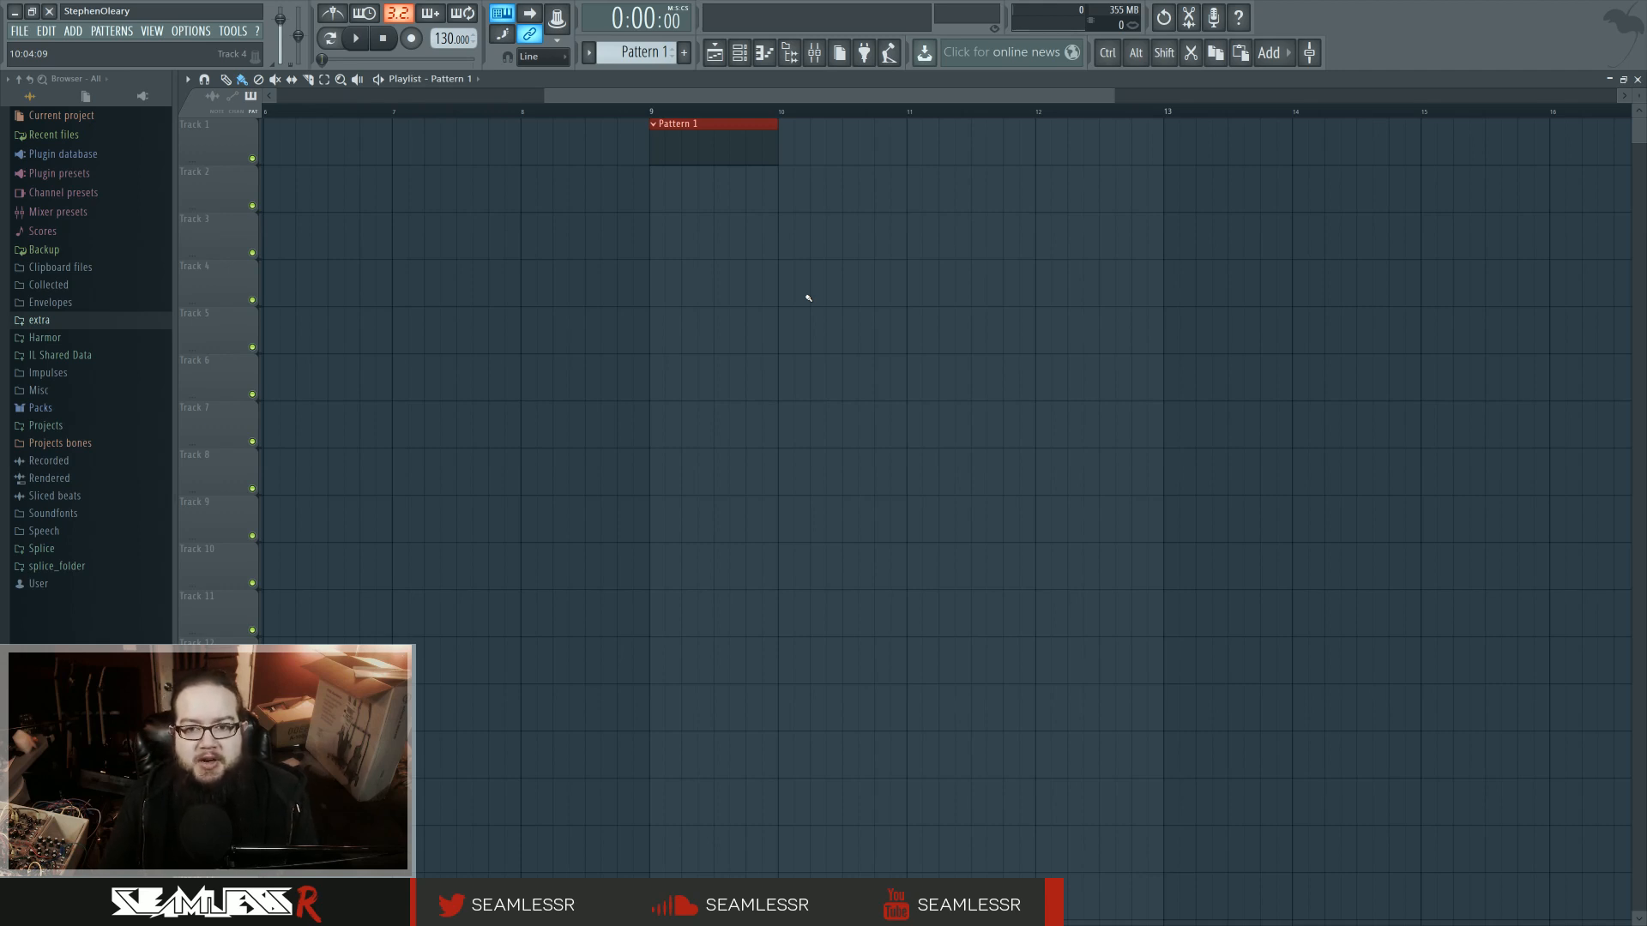
pyautogui.keyDown('ctrl'); pyautogui.click(807, 300); pyautogui.keyUp('ctrl')
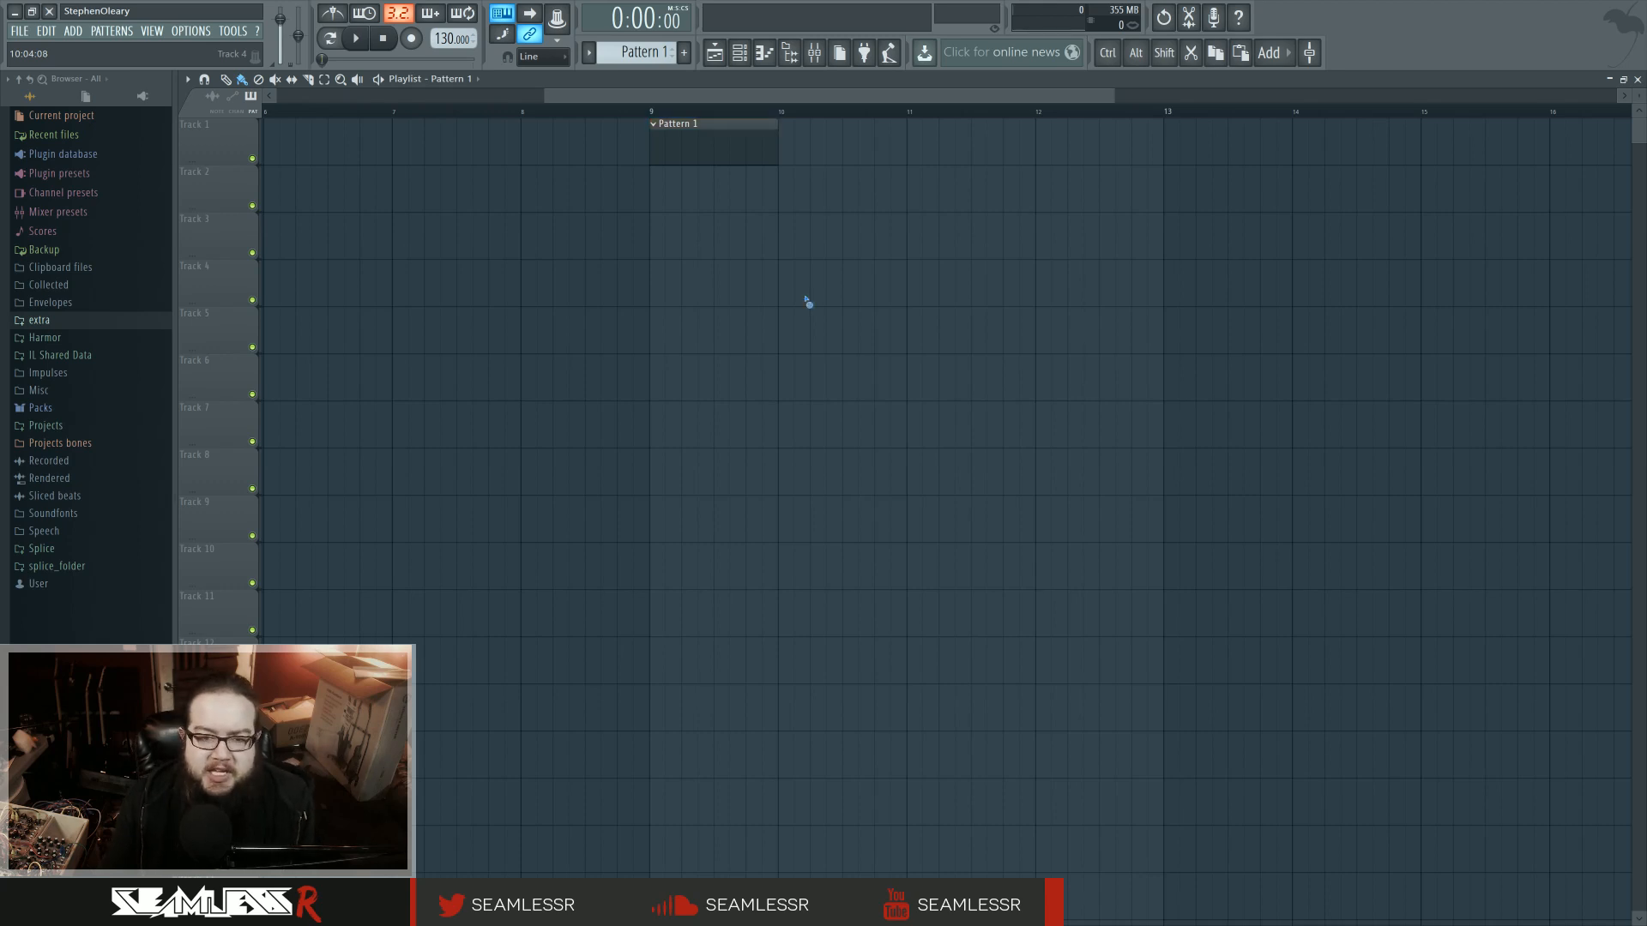
pyautogui.scroll(2, 737, 323)
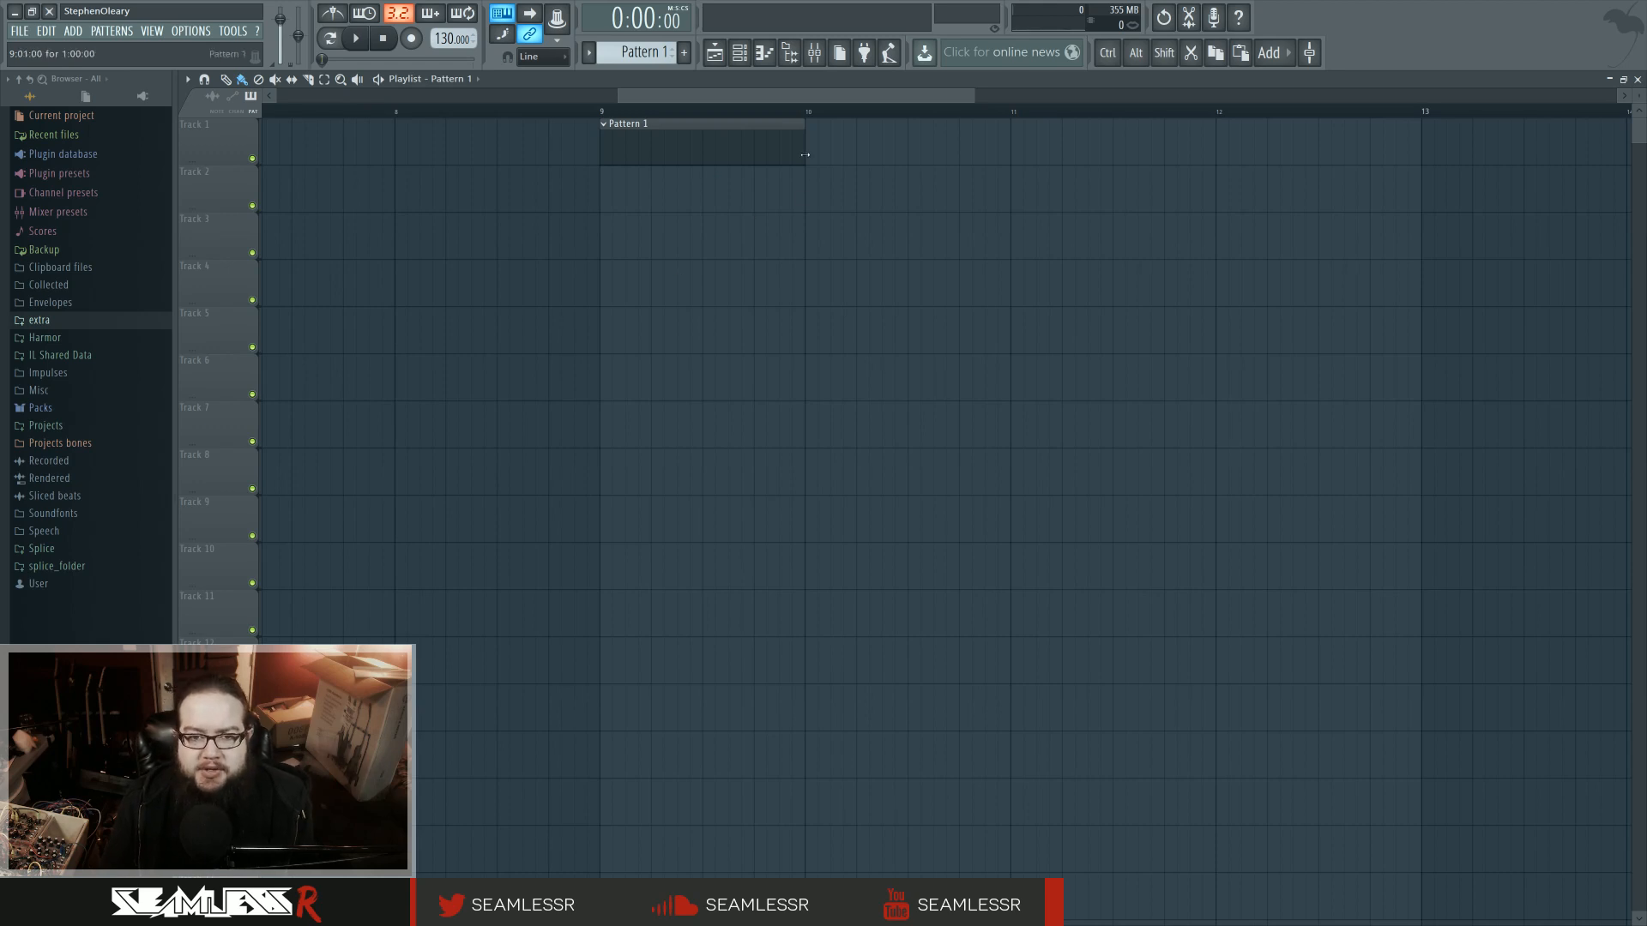
pyautogui.moveTo(805, 154)
pyautogui.mouseDown()
pyautogui.moveTo(767, 152)
pyautogui.moveTo(1008, 151)
pyautogui.moveTo(806, 154)
pyautogui.mouseUp()
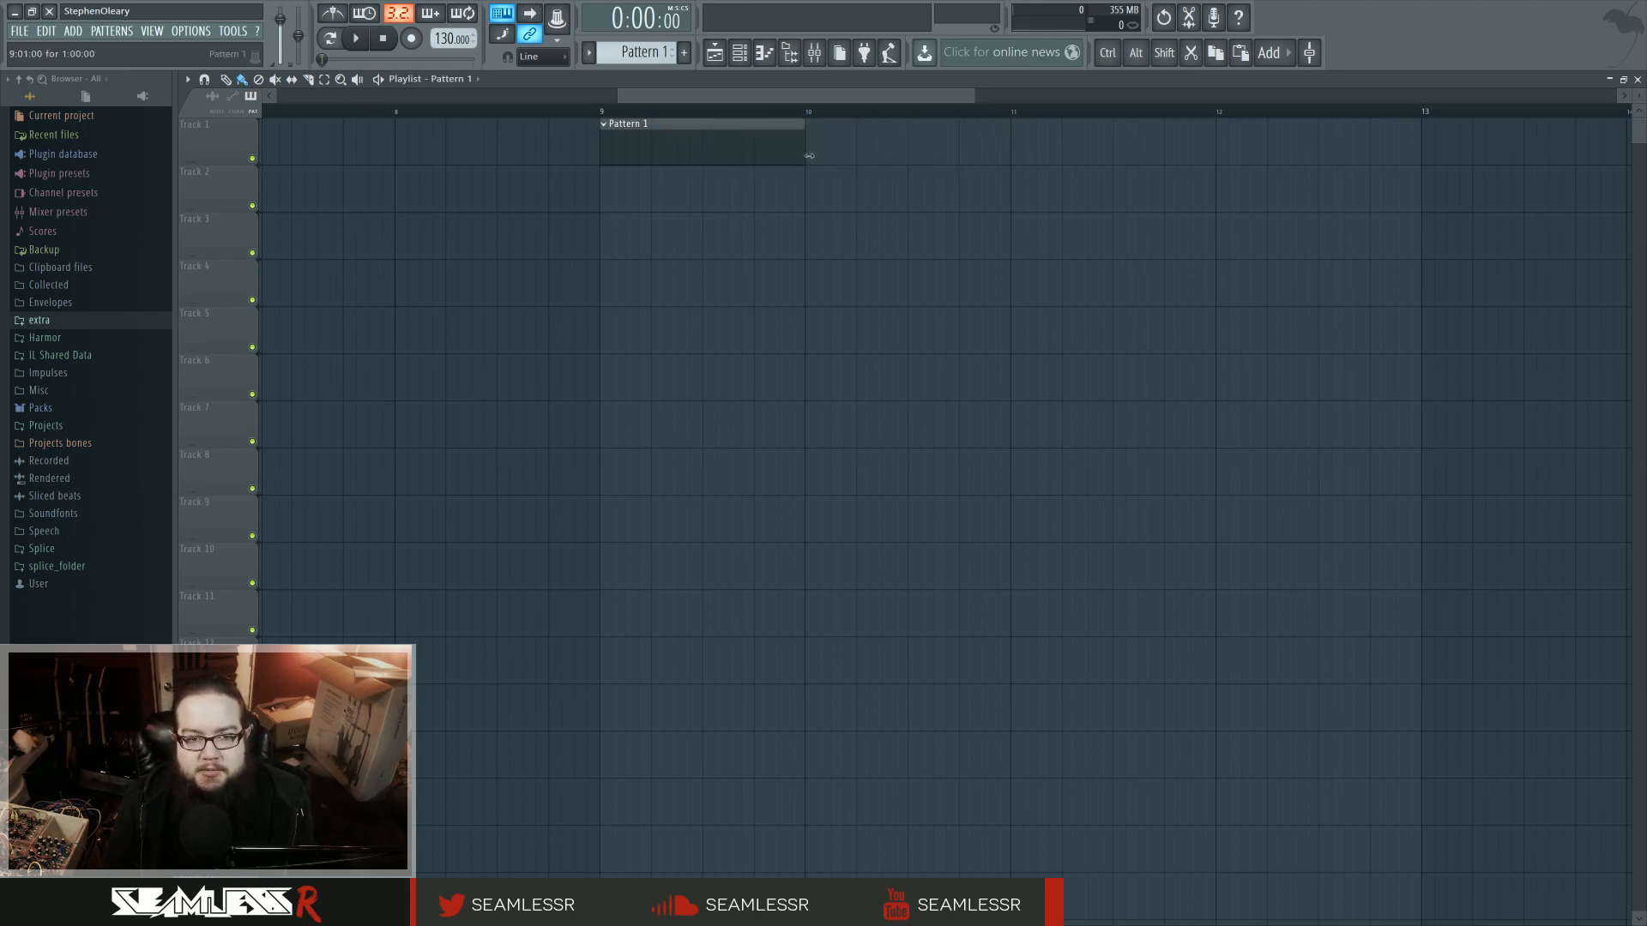
# - Fill Track 1 with back-to-back one-bar Pattern 1 clips from bar 9 through bar 24
pyautogui.scroll(-5, 816, 213)
pyautogui.moveTo(629, 148); pyautogui.dragTo(1415, 150)
pyautogui.moveTo(1299, 242); pyautogui.dragTo(1039, 274)
pyautogui.scroll(-2, 915, 305)
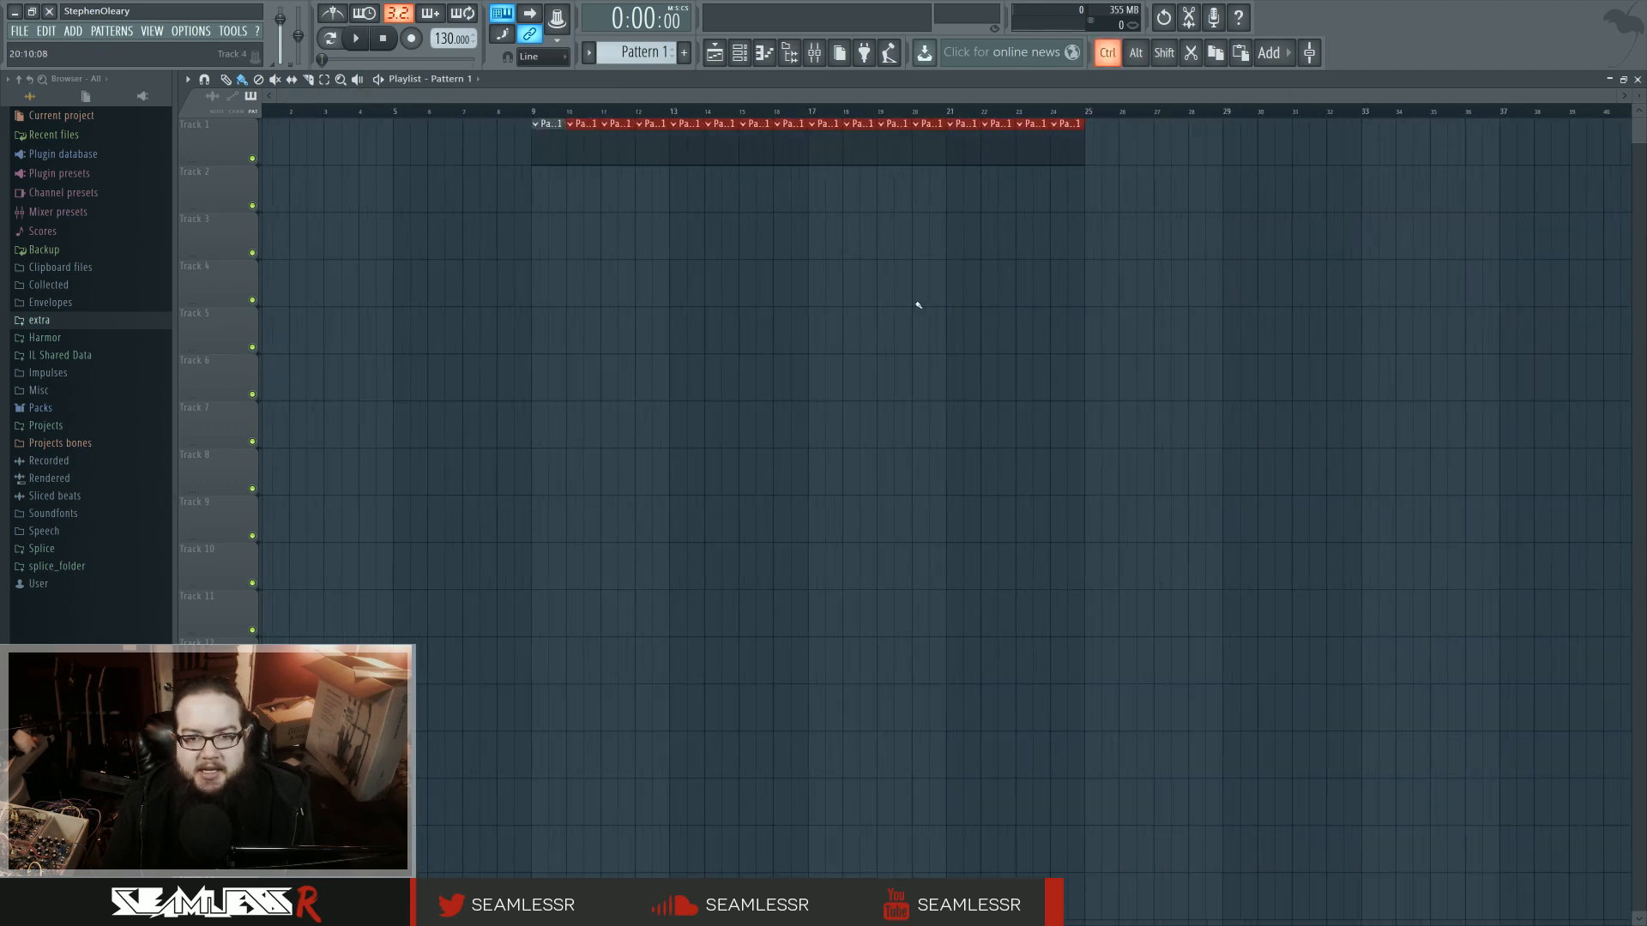
# - Duplicate the 16-bar block of clips to start at bar 25 and move the copy down to Track 2
pyautogui.hotkey('ctrl', 'b')
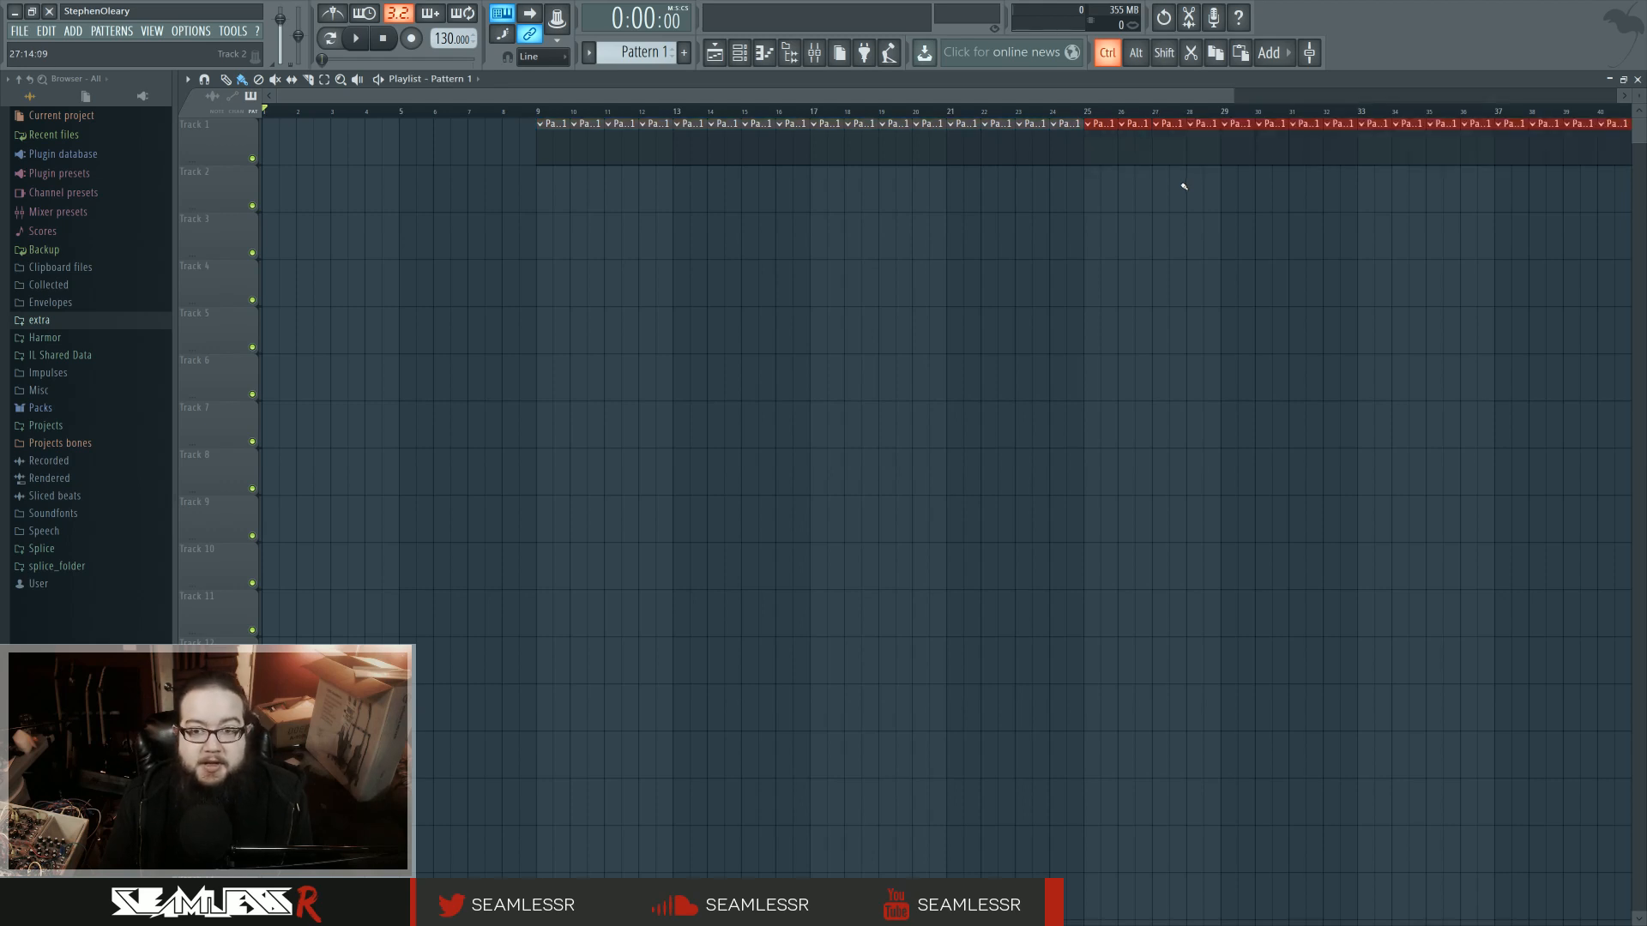
pyautogui.moveTo(1099, 136); pyautogui.dragTo(1104, 206)
pyautogui.click(1009, 254)
pyautogui.moveTo(989, 304); pyautogui.dragTo(926, 307)
pyautogui.scroll(-1, 919, 265)
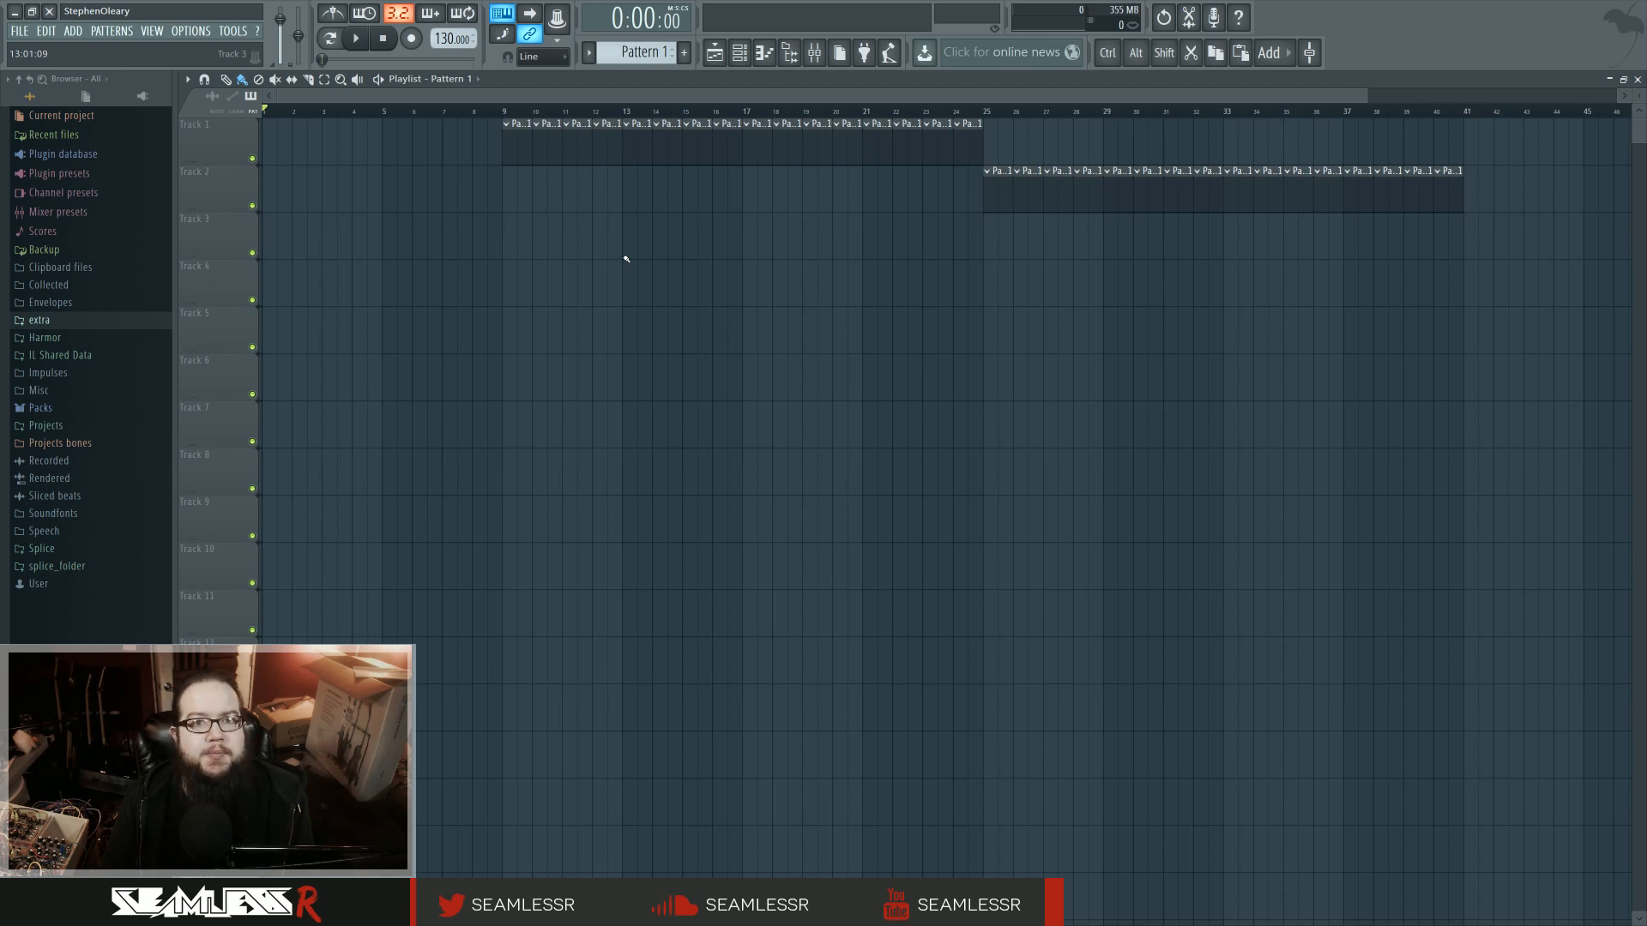
# - Delete every clip on Tracks 1 and 2 except the first Pattern 1 clip at bar 9
pyautogui.scroll(2, 517, 262)
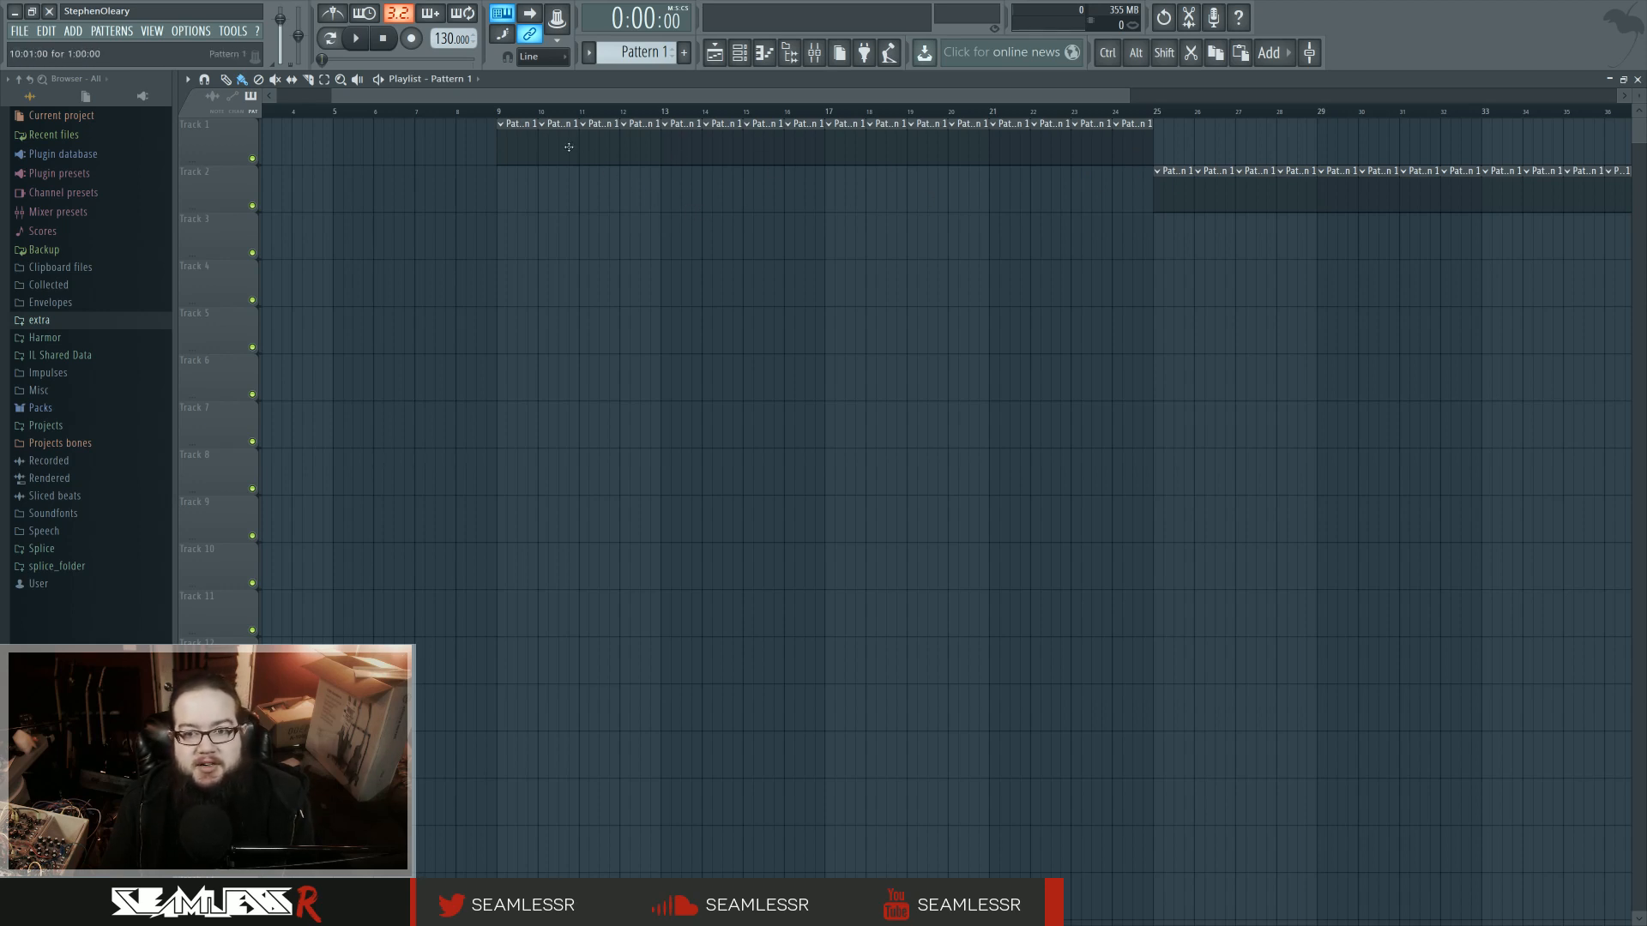
pyautogui.moveTo(569, 147); pyautogui.dragTo(1628, 193)
pyautogui.moveTo(1025, 145); pyautogui.dragTo(1147, 157)
pyautogui.moveTo(1242, 206)
pyautogui.mouseDown()
pyautogui.moveTo(838, 229)
pyautogui.moveTo(856, 226)
pyautogui.mouseUp()
pyautogui.moveTo(1248, 190); pyautogui.dragTo(1435, 191)
pyautogui.hscroll(-5, 1184, 214)
pyautogui.scroll(6, 913, 253)
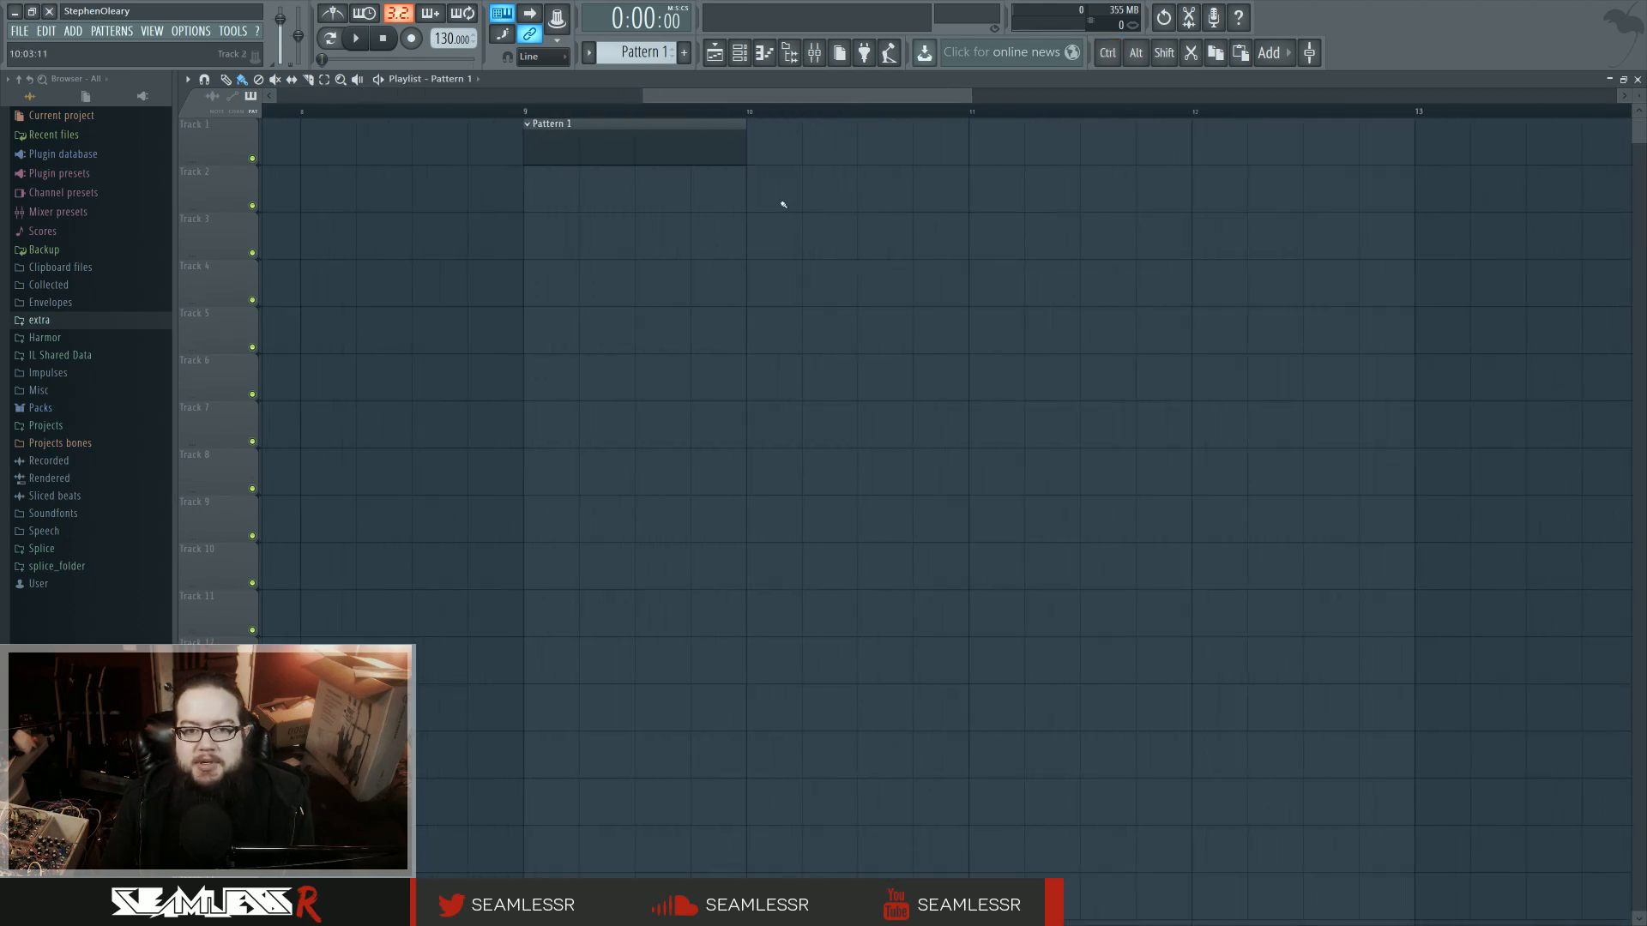
# - Add a second one-bar Pattern 1 clip at bar 10 of Track 1 and select bars 9 and 10 as the loop range
pyautogui.click(772, 151)
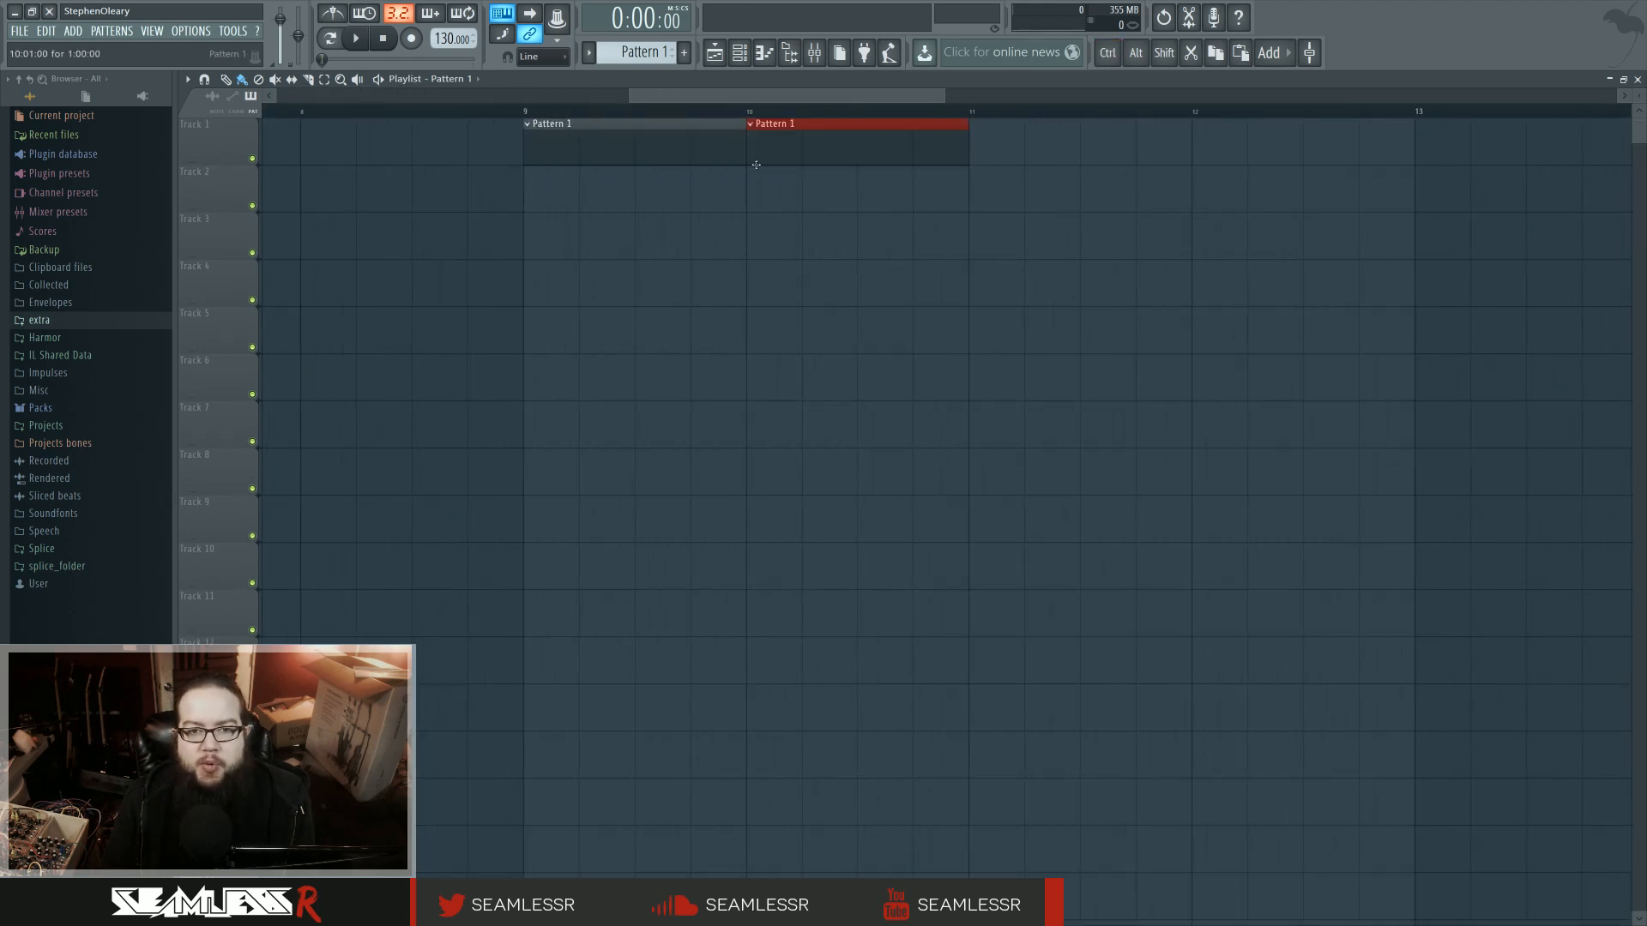
pyautogui.click(523, 109)
pyautogui.moveTo(523, 110); pyautogui.dragTo(984, 132)
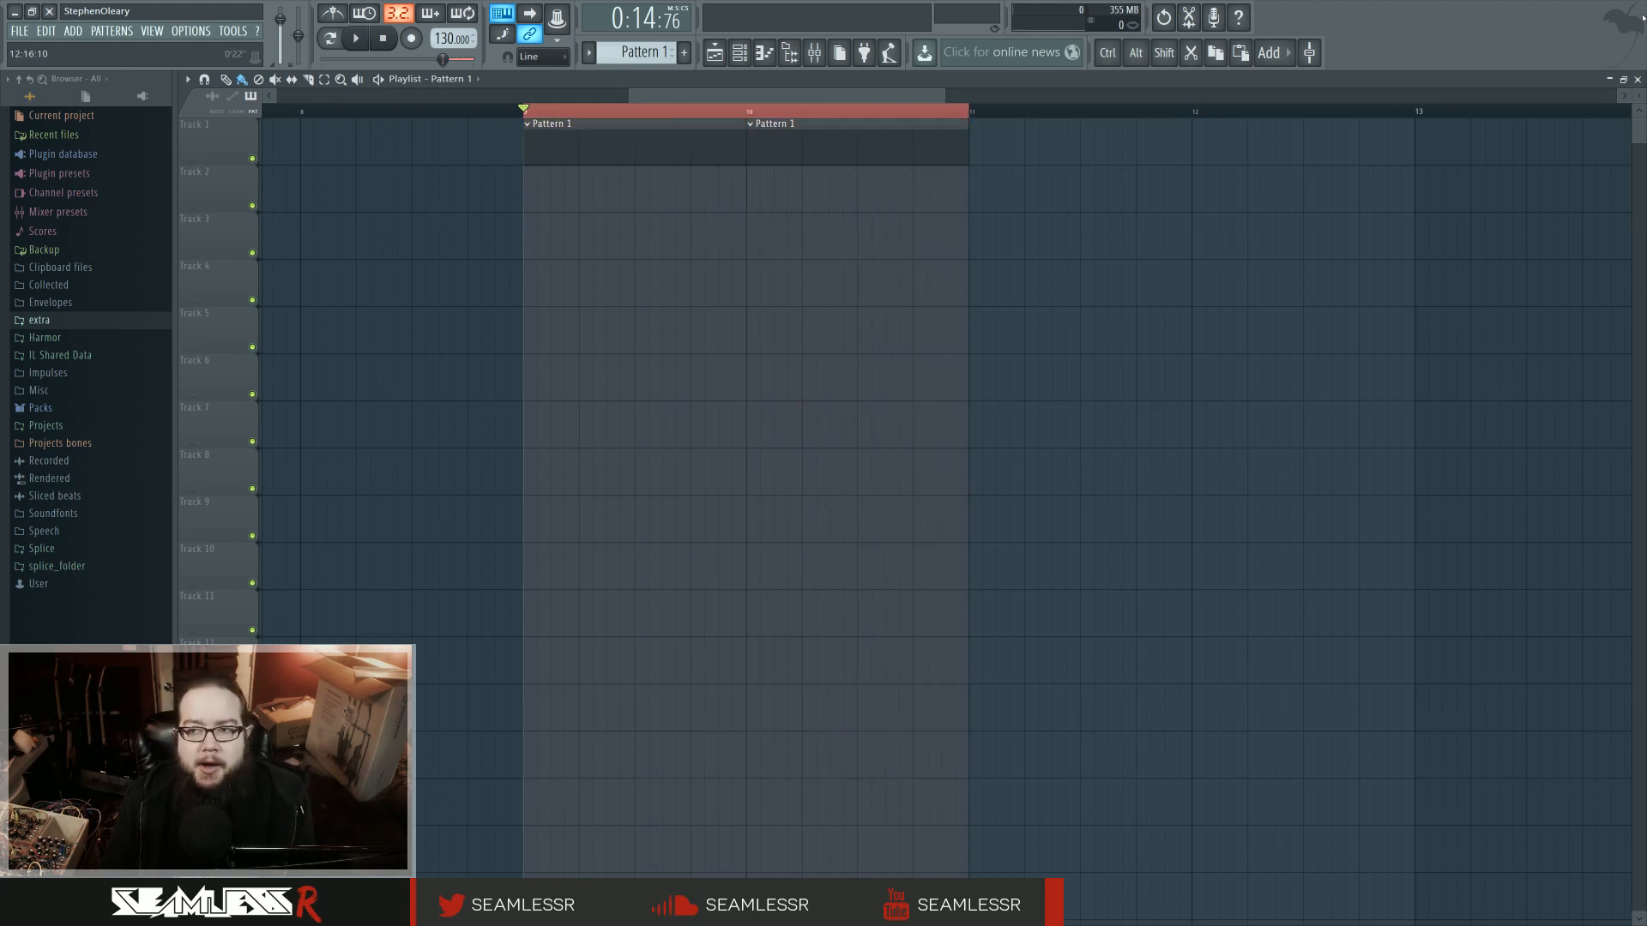
# - Make the playlist tracks taller and shorten both Track 1 clips to one beat each
pyautogui.moveTo(1639, 96); pyautogui.dragTo(1639, 116)
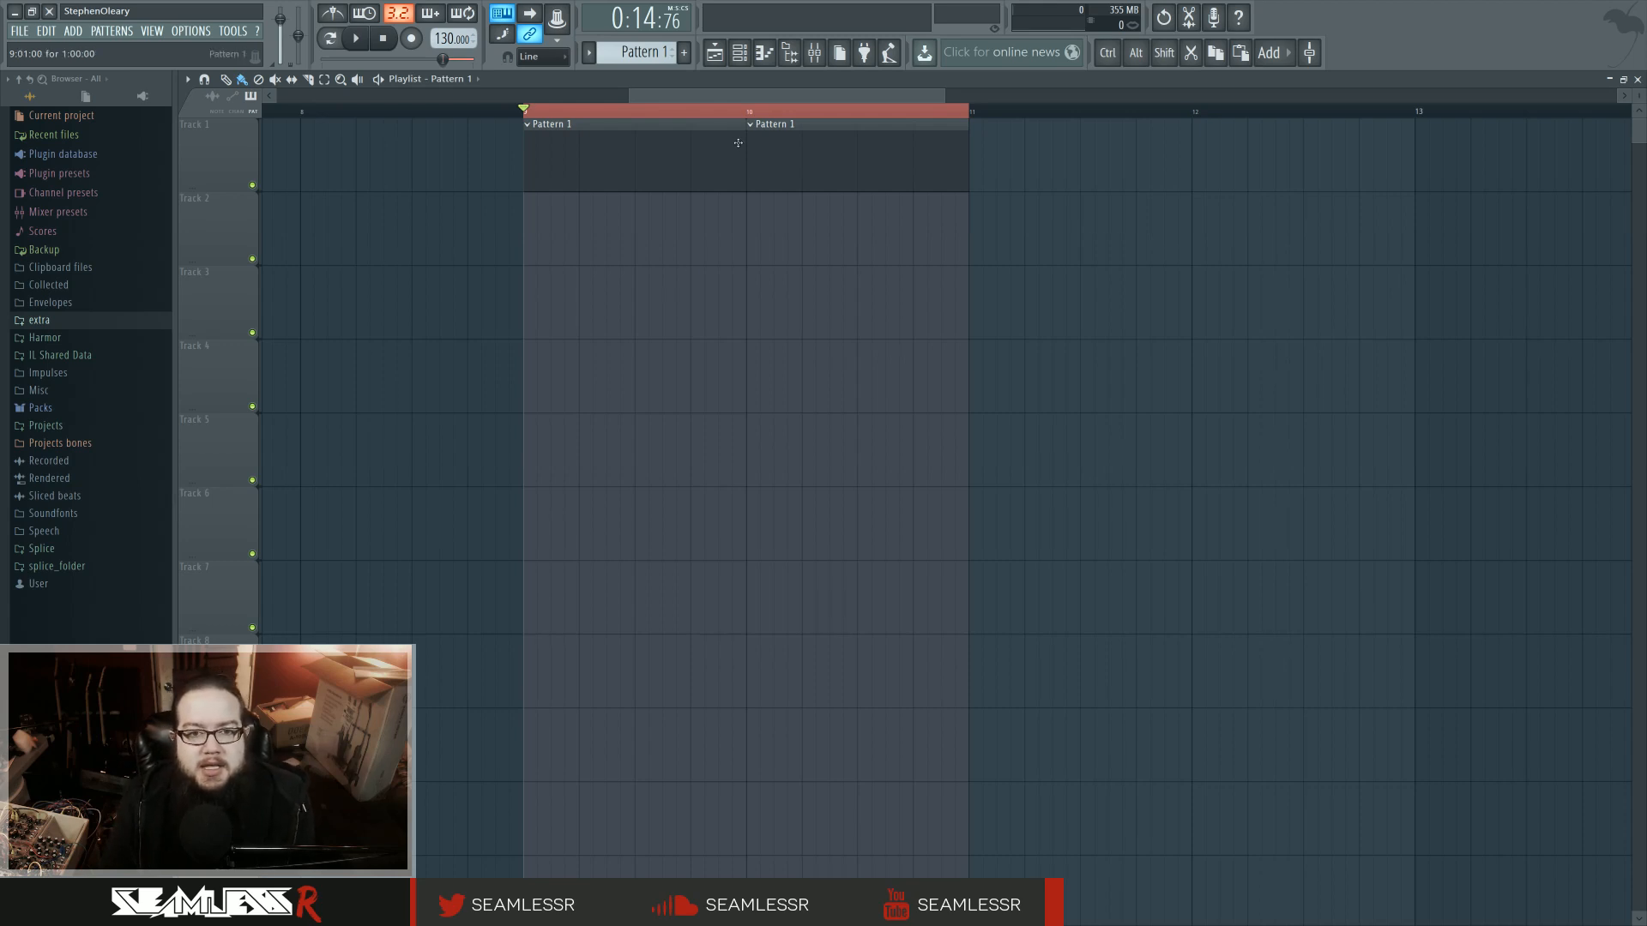
pyautogui.moveTo(743, 144); pyautogui.dragTo(579, 150)
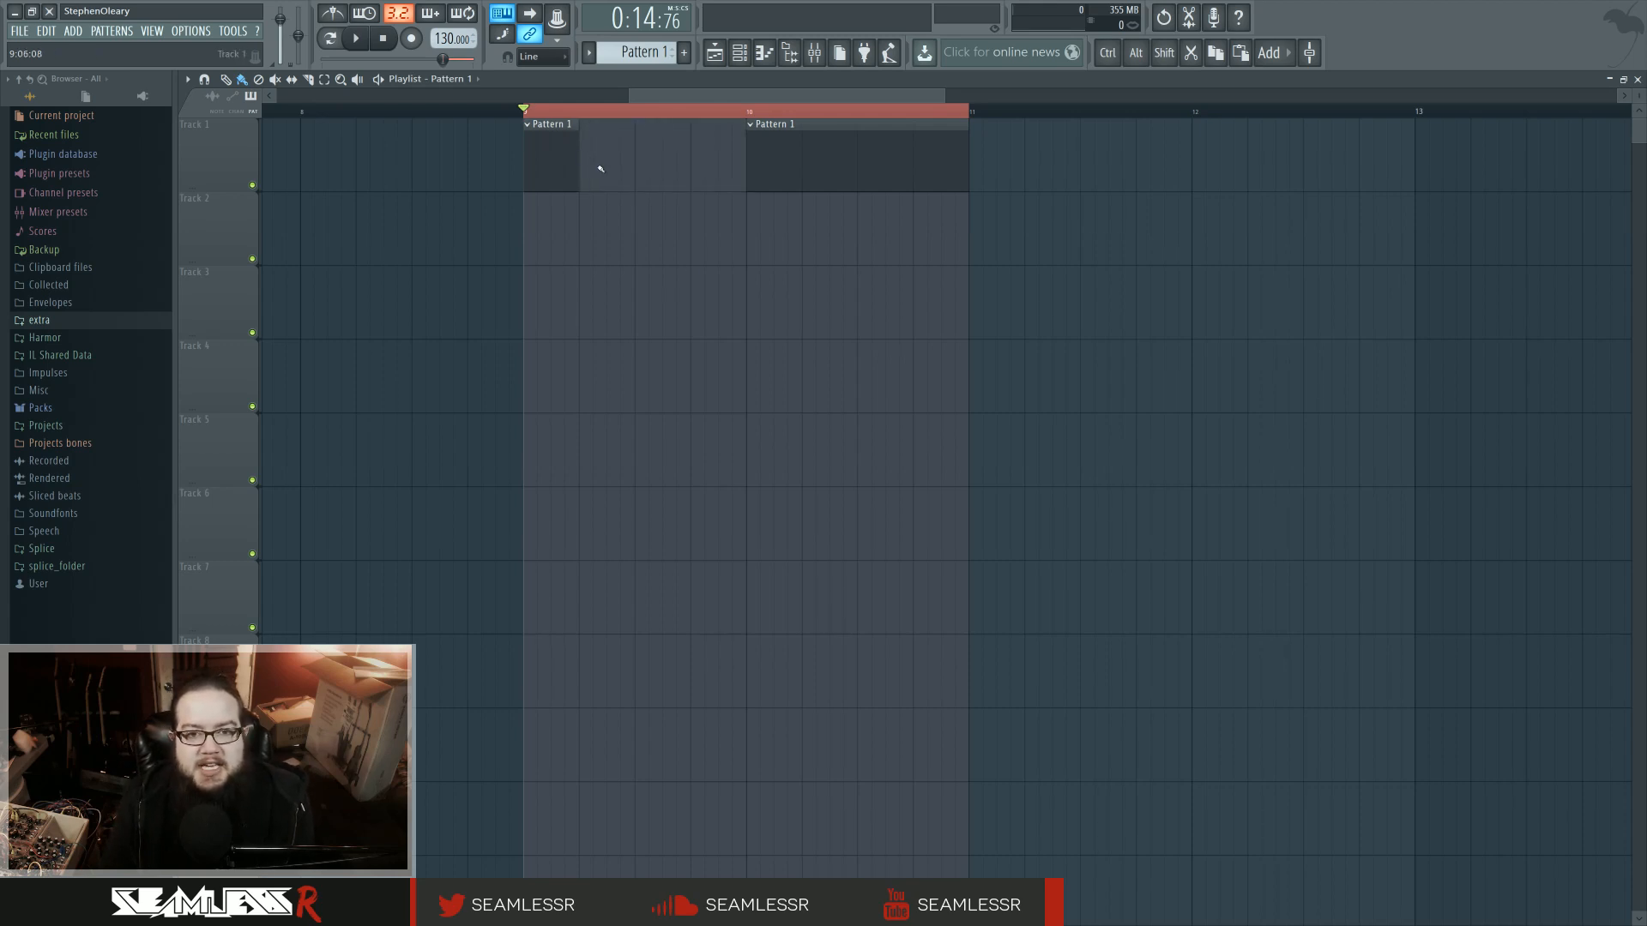
pyautogui.moveTo(969, 145); pyautogui.dragTo(803, 148)
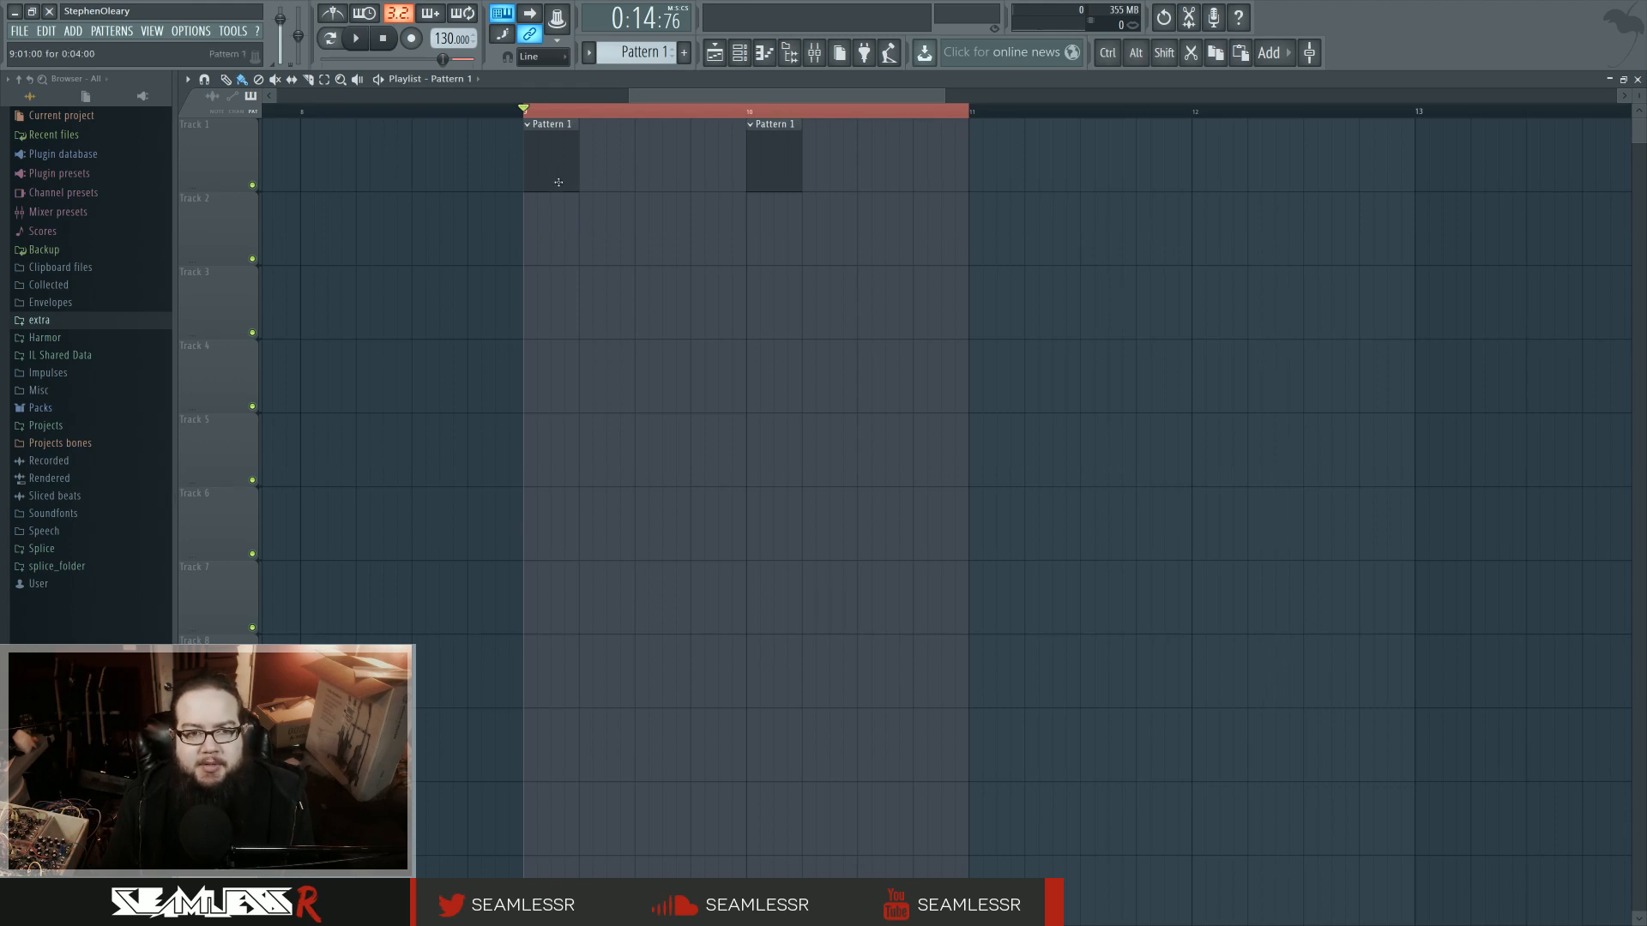
# - Add Pattern 1 clips in bar 9: two beats on Track 2 from beat 2, and half-beat clips at 9:13 on Track 3 and 9:15 on Track 1
pyautogui.moveTo(554, 246); pyautogui.dragTo(684, 258)
pyautogui.click(702, 305)
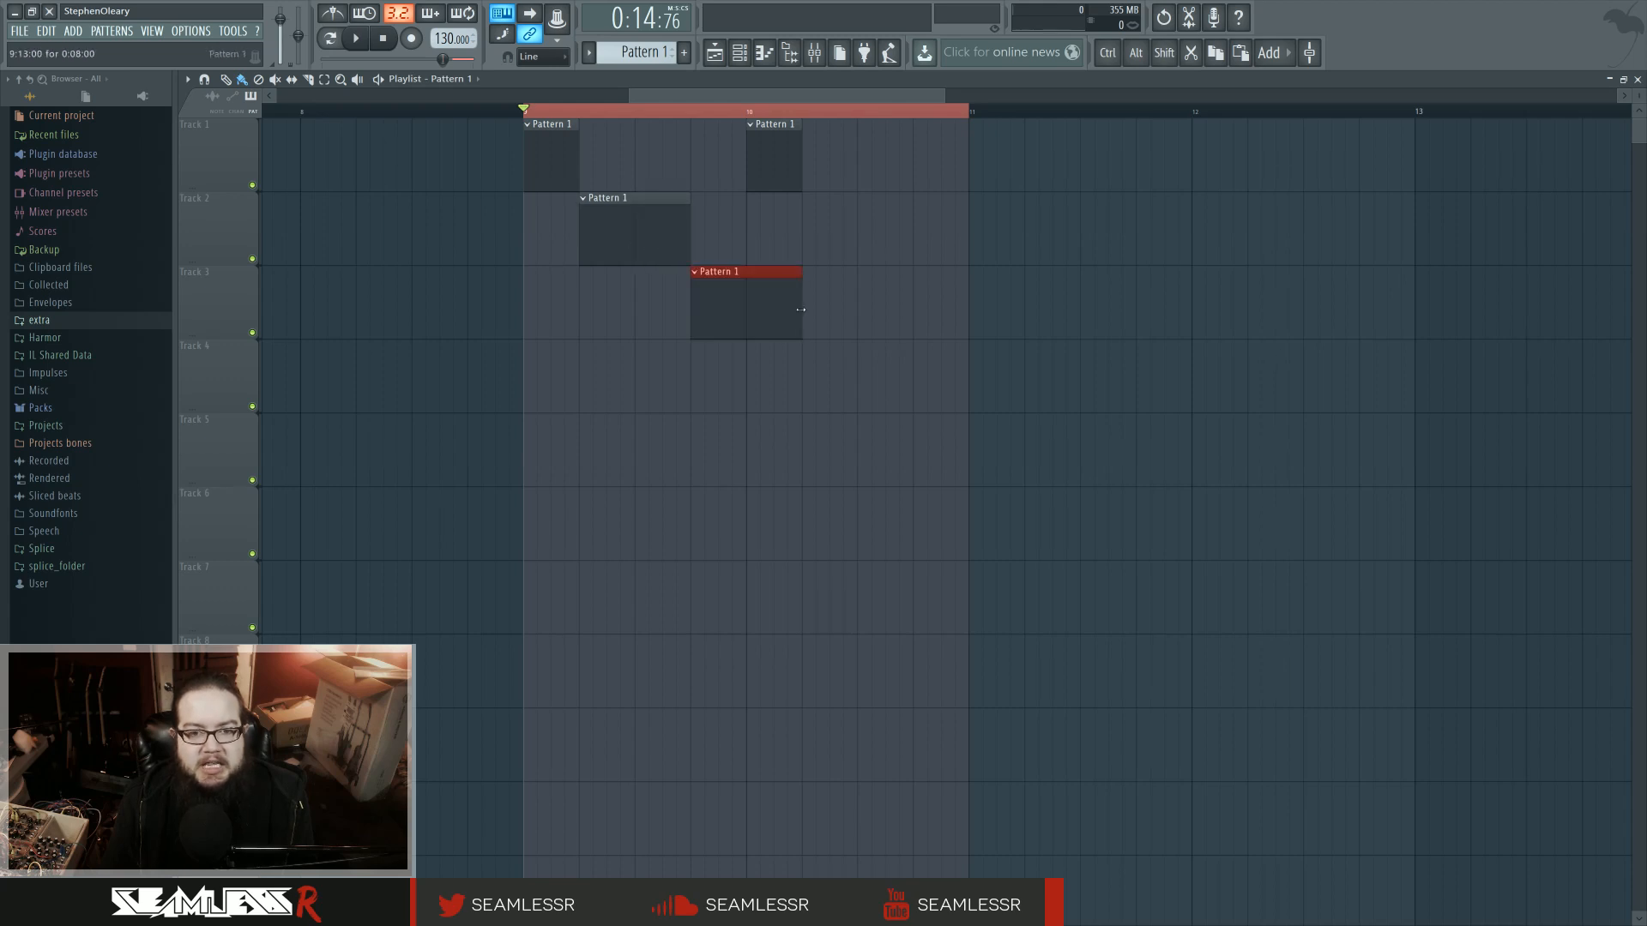
pyautogui.moveTo(800, 309); pyautogui.dragTo(730, 133)
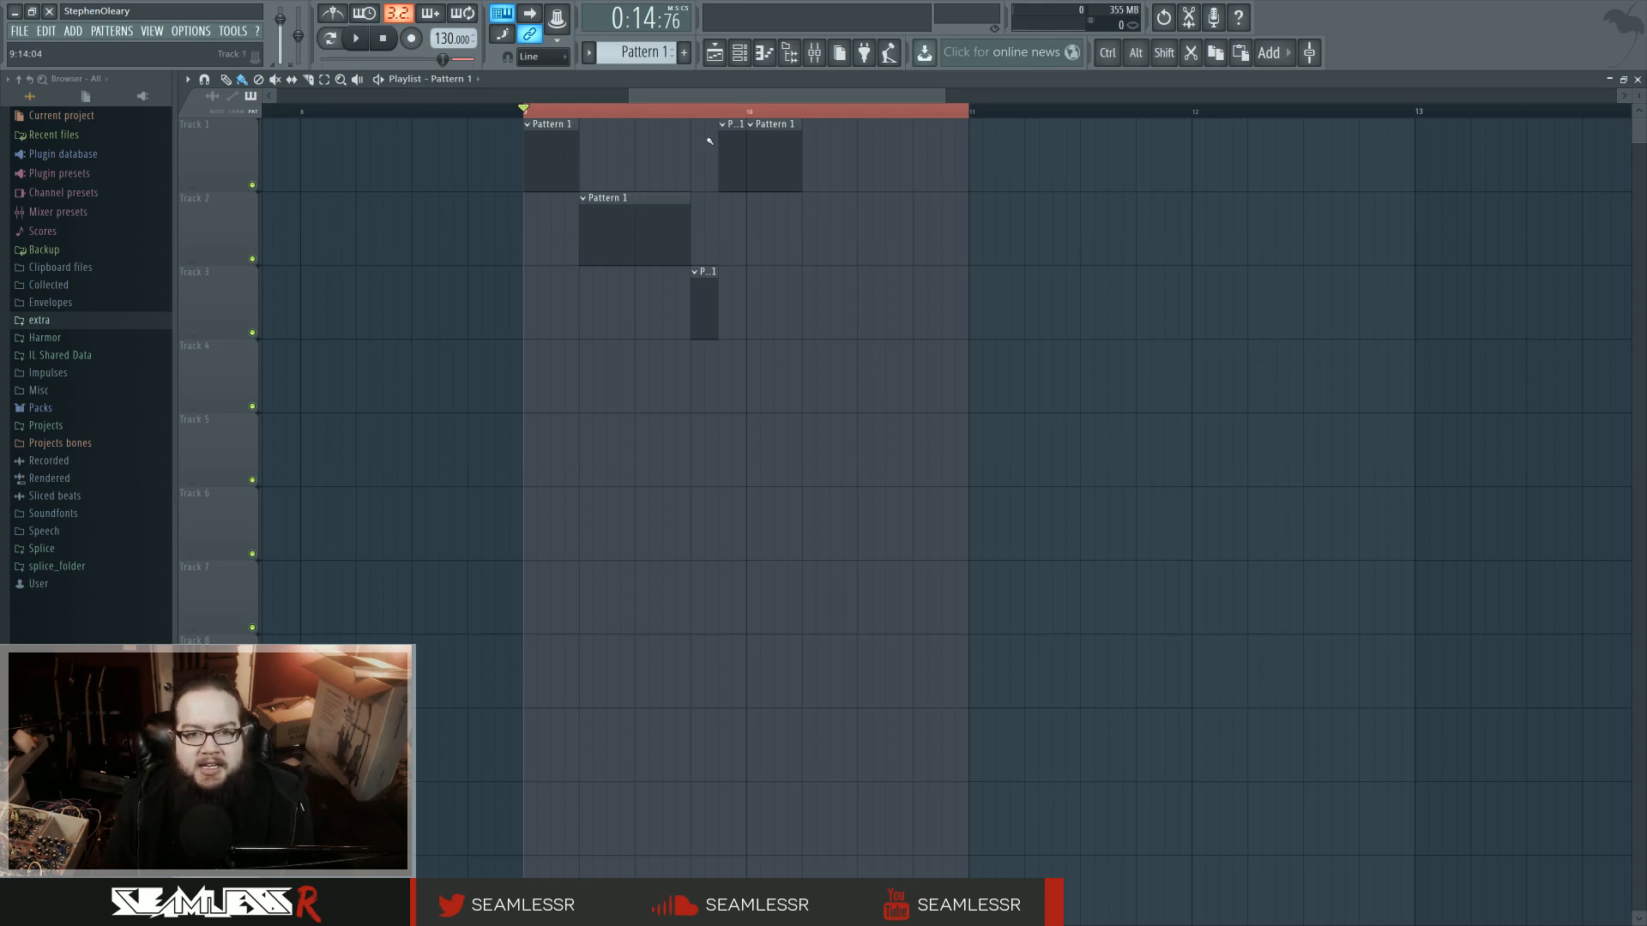
# - Complete bar 10 with a two-beat Pattern 1 clip on Track 2 from beat 2 and a one-beat clip on Track 1 at beat 4
pyautogui.click(798, 226)
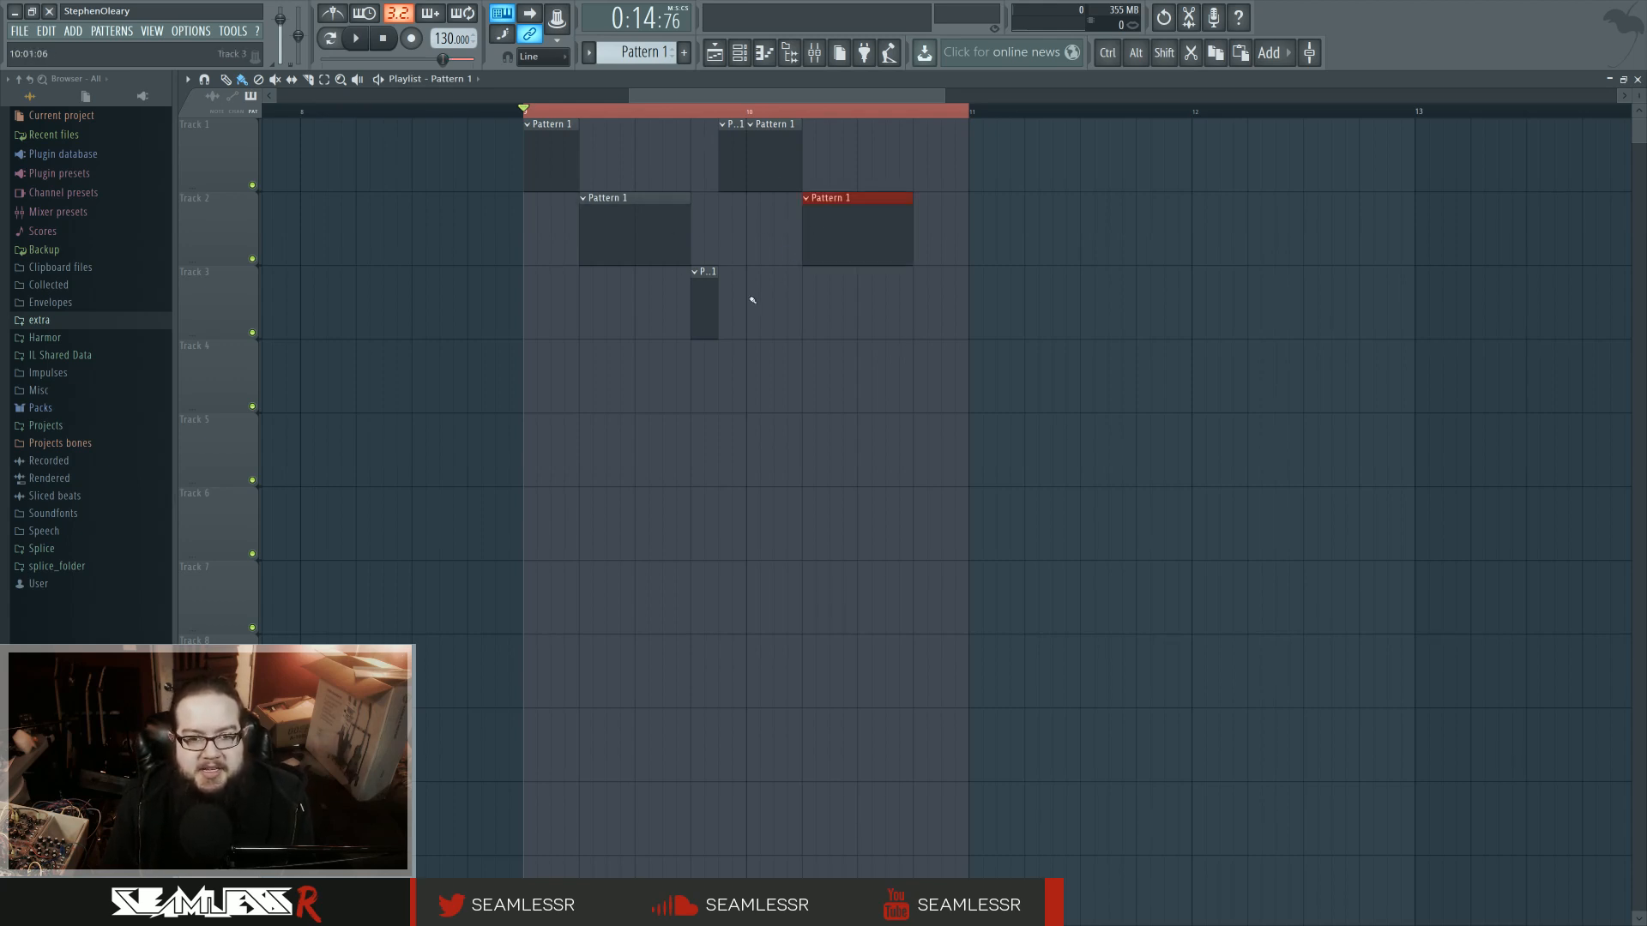
pyautogui.click(765, 177)
pyautogui.moveTo(911, 333); pyautogui.dragTo(918, 172)
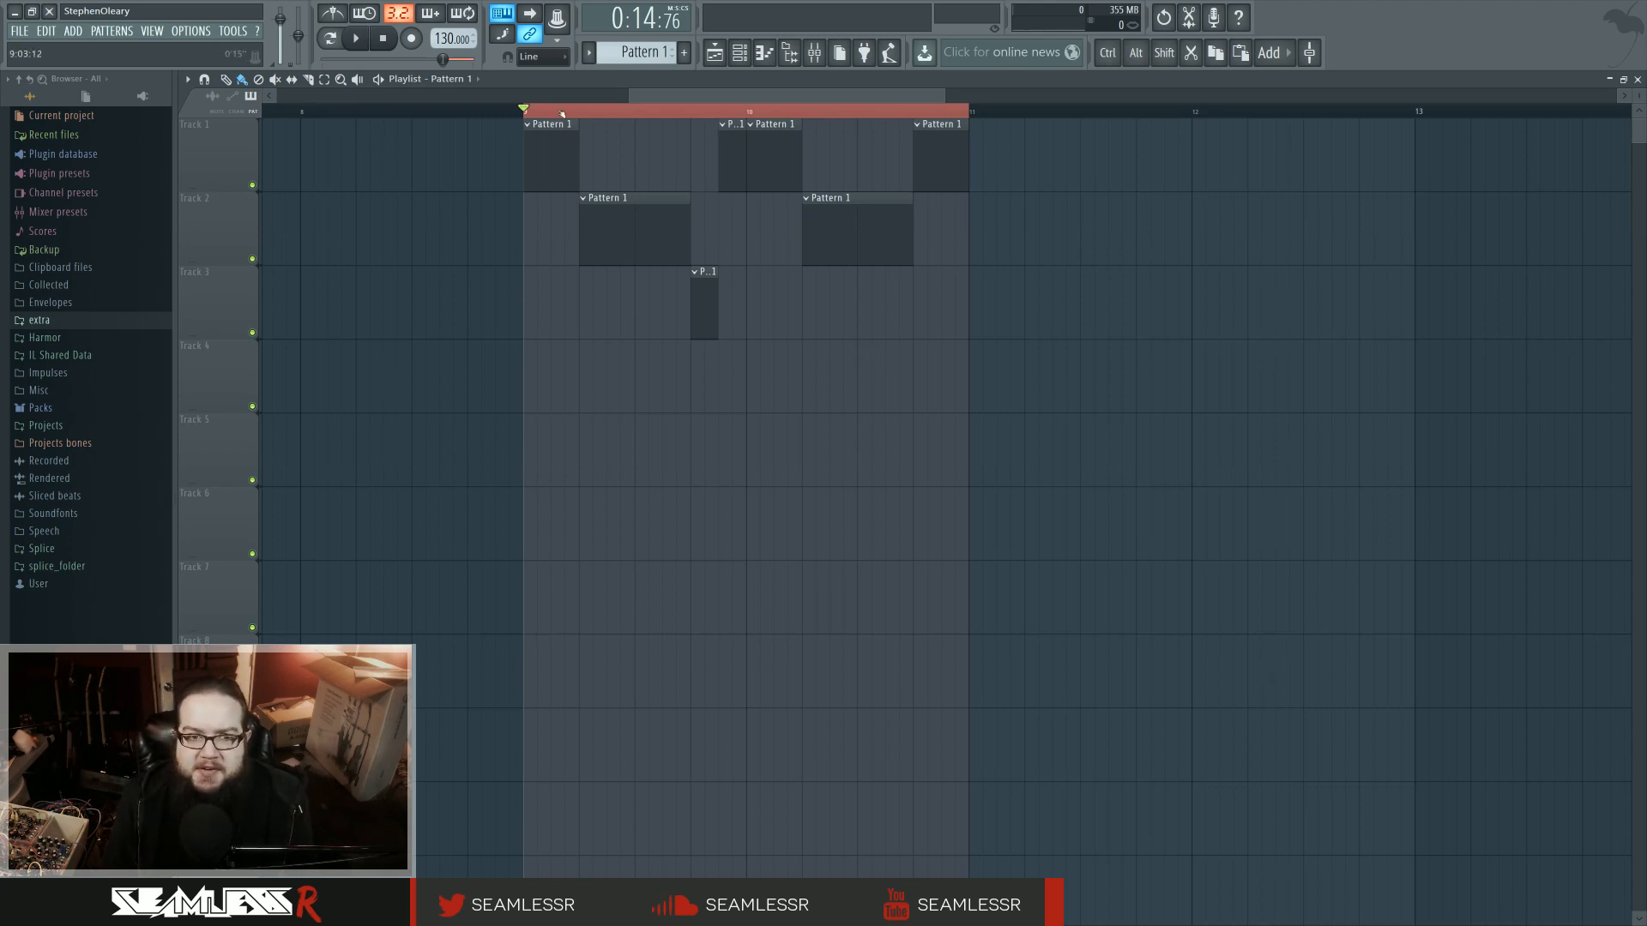
# - Play the two-bar loop from bar 9 several times, stopping after each pass
pyautogui.moveTo(562, 113); pyautogui.dragTo(522, 120)
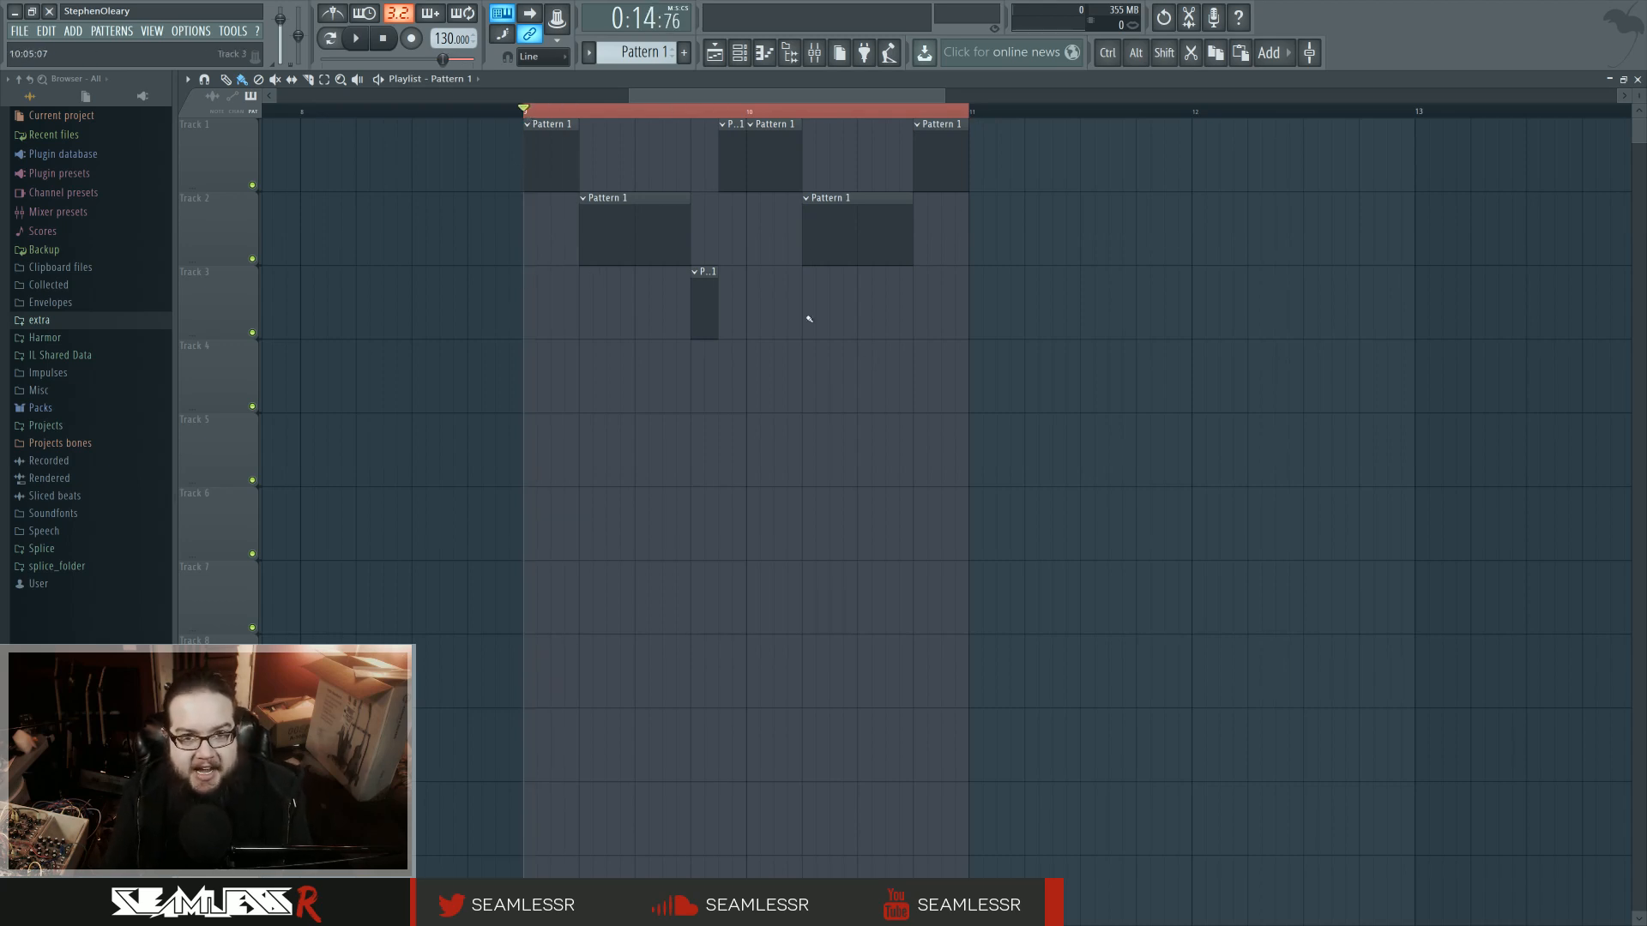
pyautogui.press('space')
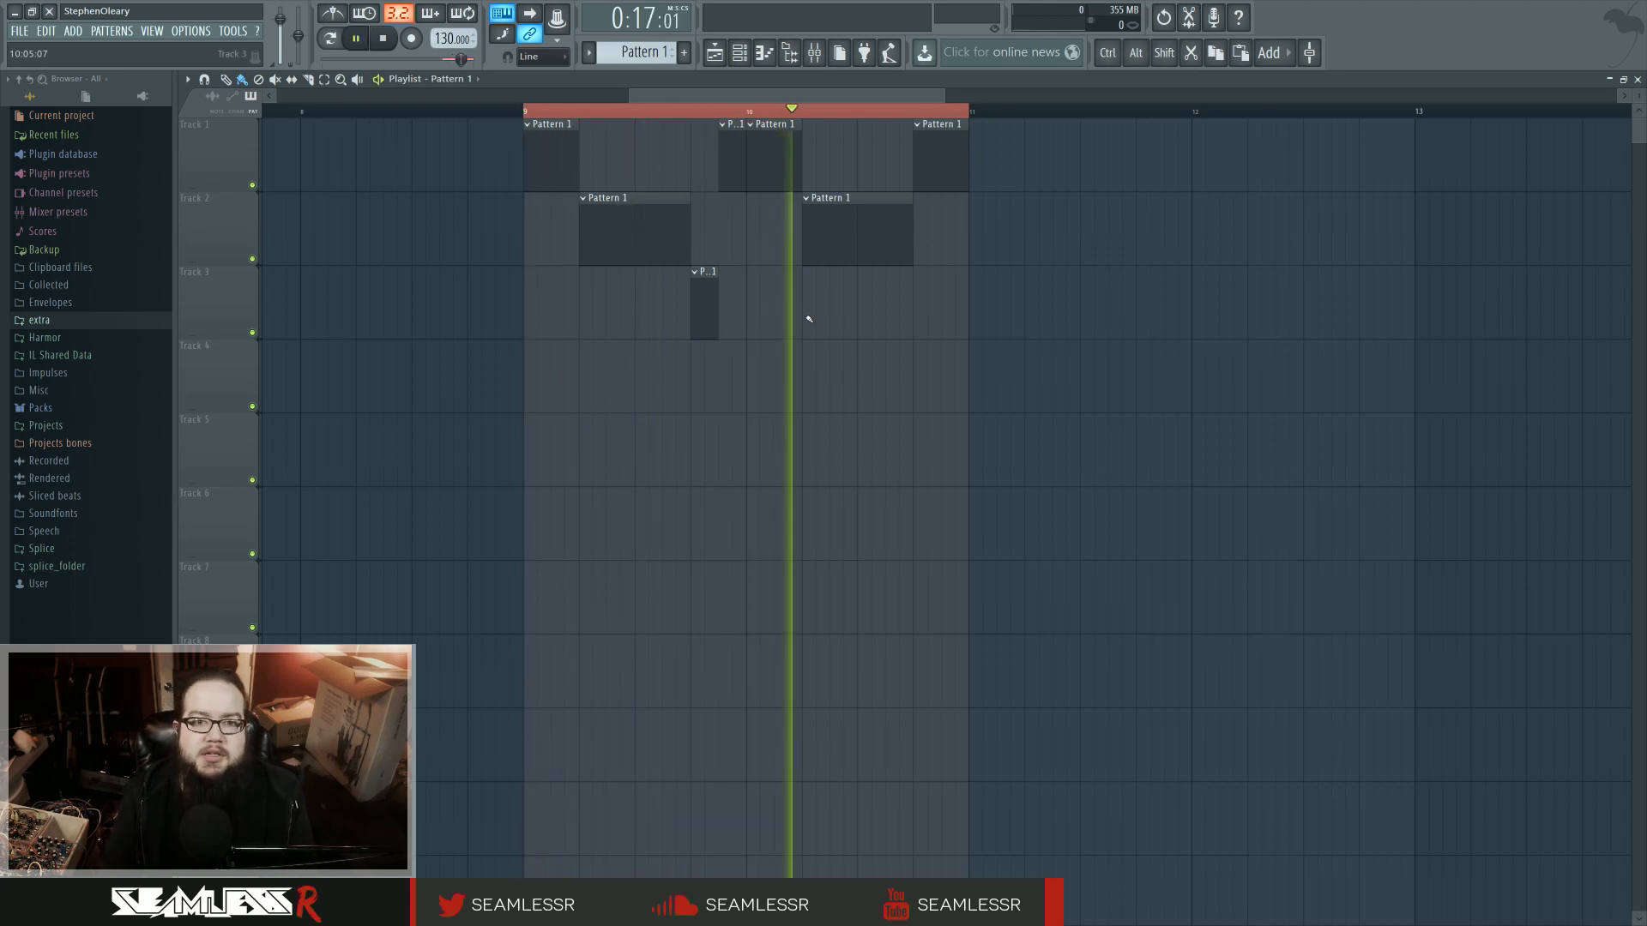
pyautogui.press('space')
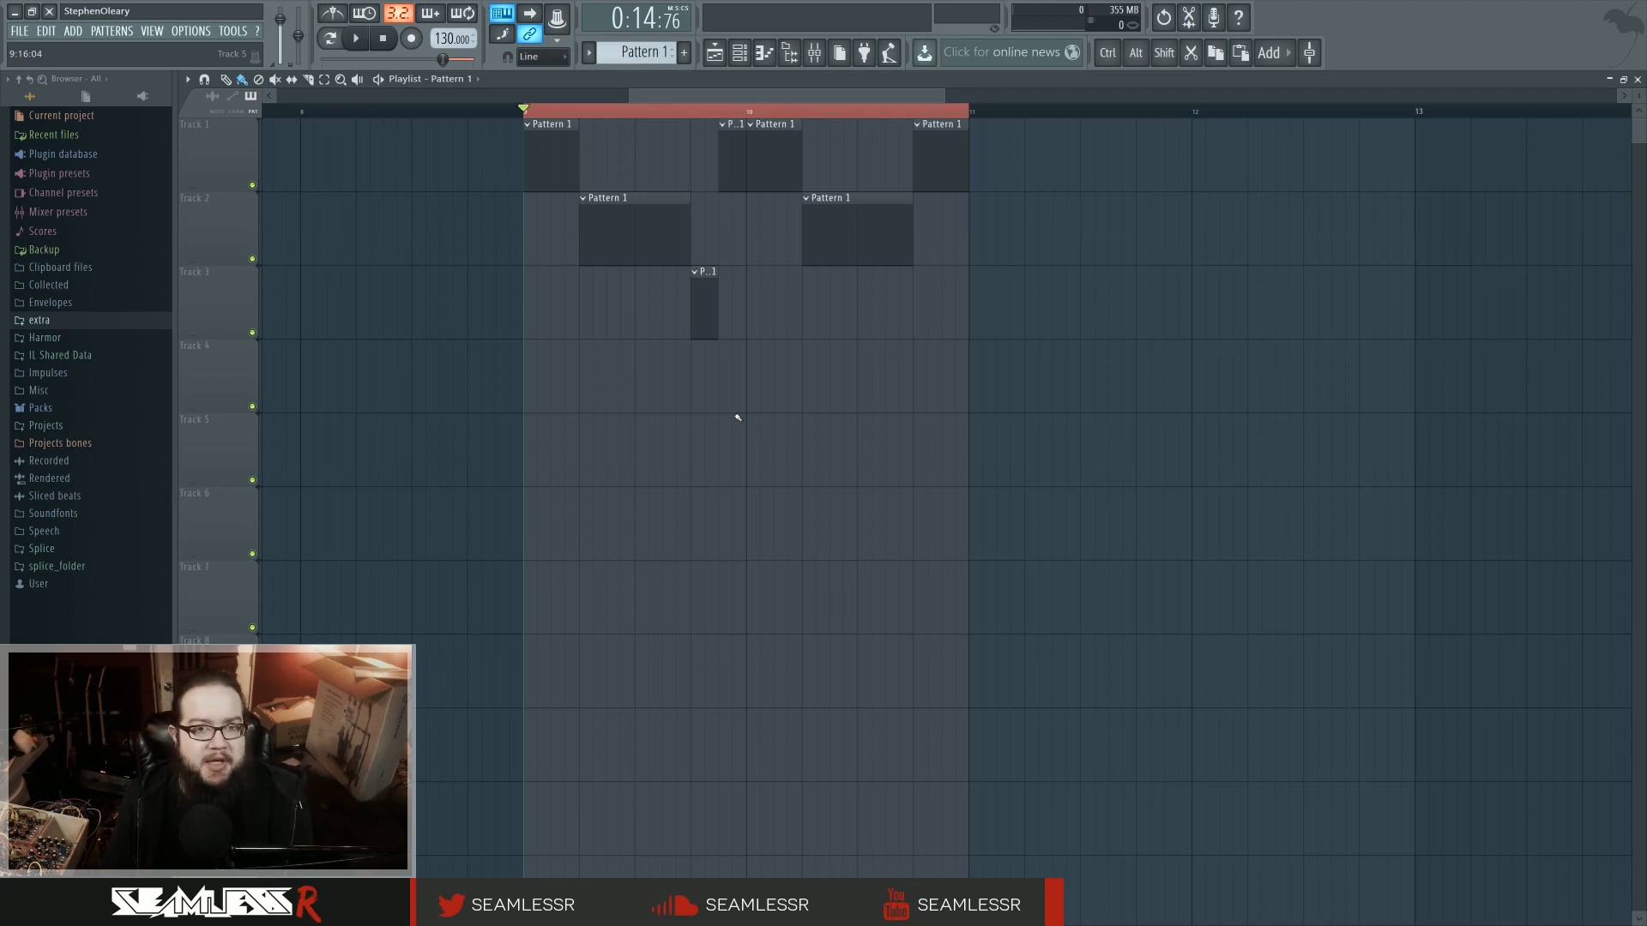
pyautogui.press('space')
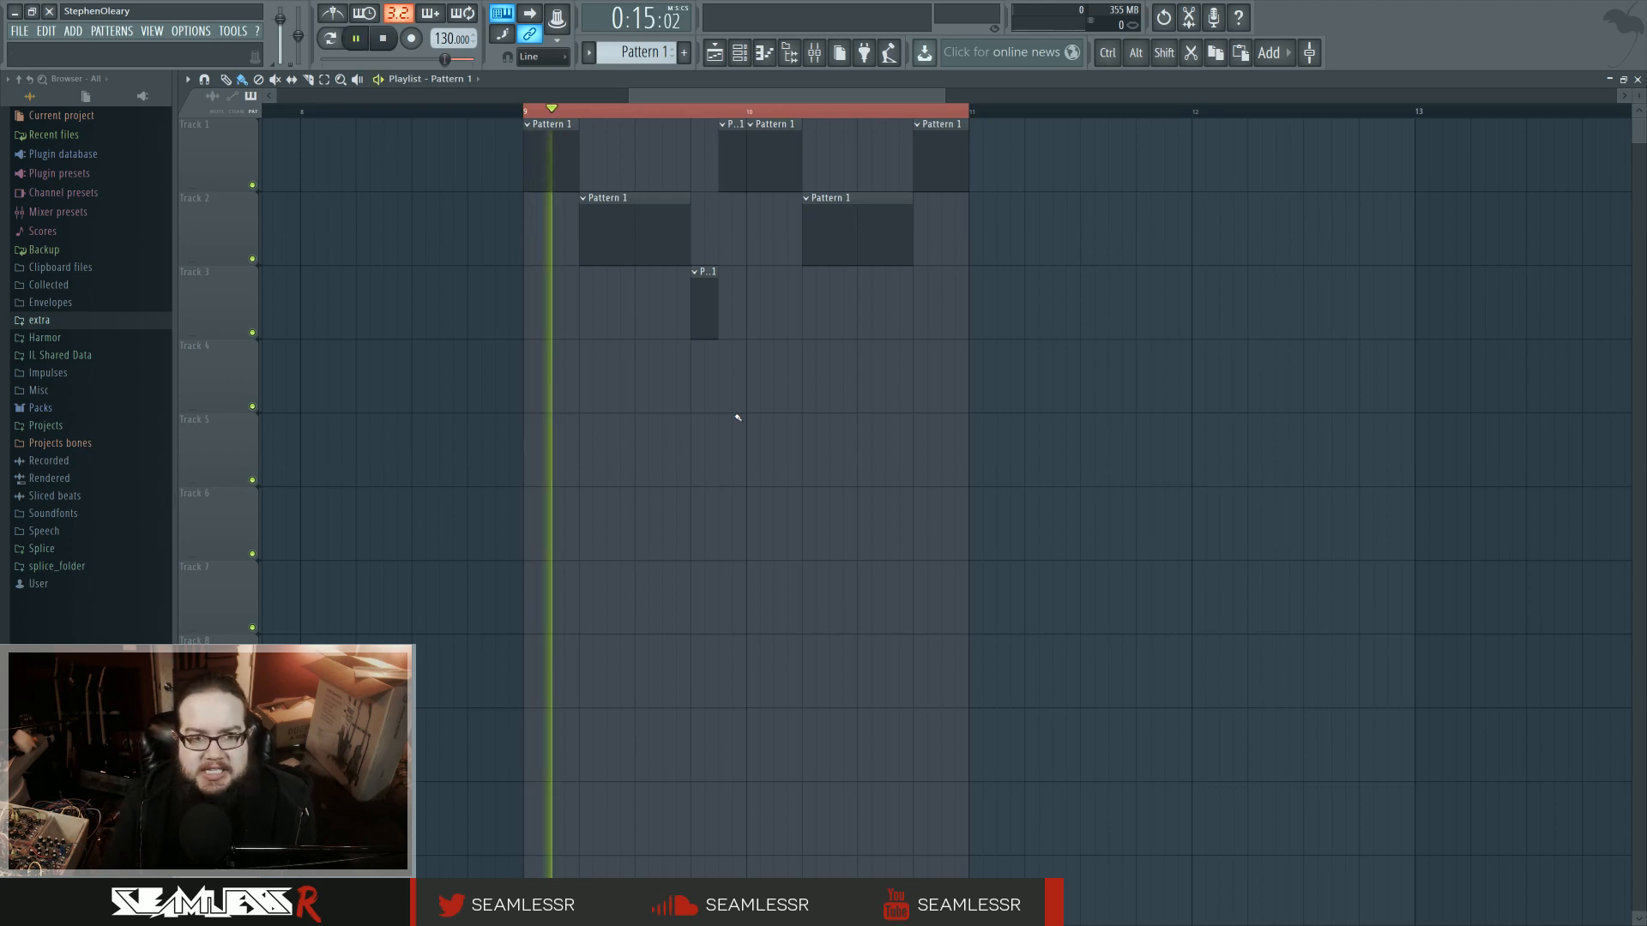
pyautogui.press('space')
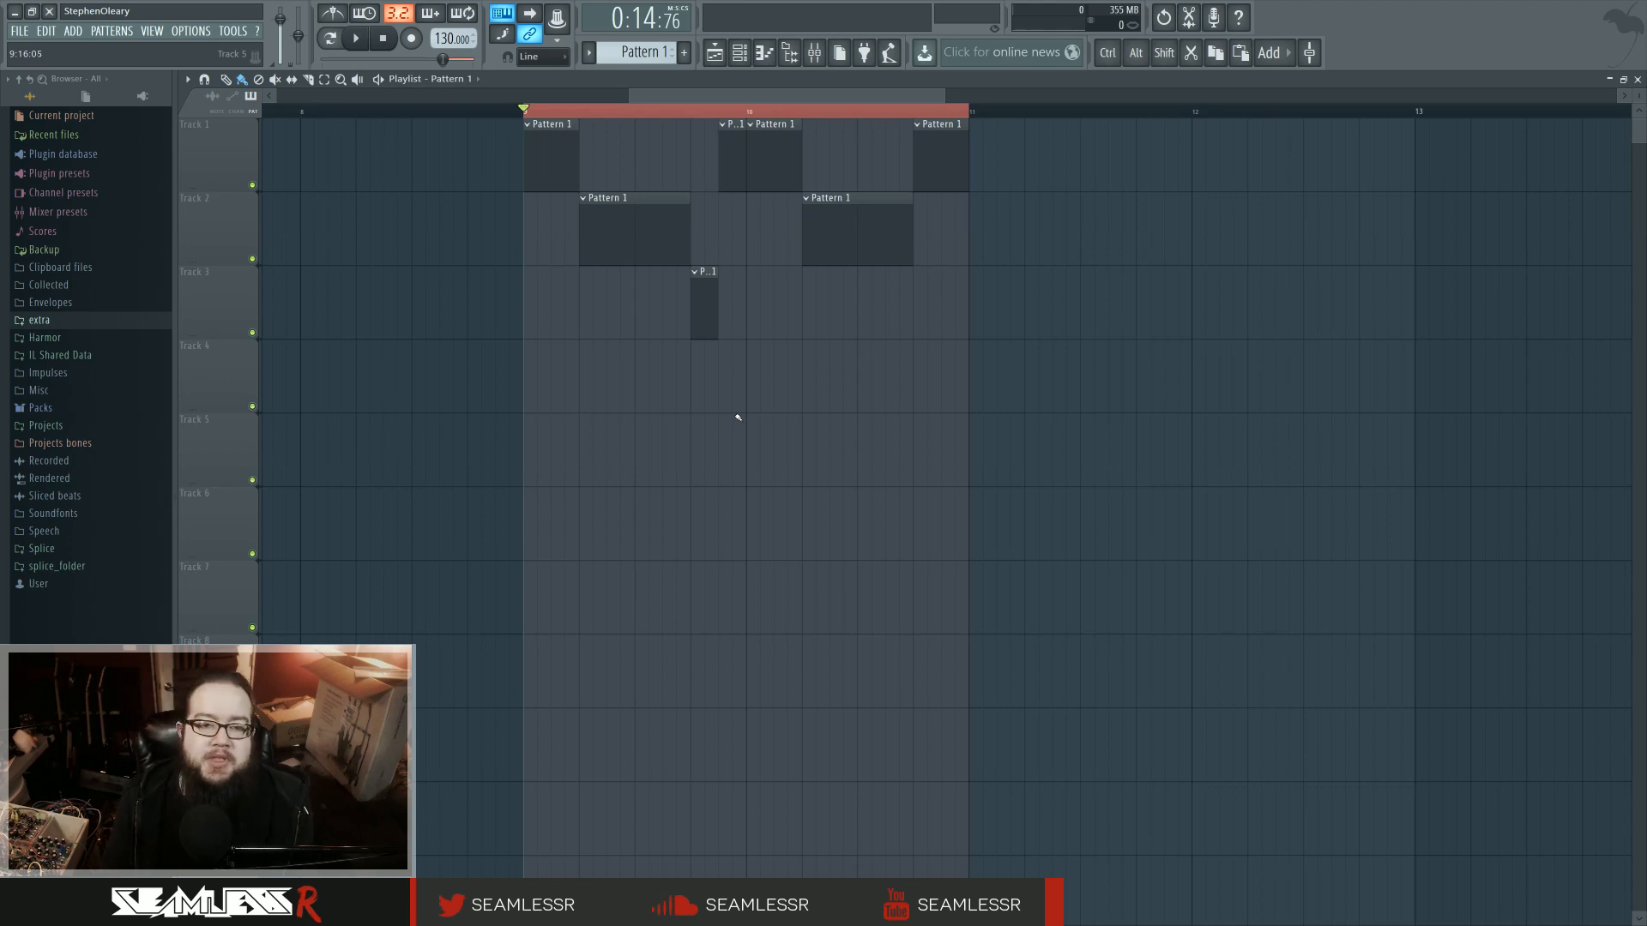
pyautogui.press('space')
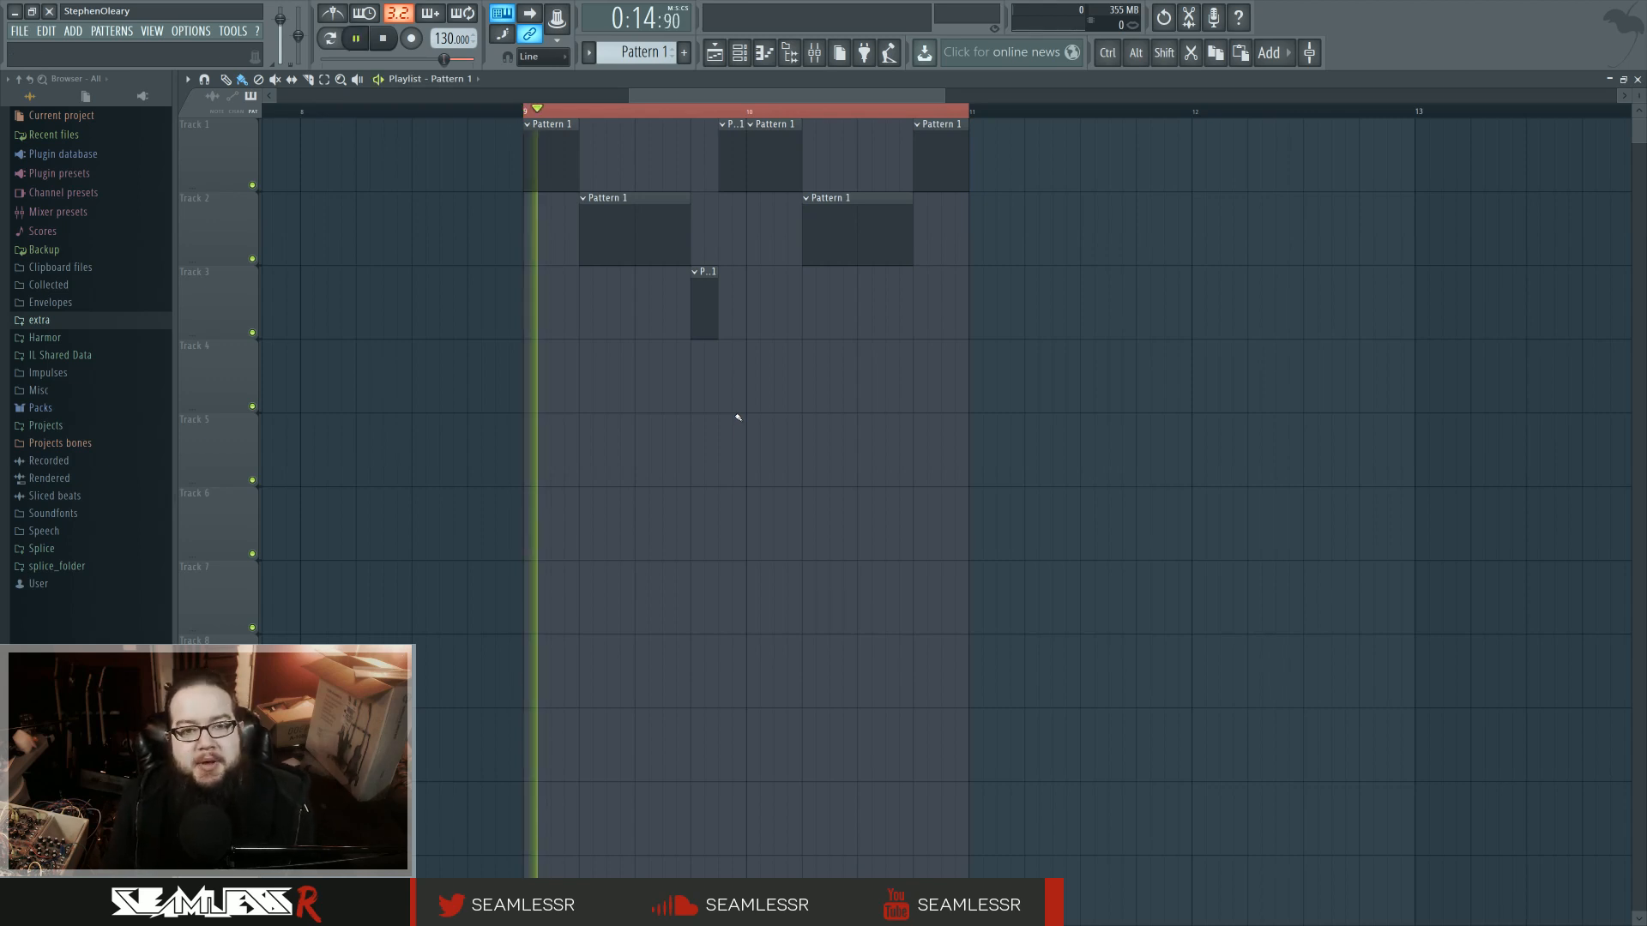
pyautogui.press('space')
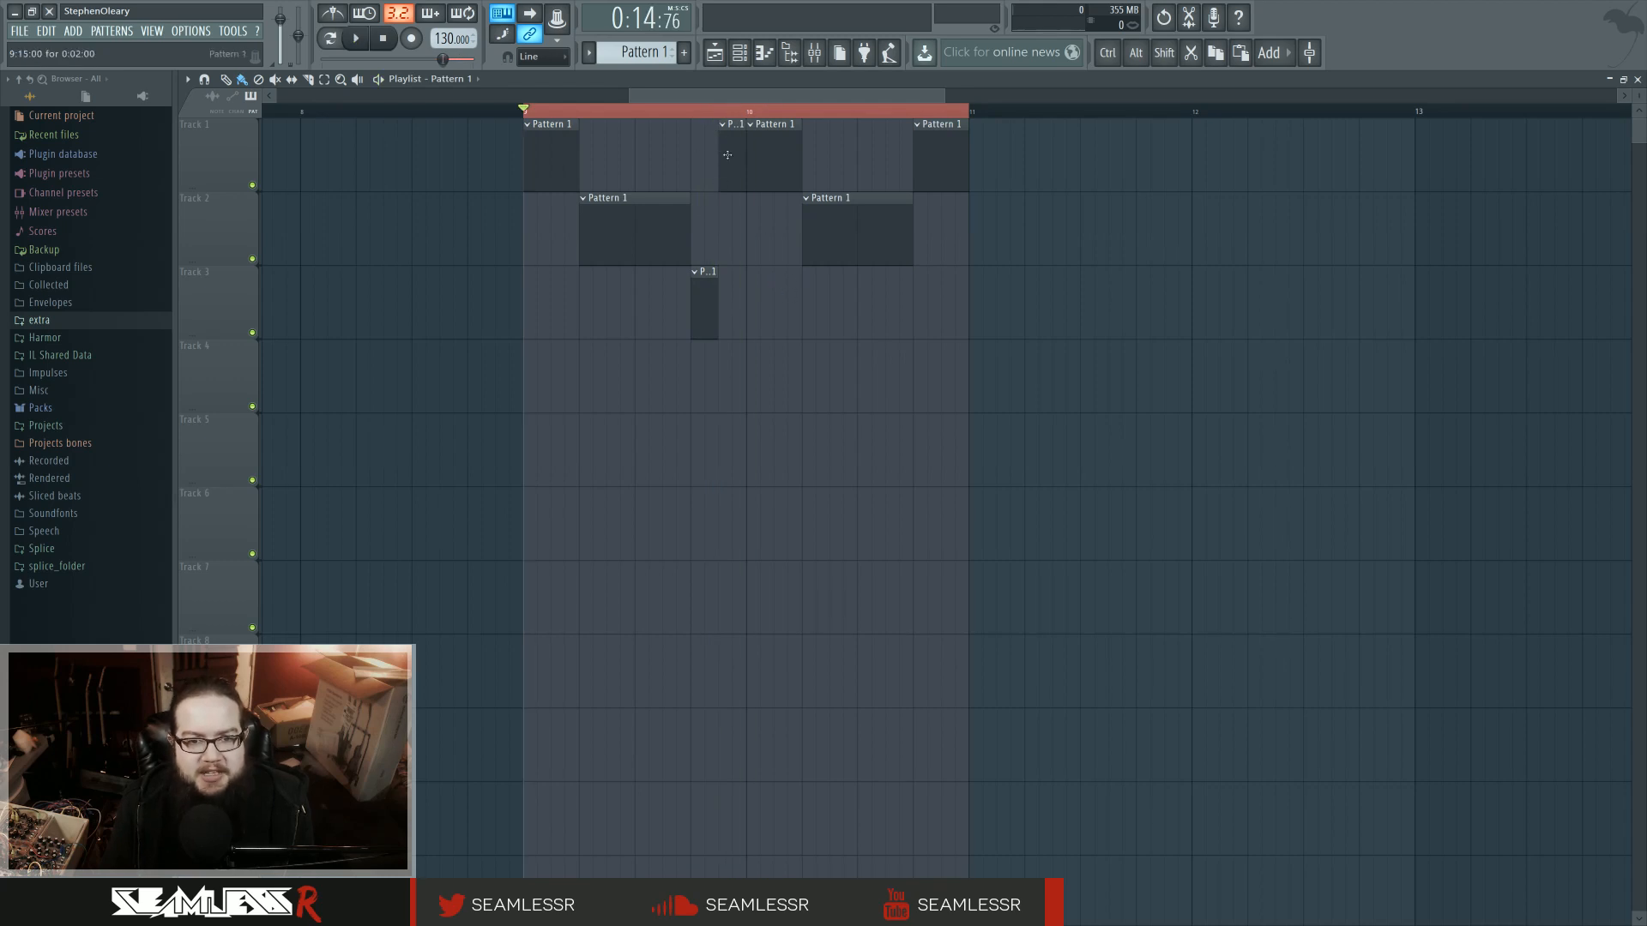
# - Rearrange bar 9 so the Track 2 clip lasts six steps, followed by a four-step Track 1 clip and a two-step Track 3 clip
pyautogui.moveTo(733, 155); pyautogui.dragTo(705, 154)
pyautogui.moveTo(703, 305); pyautogui.dragTo(731, 305)
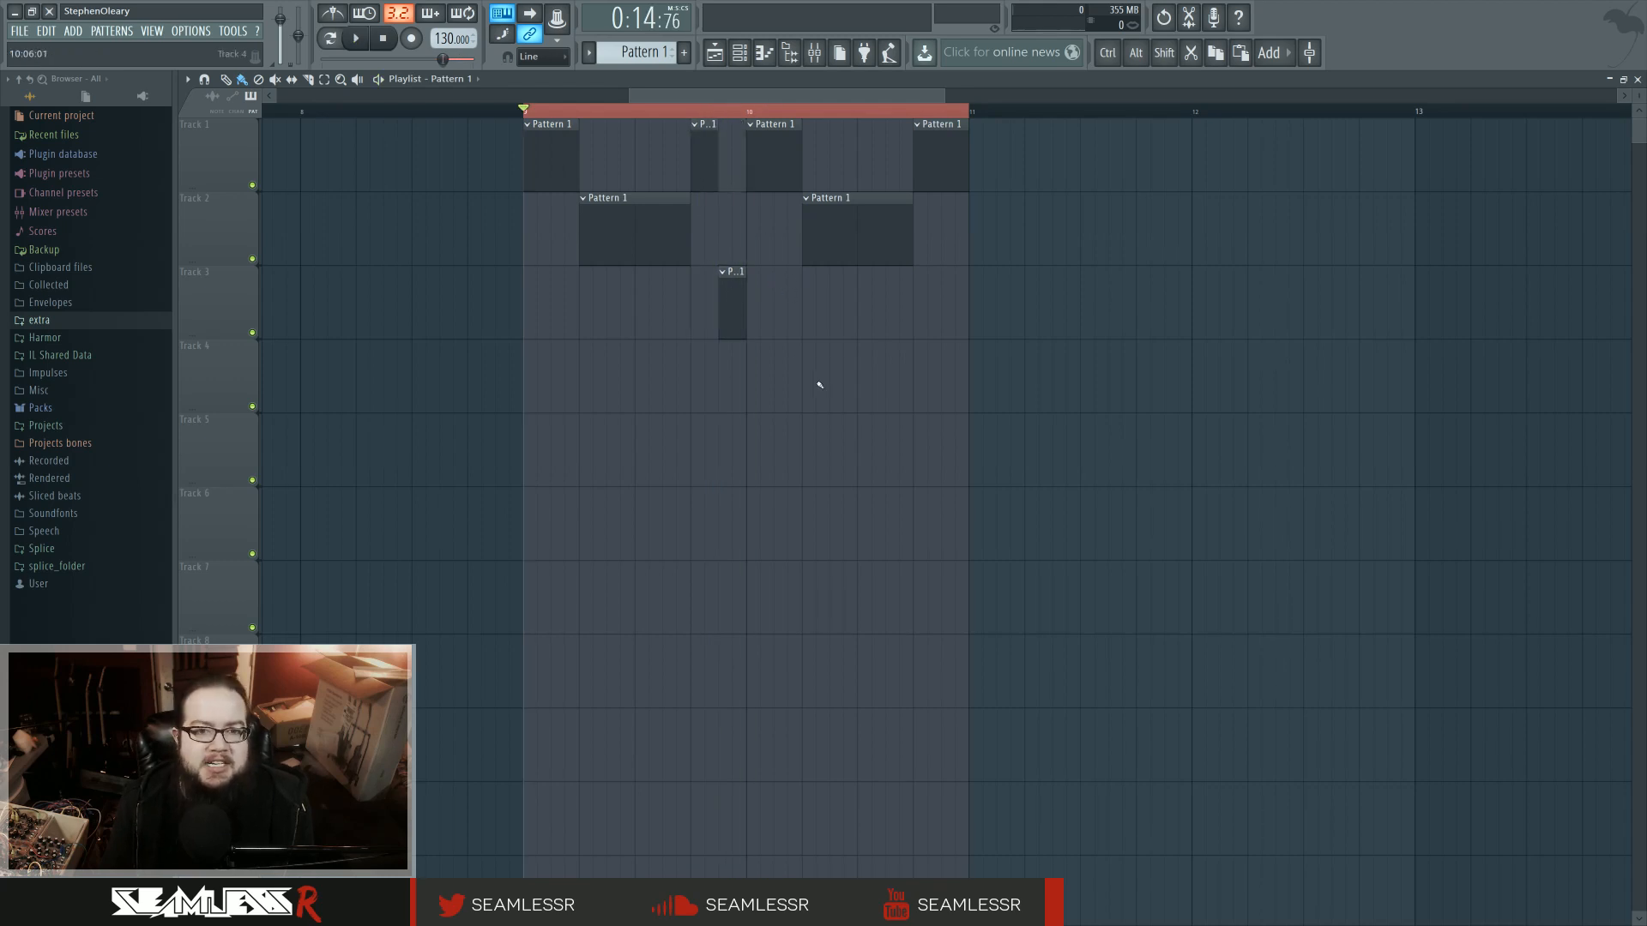
pyautogui.moveTo(688, 232); pyautogui.dragTo(661, 232)
pyautogui.moveTo(704, 163)
pyautogui.mouseDown()
pyautogui.moveTo(676, 164)
pyautogui.moveTo(718, 163)
pyautogui.mouseUp()
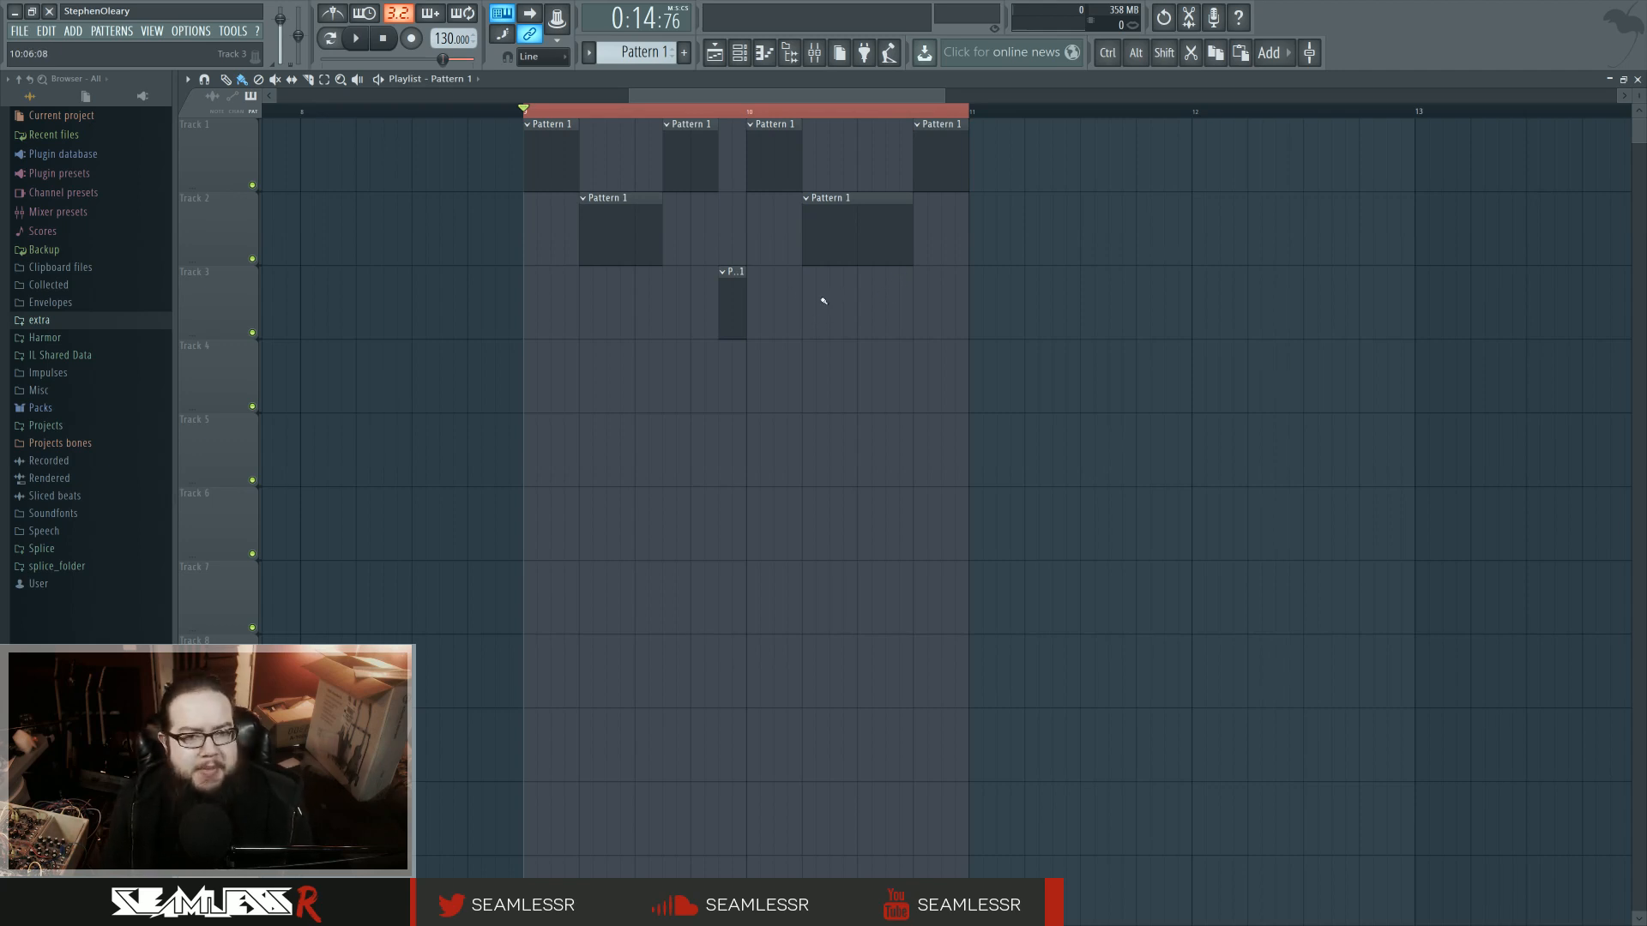
# - Duplicate the whole two-bar clip arrangement on Tracks 1 to 3 into bars 11 and 12, and clear the selection
pyautogui.scroll(-5, 823, 301)
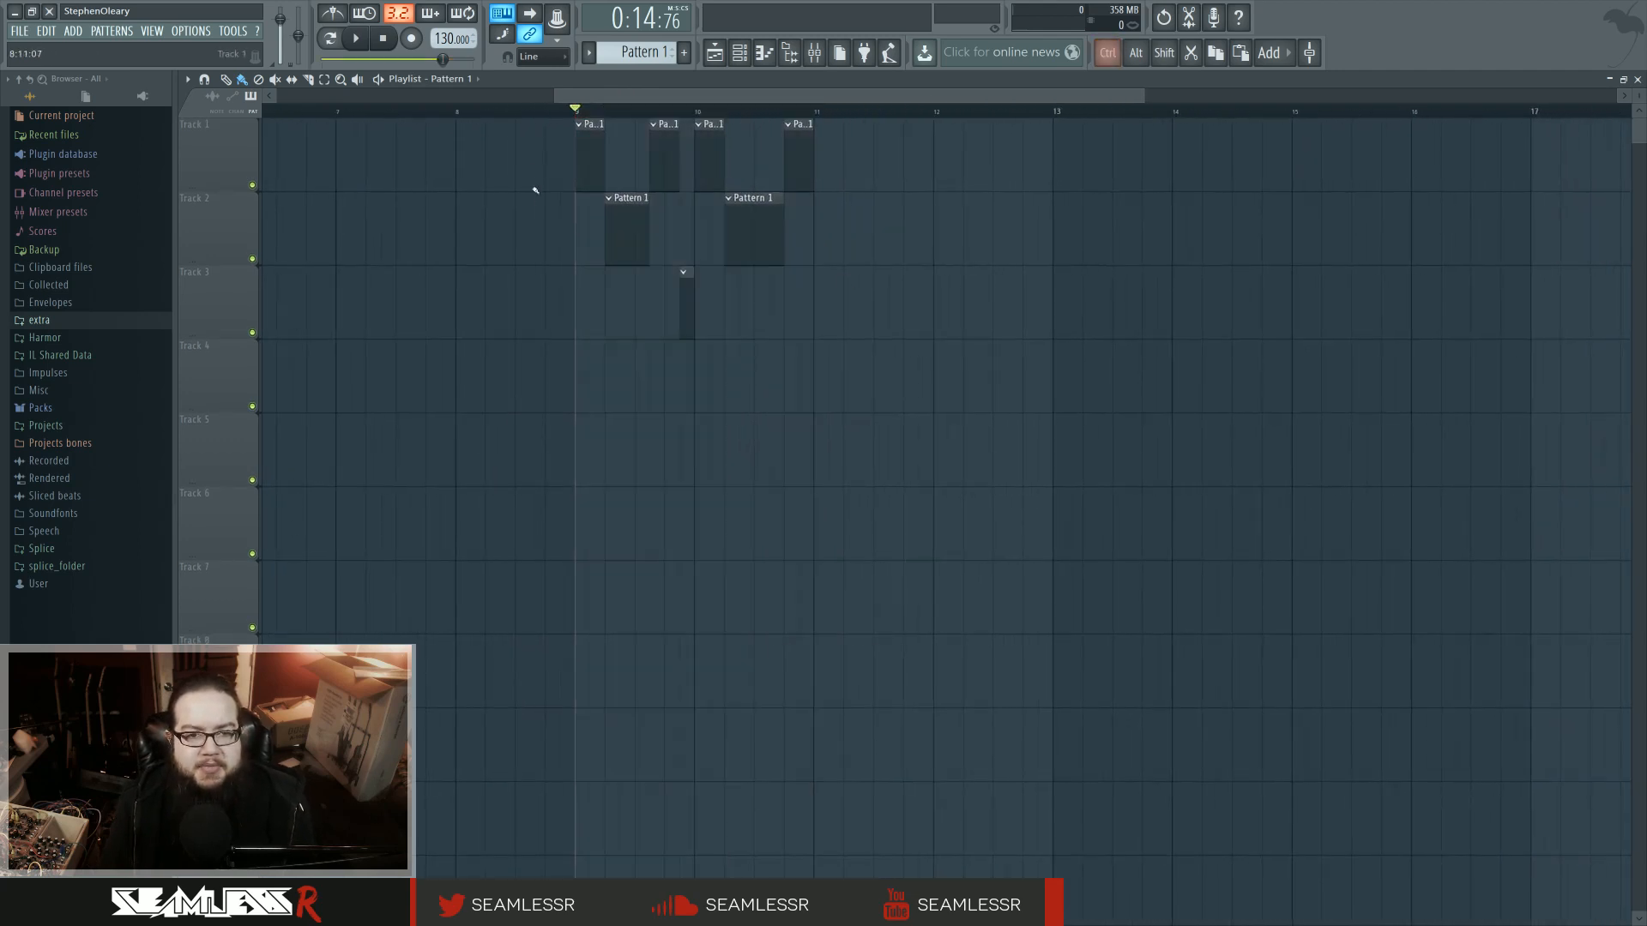
pyautogui.moveTo(536, 190); pyautogui.dragTo(1011, 462)
pyautogui.hotkey('ctrl', 'b')
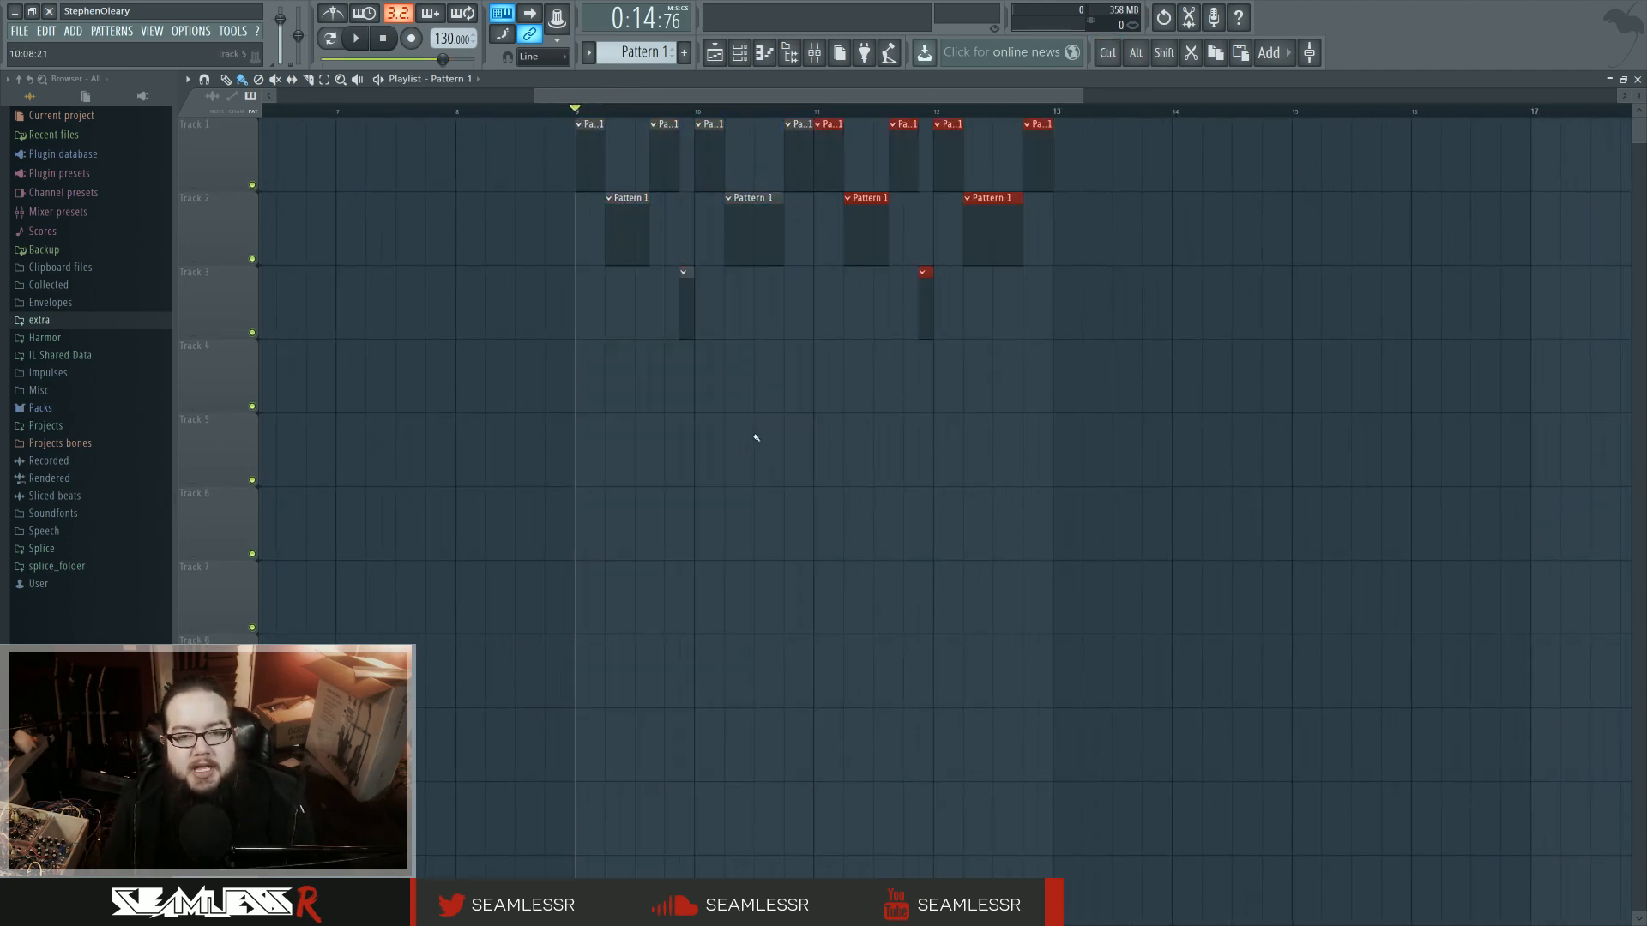
pyautogui.click(787, 425)
# - Add a four-bar Pattern 1 clip on Track 6 spanning bars 9 to 12
pyautogui.scroll(3, 822, 425)
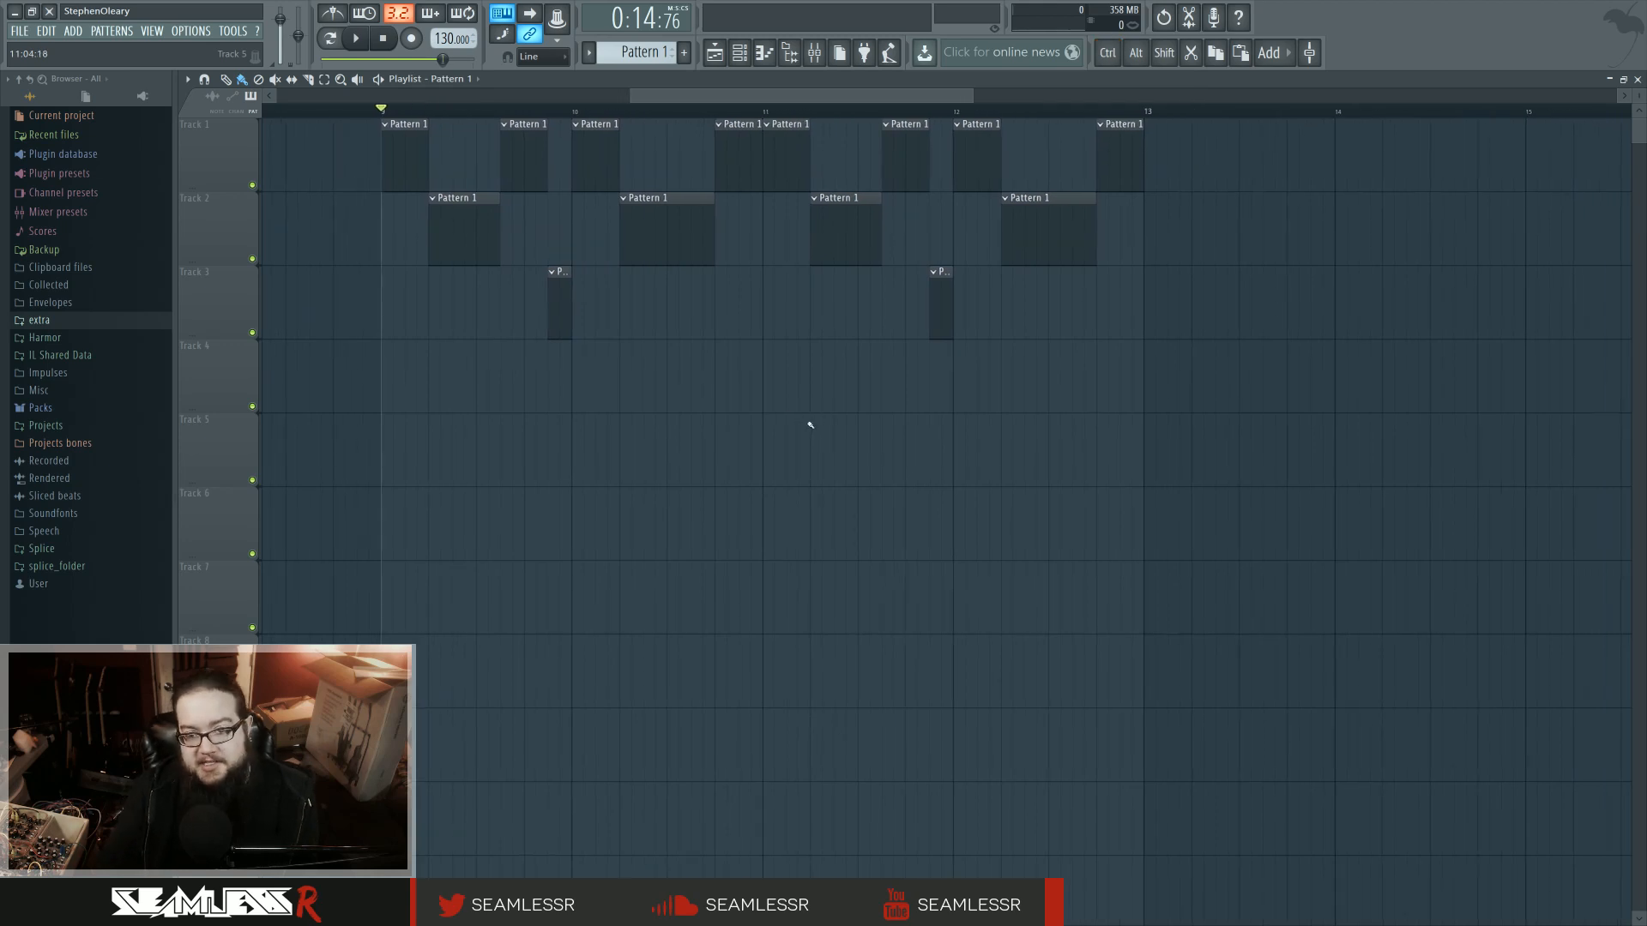
pyautogui.scroll(-4, 813, 425)
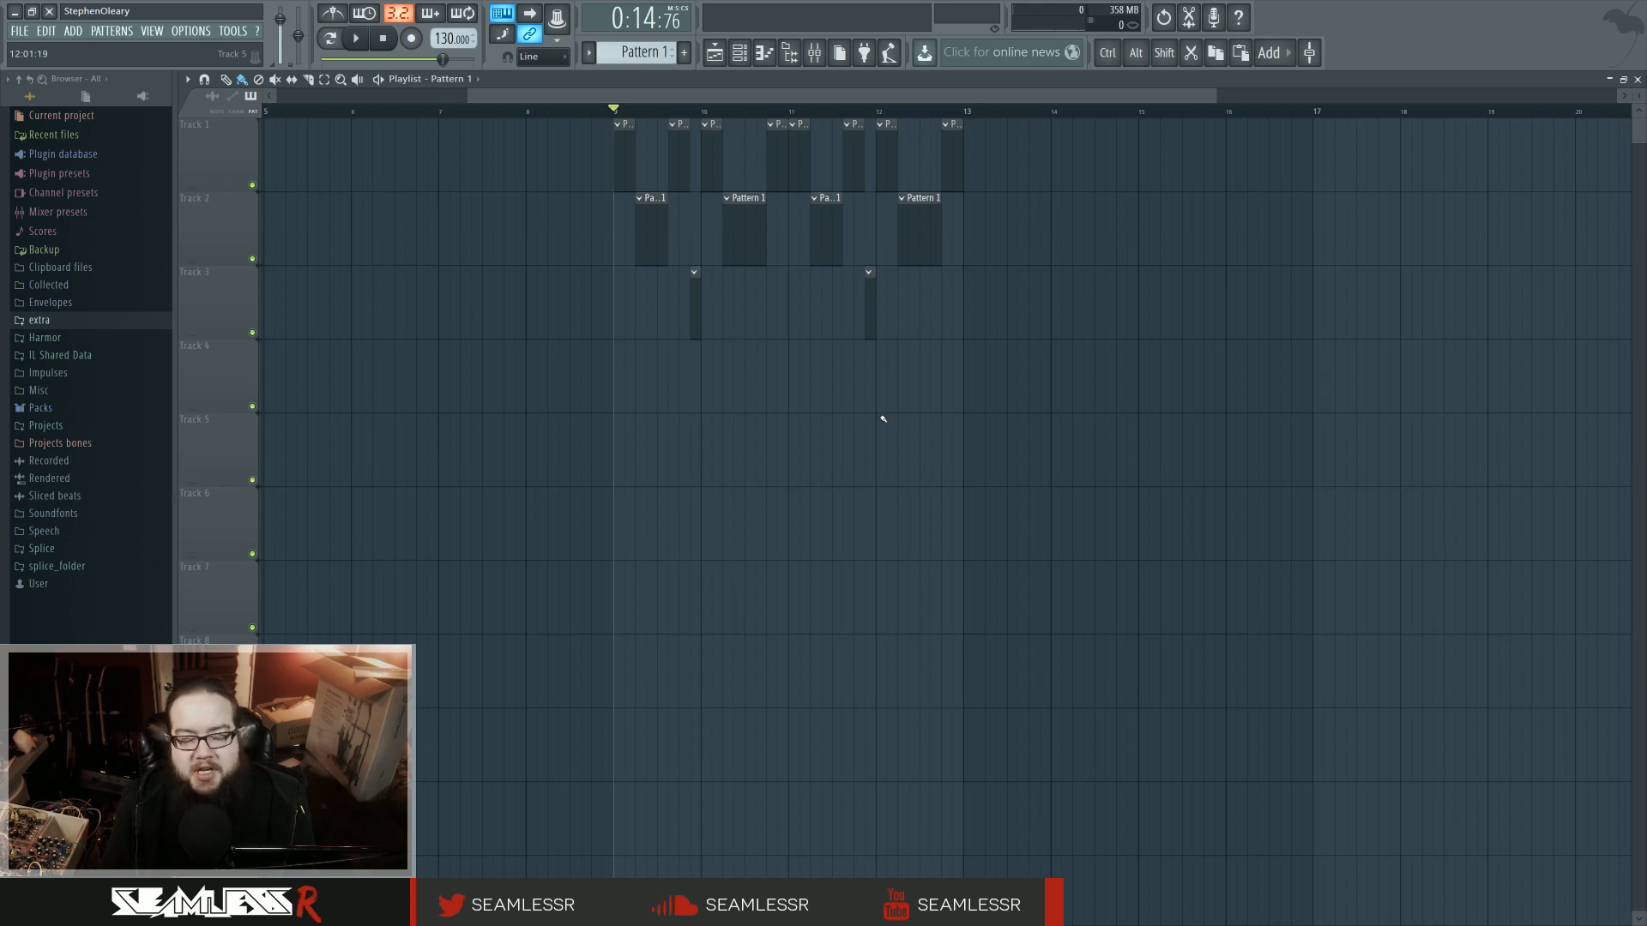
pyautogui.moveTo(886, 396); pyautogui.dragTo(702, 411)
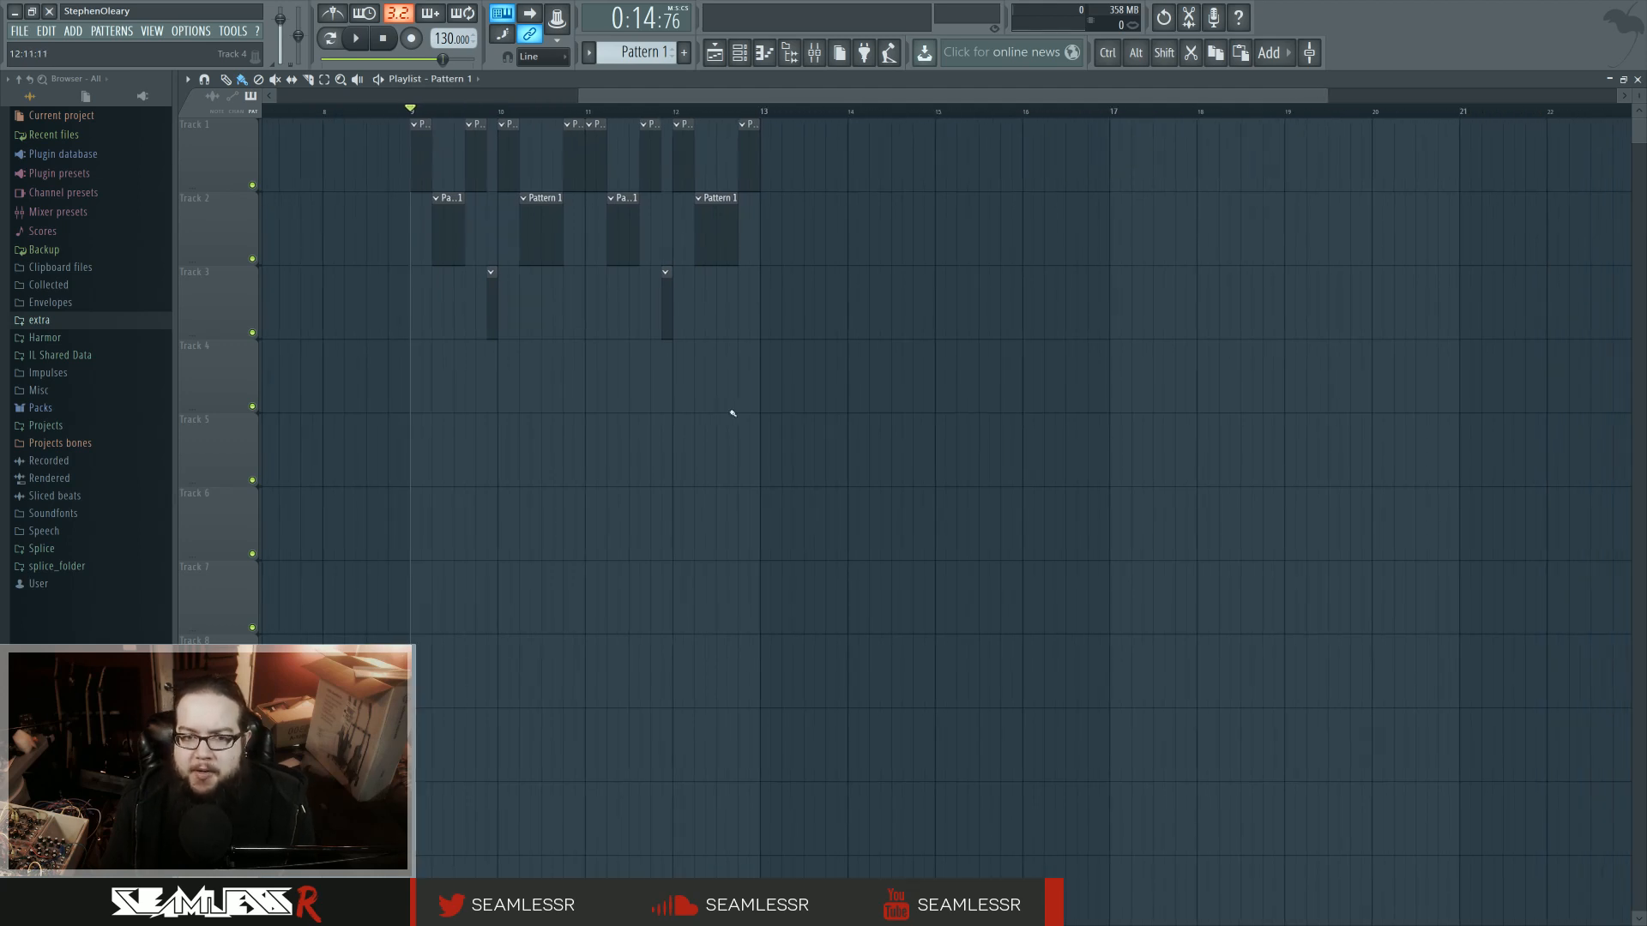
pyautogui.moveTo(423, 459); pyautogui.dragTo(753, 527)
pyautogui.scroll(-3, 753, 527)
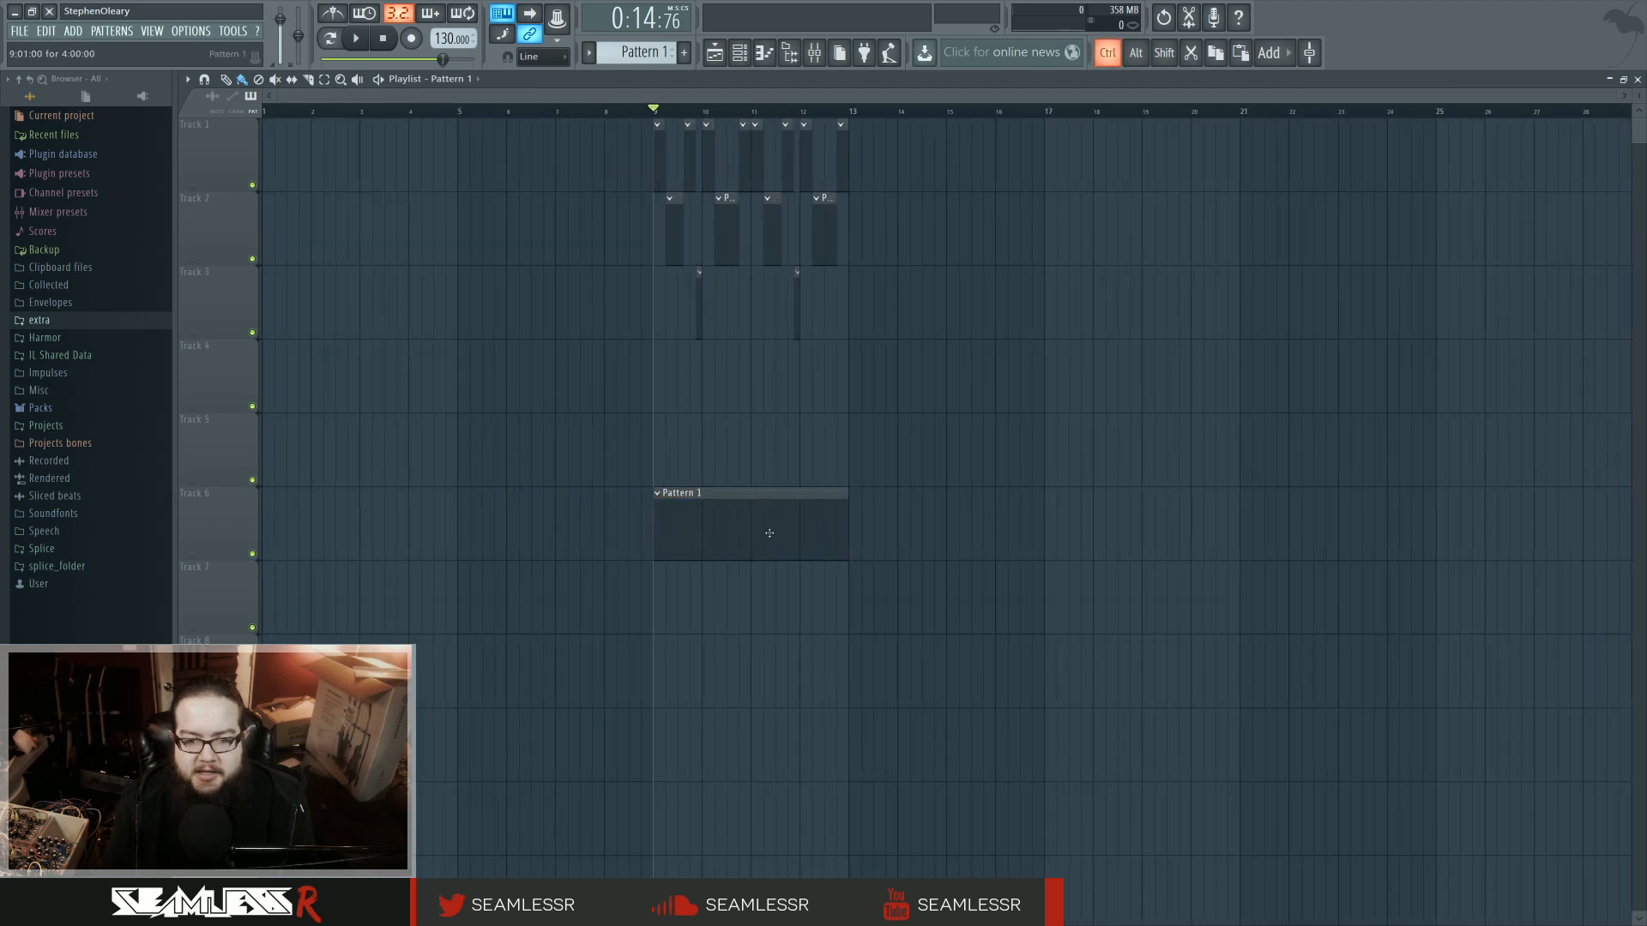
# - Repeat the four-bar Track 6 clip three times so the run spans bars 9 to 24, and clear the selection
pyautogui.hotkey('ctrl', 'b')
pyautogui.hotkey('ctrl', 'b')
pyautogui.hotkey('ctrl', 'b')
pyautogui.scroll(-3, 1134, 518)
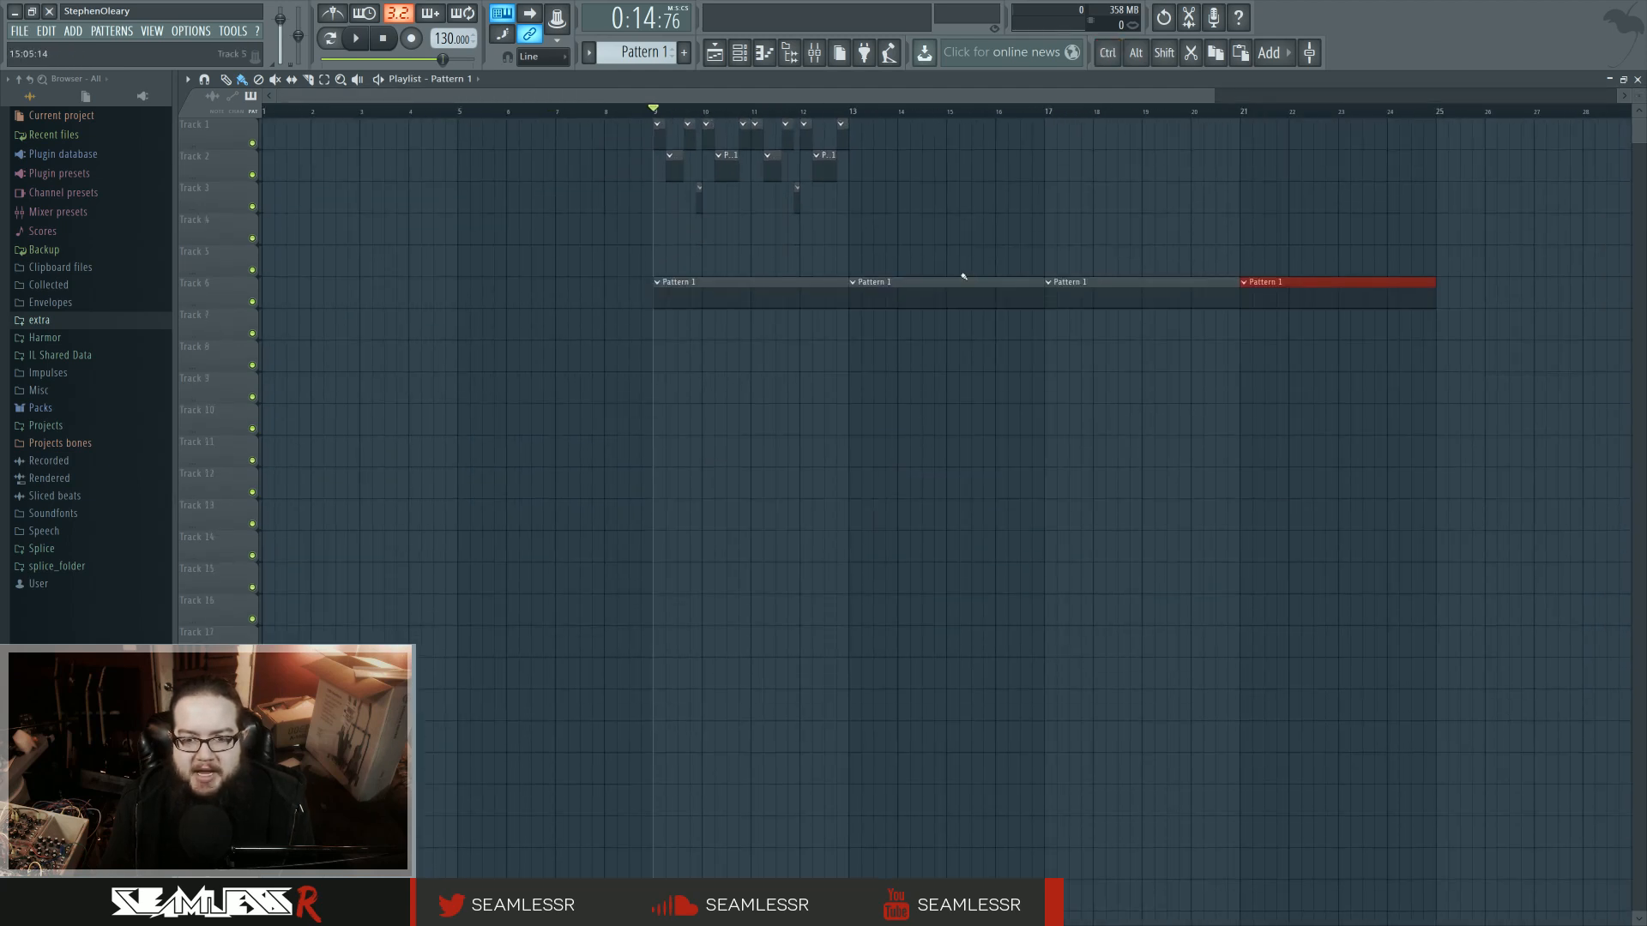
pyautogui.keyDown('ctrl'); pyautogui.click(1069, 389); pyautogui.keyUp('ctrl')
pyautogui.scroll(3, 1070, 389)
pyautogui.moveTo(1096, 390); pyautogui.dragTo(963, 400)
pyautogui.scroll(-3, 955, 407)
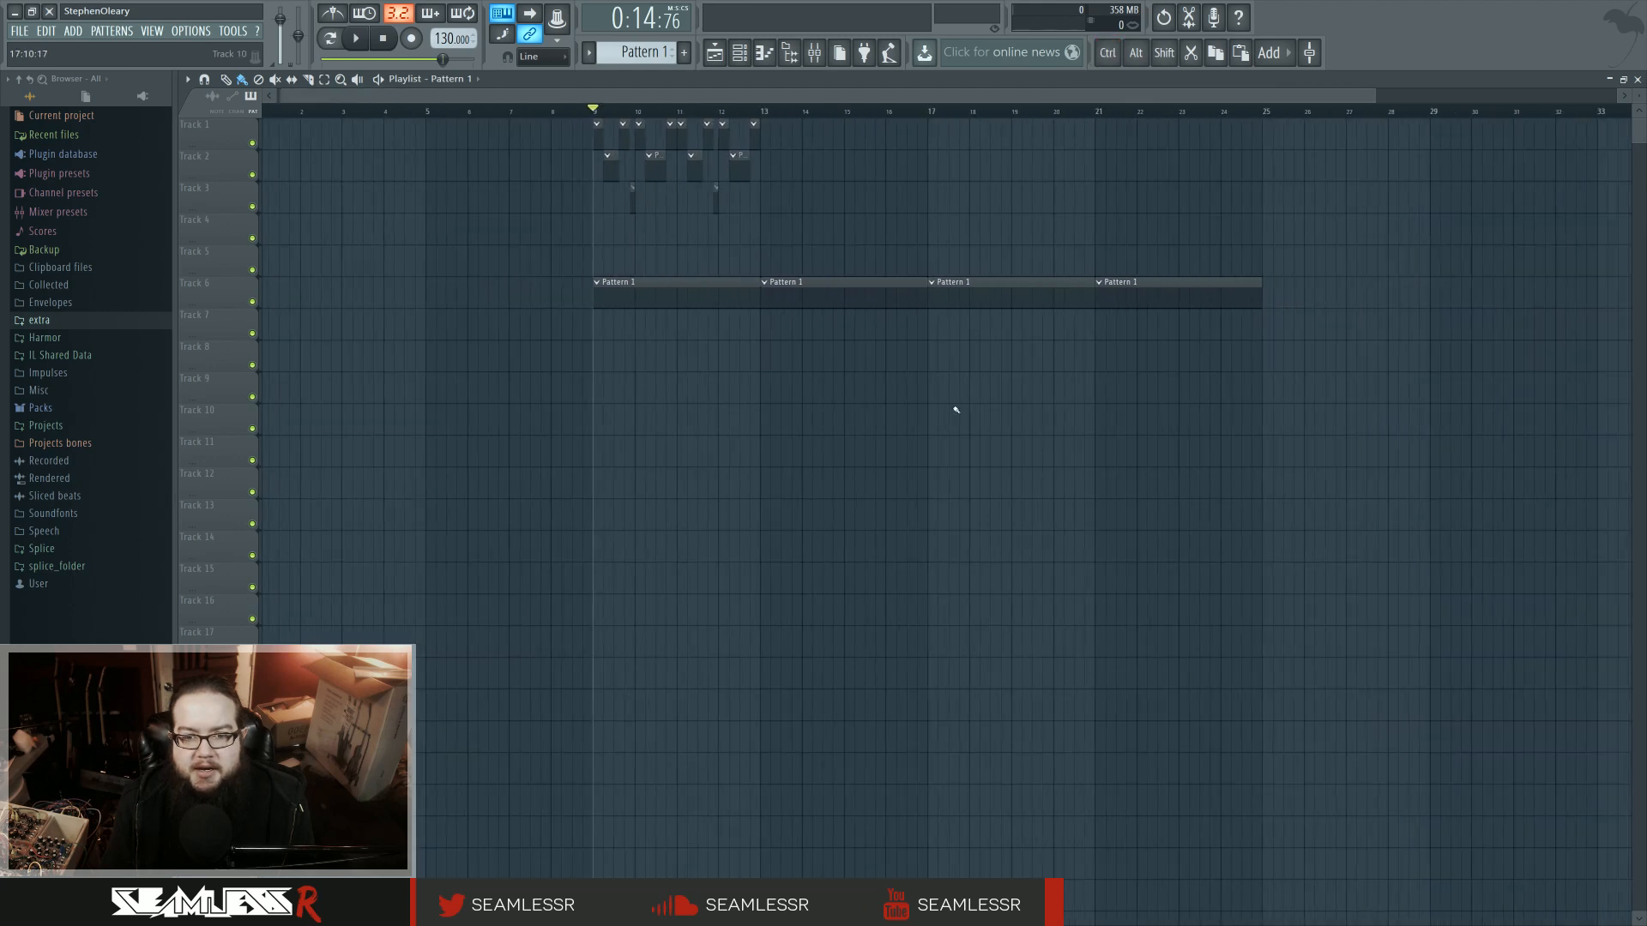
# - Duplicate the four Track 6 clips into bars 25 to 40, move the copies down to Track 7, and clear the selection
pyautogui.moveTo(576, 297); pyautogui.dragTo(1345, 288)
pyautogui.hotkey('ctrl', 'b')
pyautogui.moveTo(1104, 291); pyautogui.dragTo(1108, 331)
pyautogui.keyDown('ctrl'); pyautogui.click(772, 420); pyautogui.keyUp('ctrl')
pyautogui.moveTo(755, 427); pyautogui.dragTo(865, 442)
pyautogui.scroll(2, 728, 444)
pyautogui.scroll(2, 873, 286)
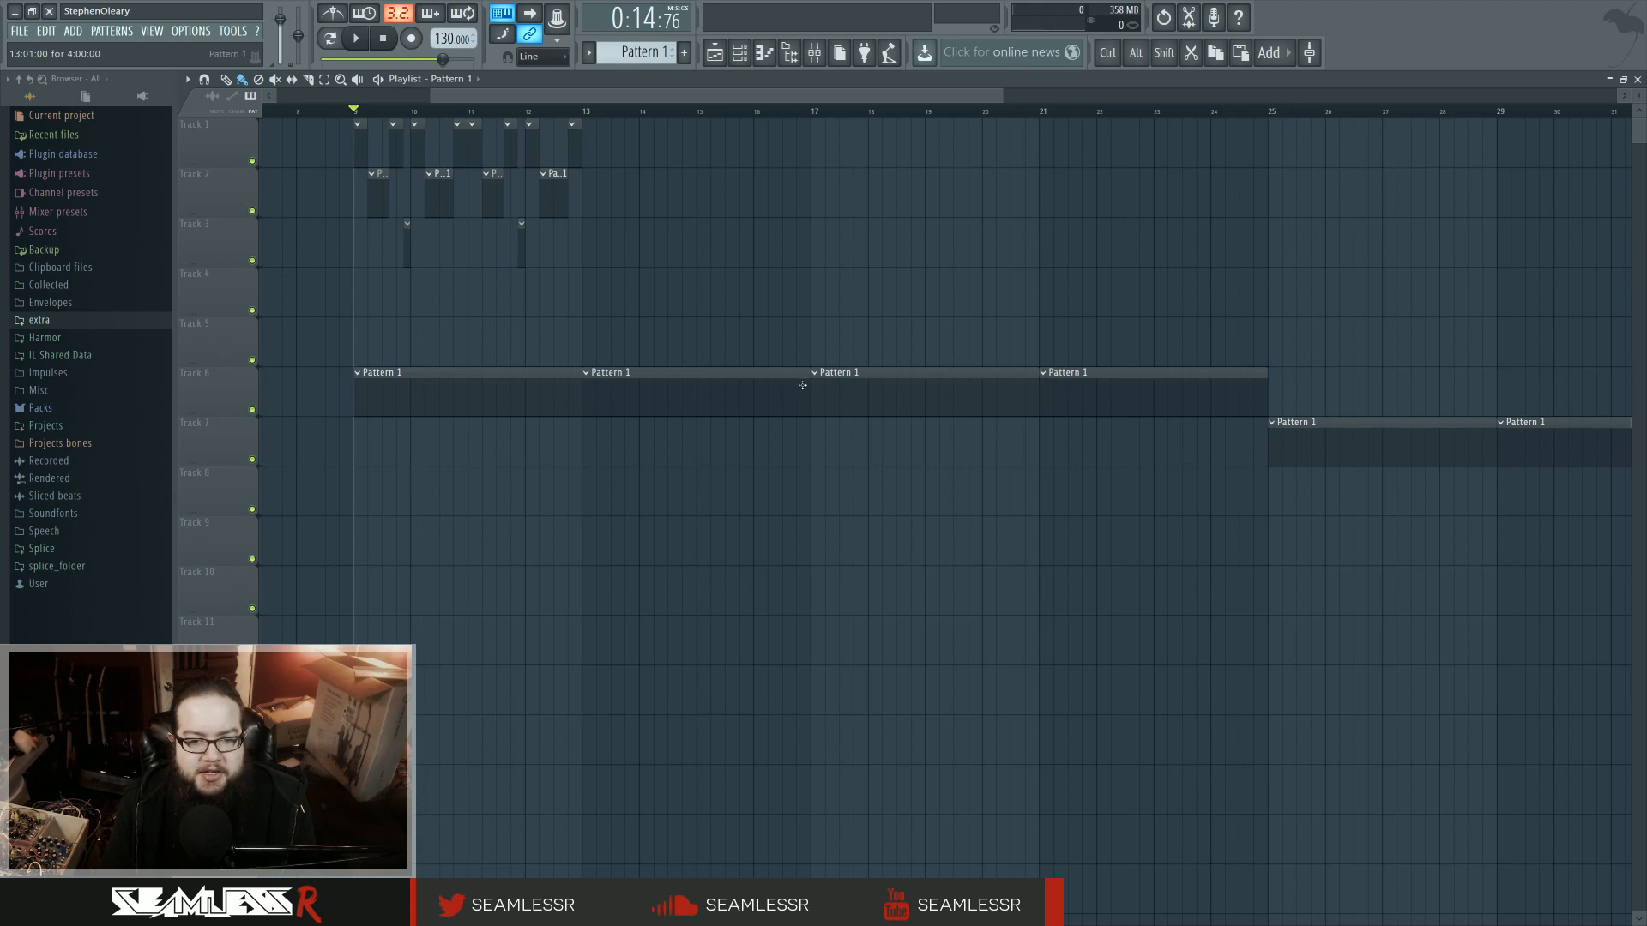
# - Shorten the first Track 6 clip by half a bar and the second by one bar, filling both gaps with matching Track 7 clips
pyautogui.moveTo(802, 385); pyautogui.dragTo(780, 384)
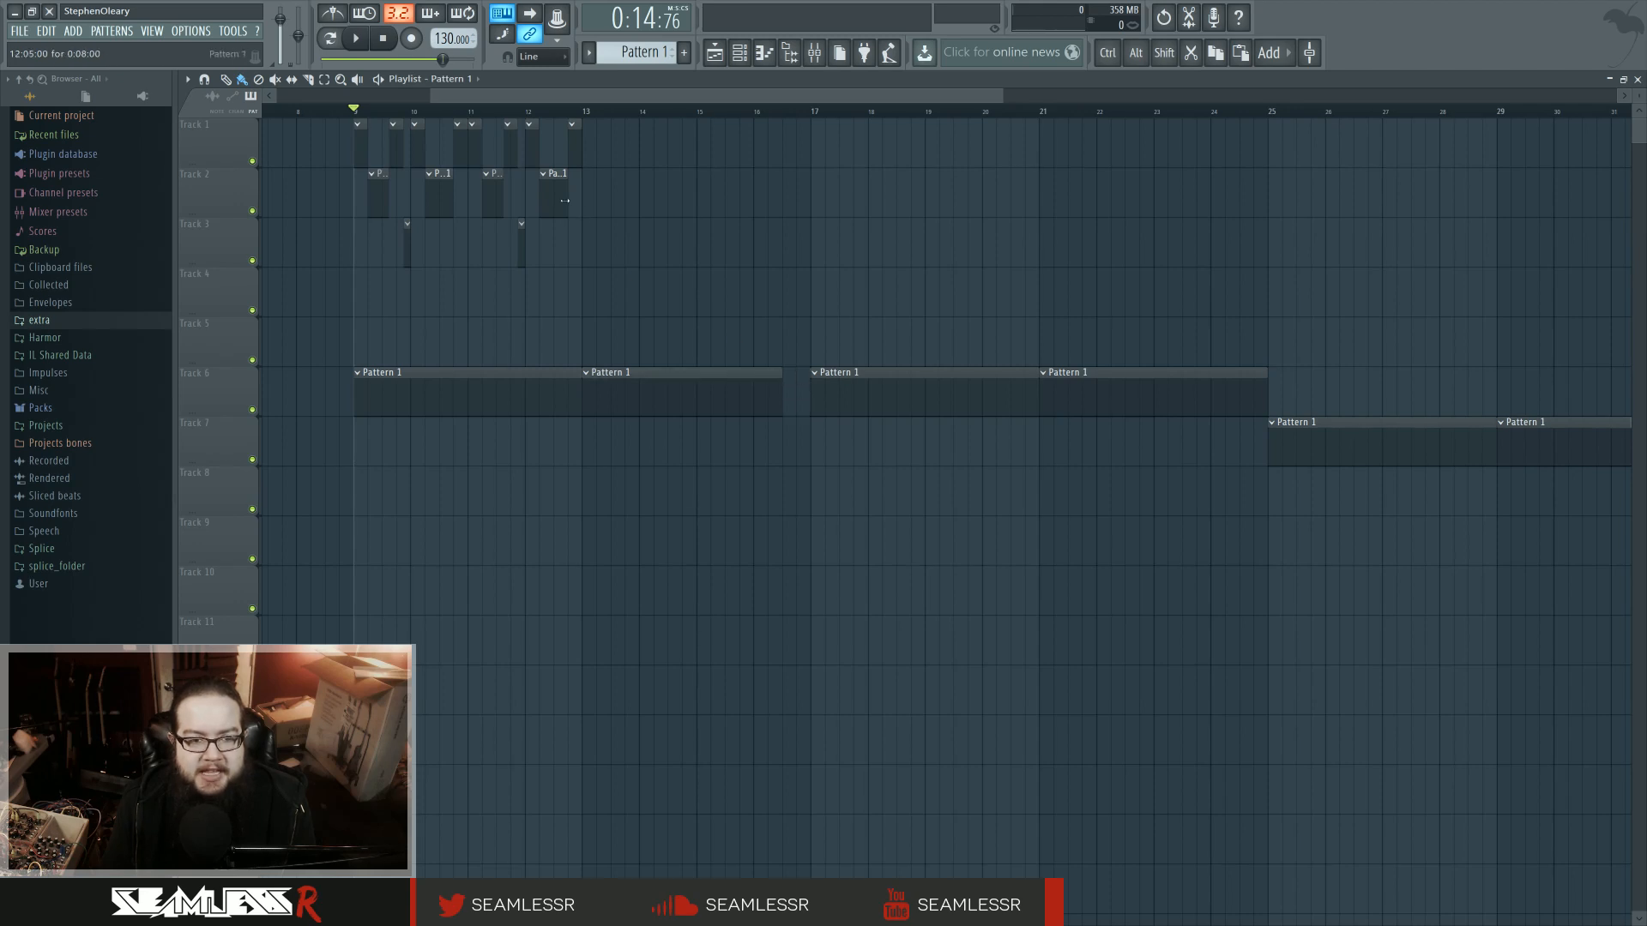
pyautogui.click(558, 451)
pyautogui.moveTo(580, 395); pyautogui.dragTo(554, 399)
pyautogui.click(786, 437)
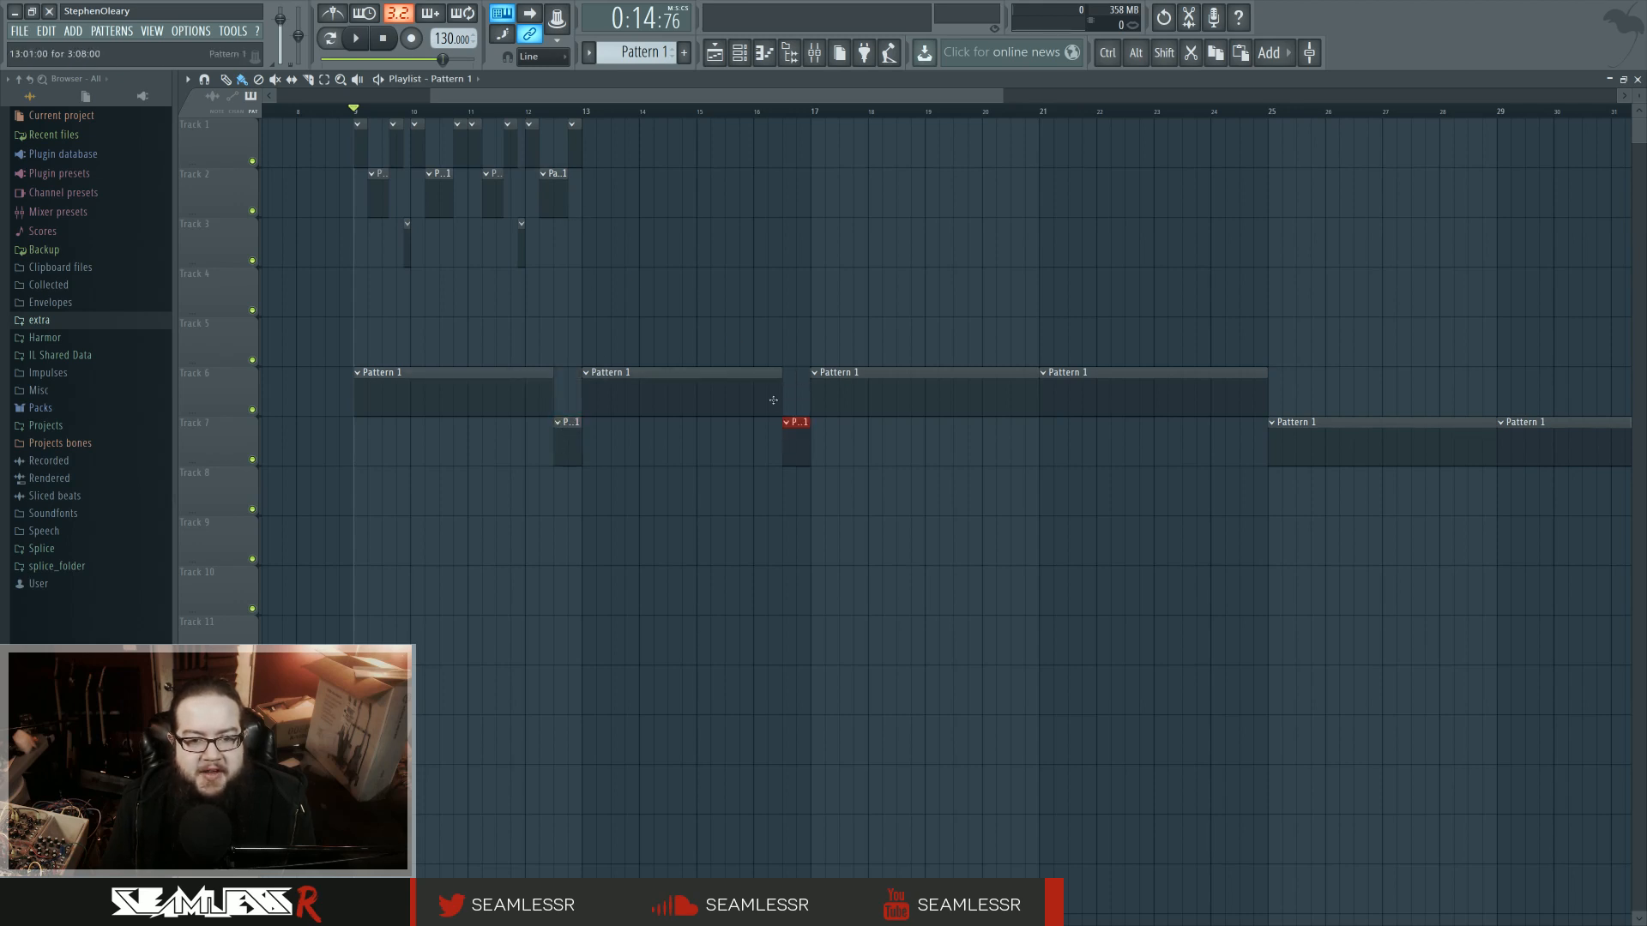
pyautogui.moveTo(773, 400); pyautogui.dragTo(754, 429)
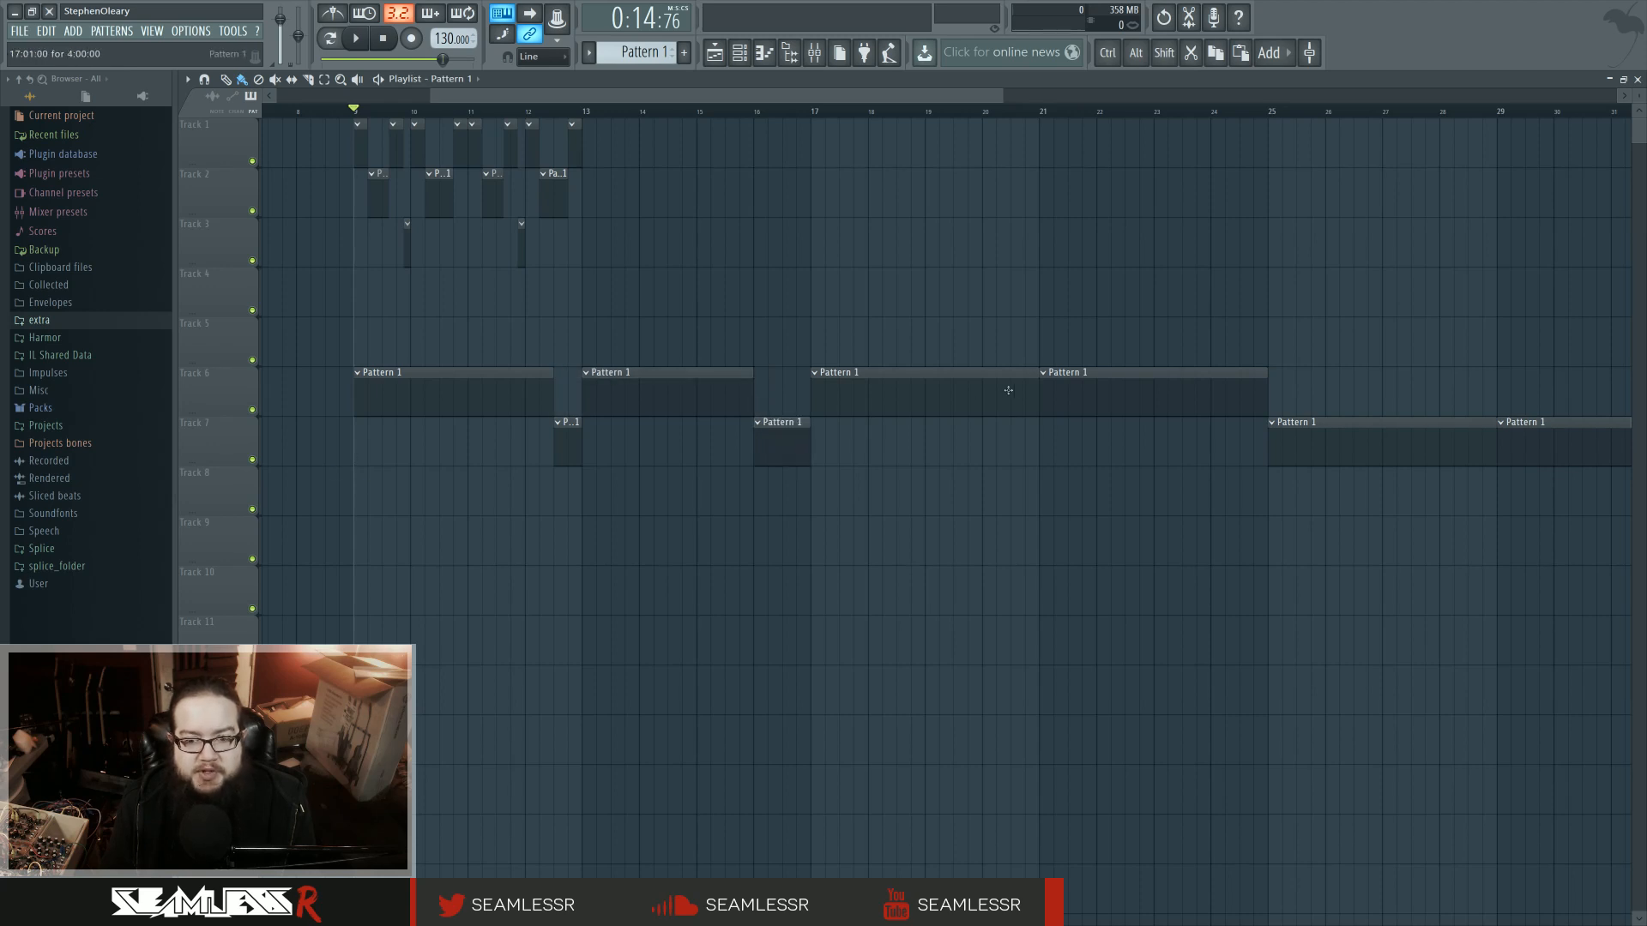
# - Shorten the third Track 6 clip by half a bar, fill its gap on Track 7, and cut the fourth clip to three bars
pyautogui.moveTo(1035, 394); pyautogui.dragTo(1011, 394)
pyautogui.click(1013, 433)
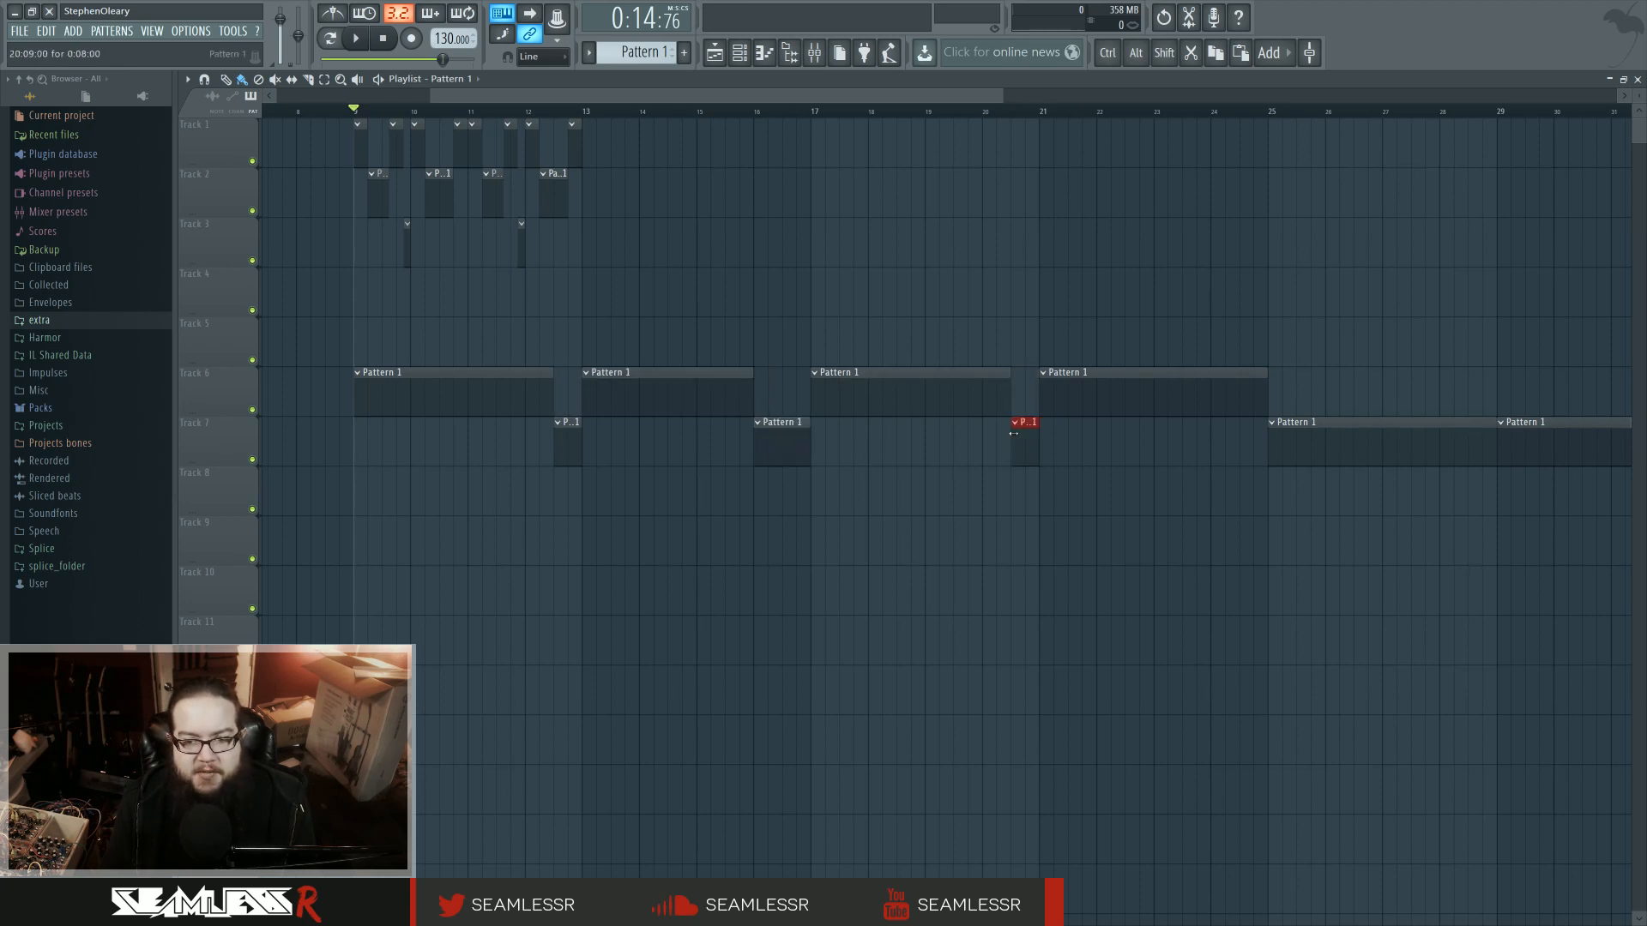
pyautogui.moveTo(1267, 394); pyautogui.dragTo(1209, 395)
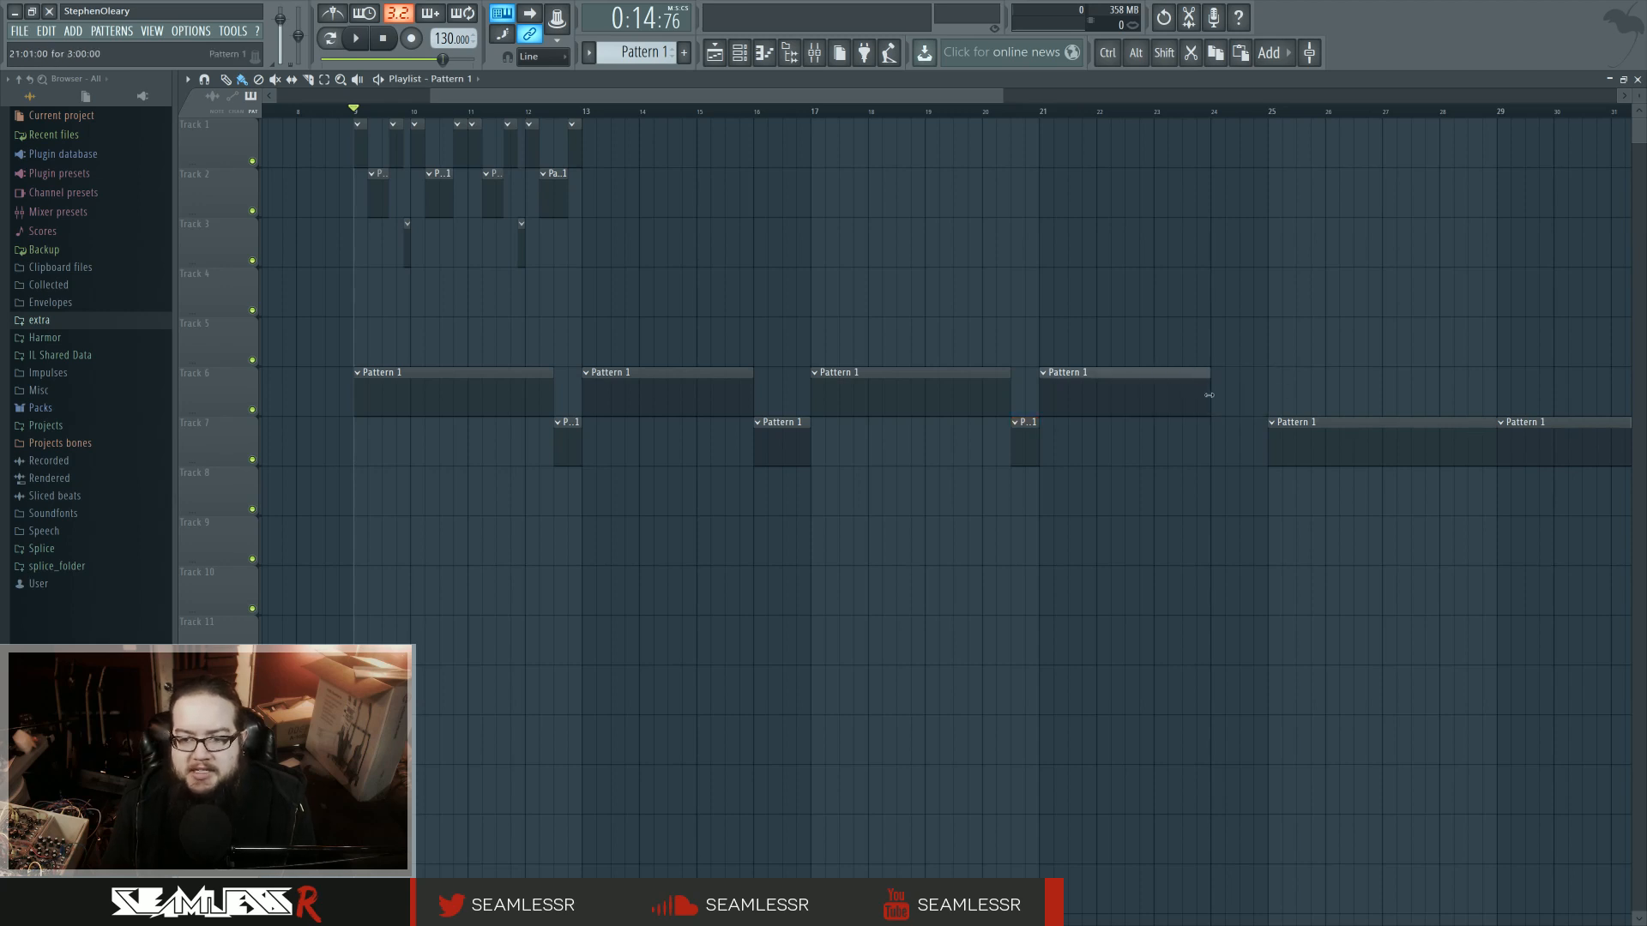
# - Shift the four long Track 7 clips to start at bar 26, and add one-bar clips on Track 8 at bar 24 and Track 5 at bar 25
pyautogui.scroll(-5, 1062, 468)
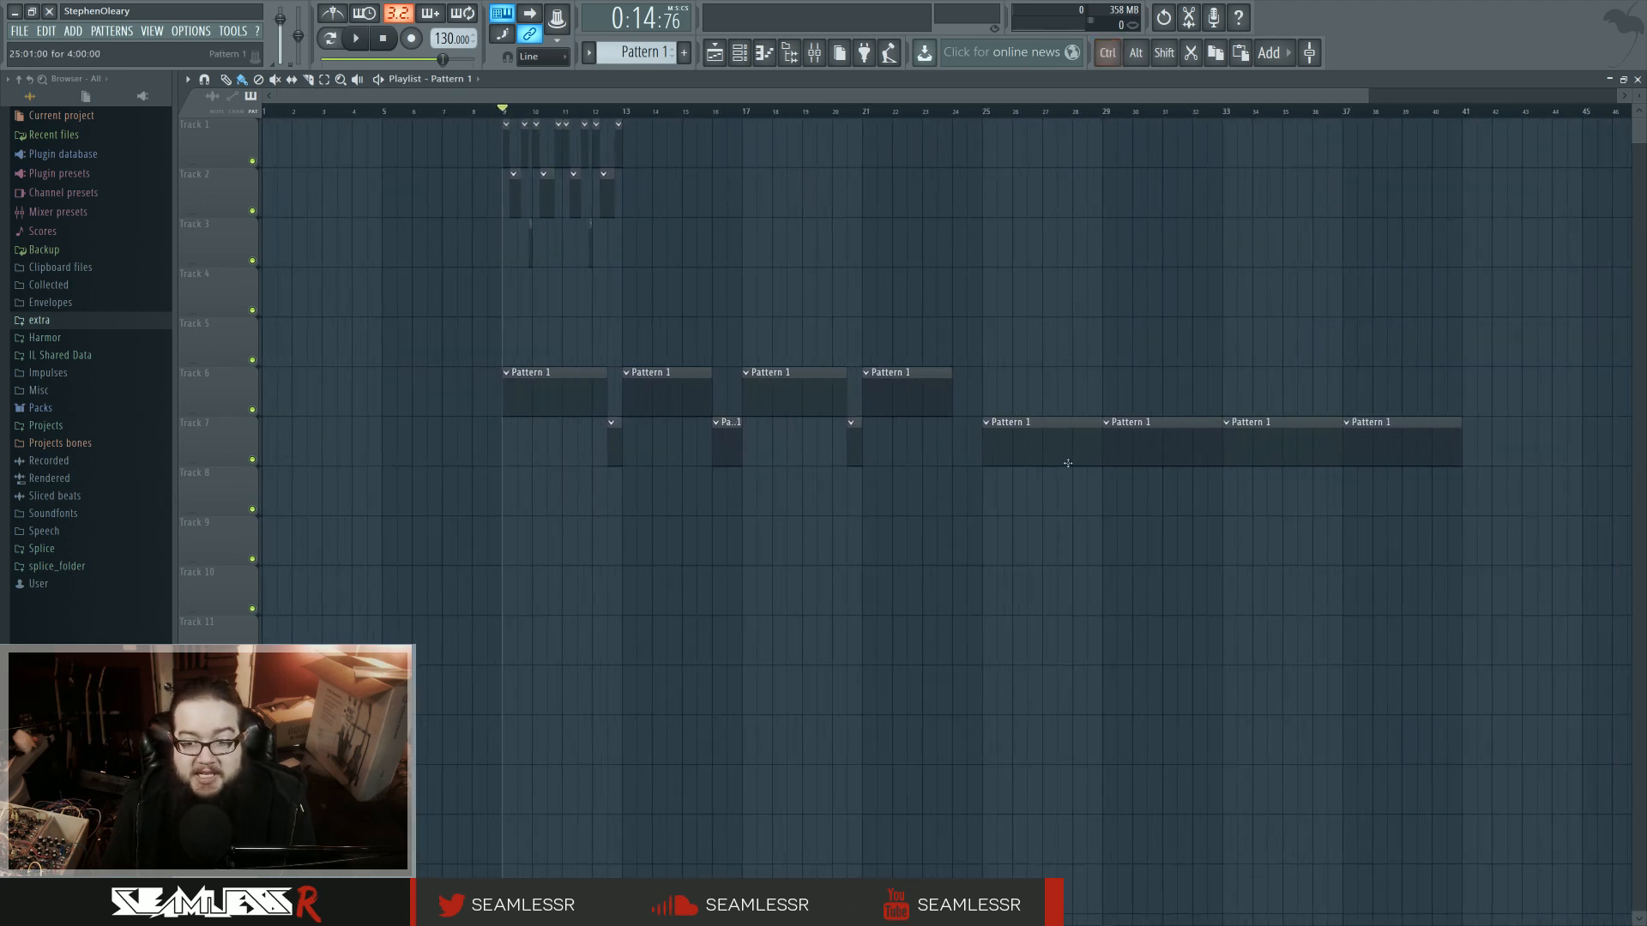
pyautogui.moveTo(1068, 463); pyautogui.dragTo(1098, 463)
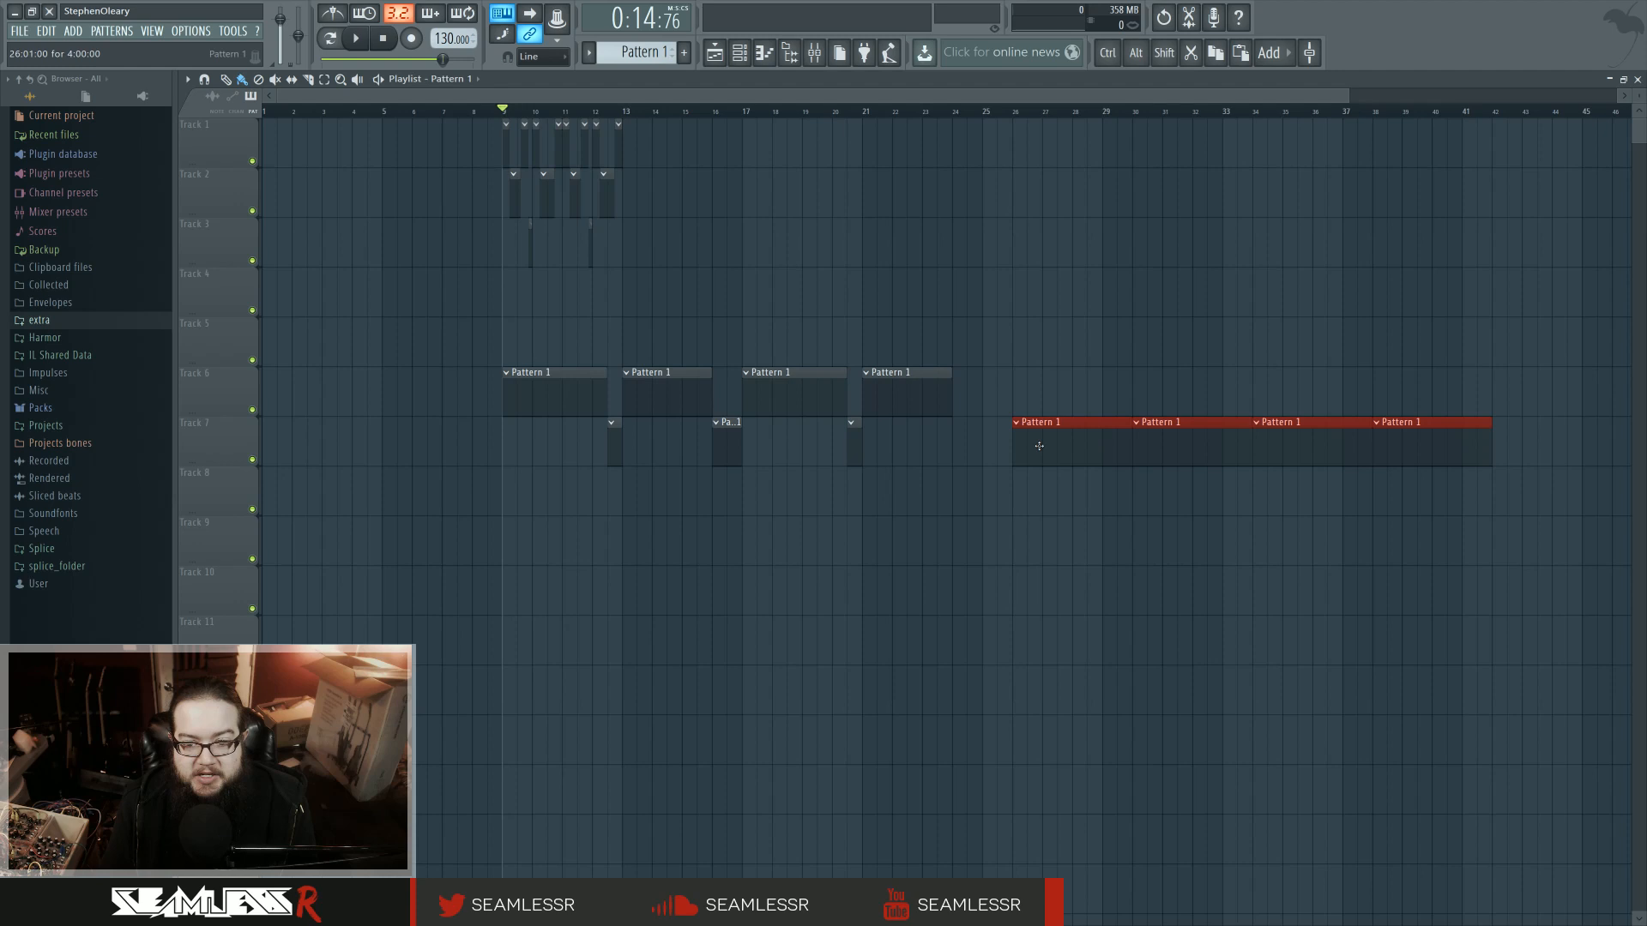
pyautogui.click(962, 491)
pyautogui.click(978, 493)
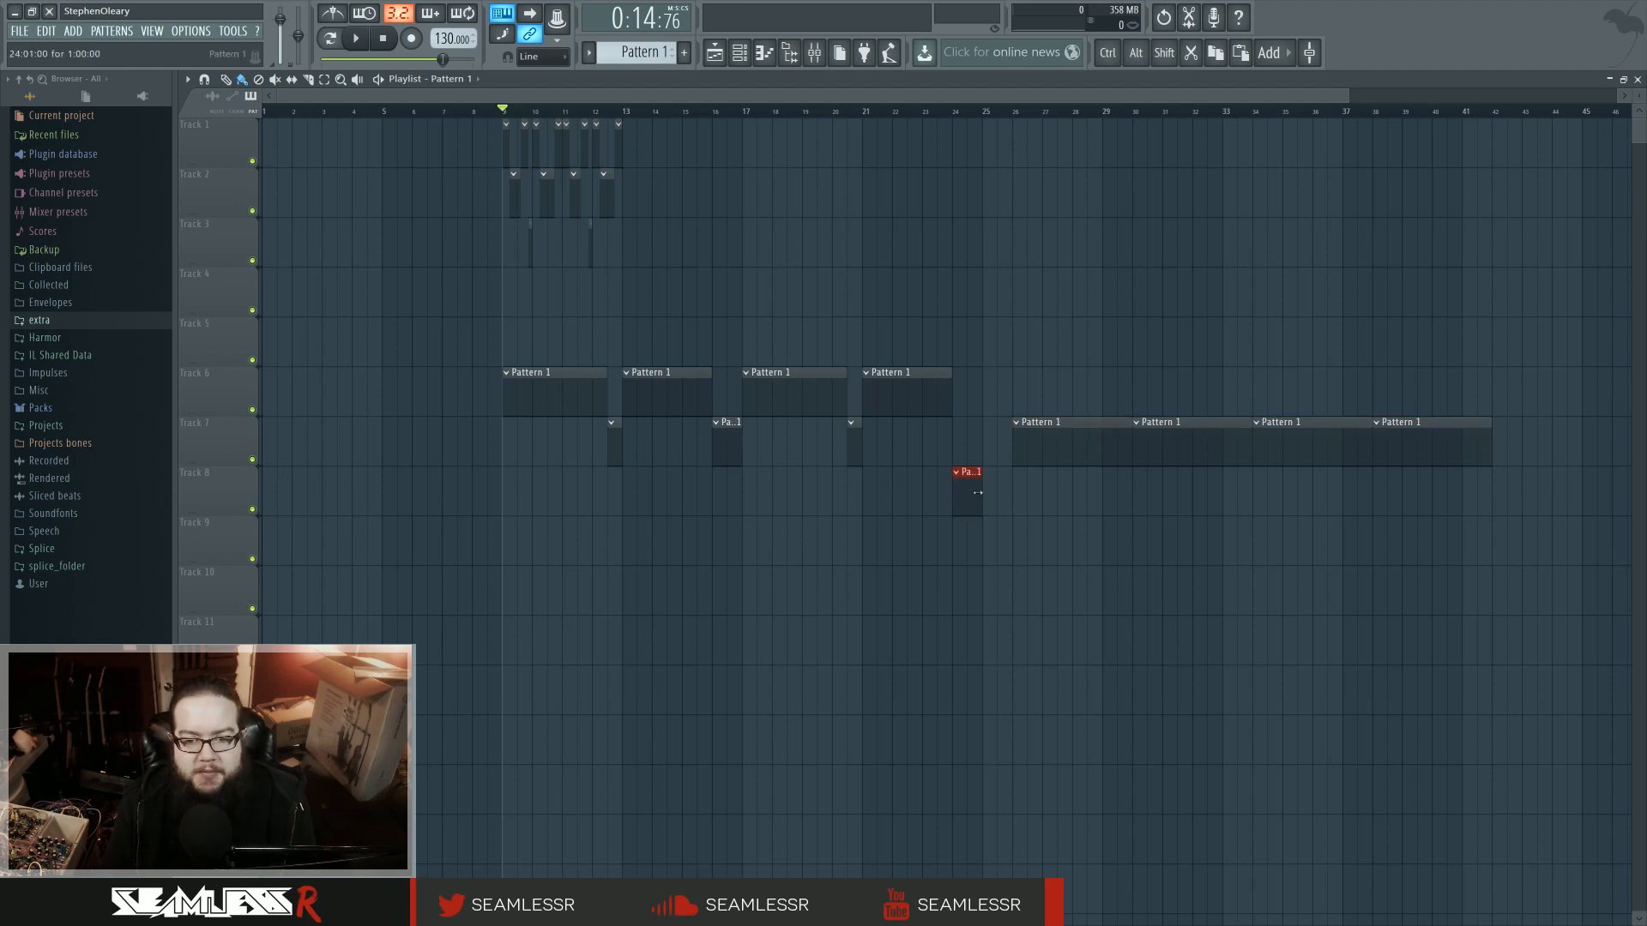
pyautogui.moveTo(978, 492); pyautogui.dragTo(1025, 558)
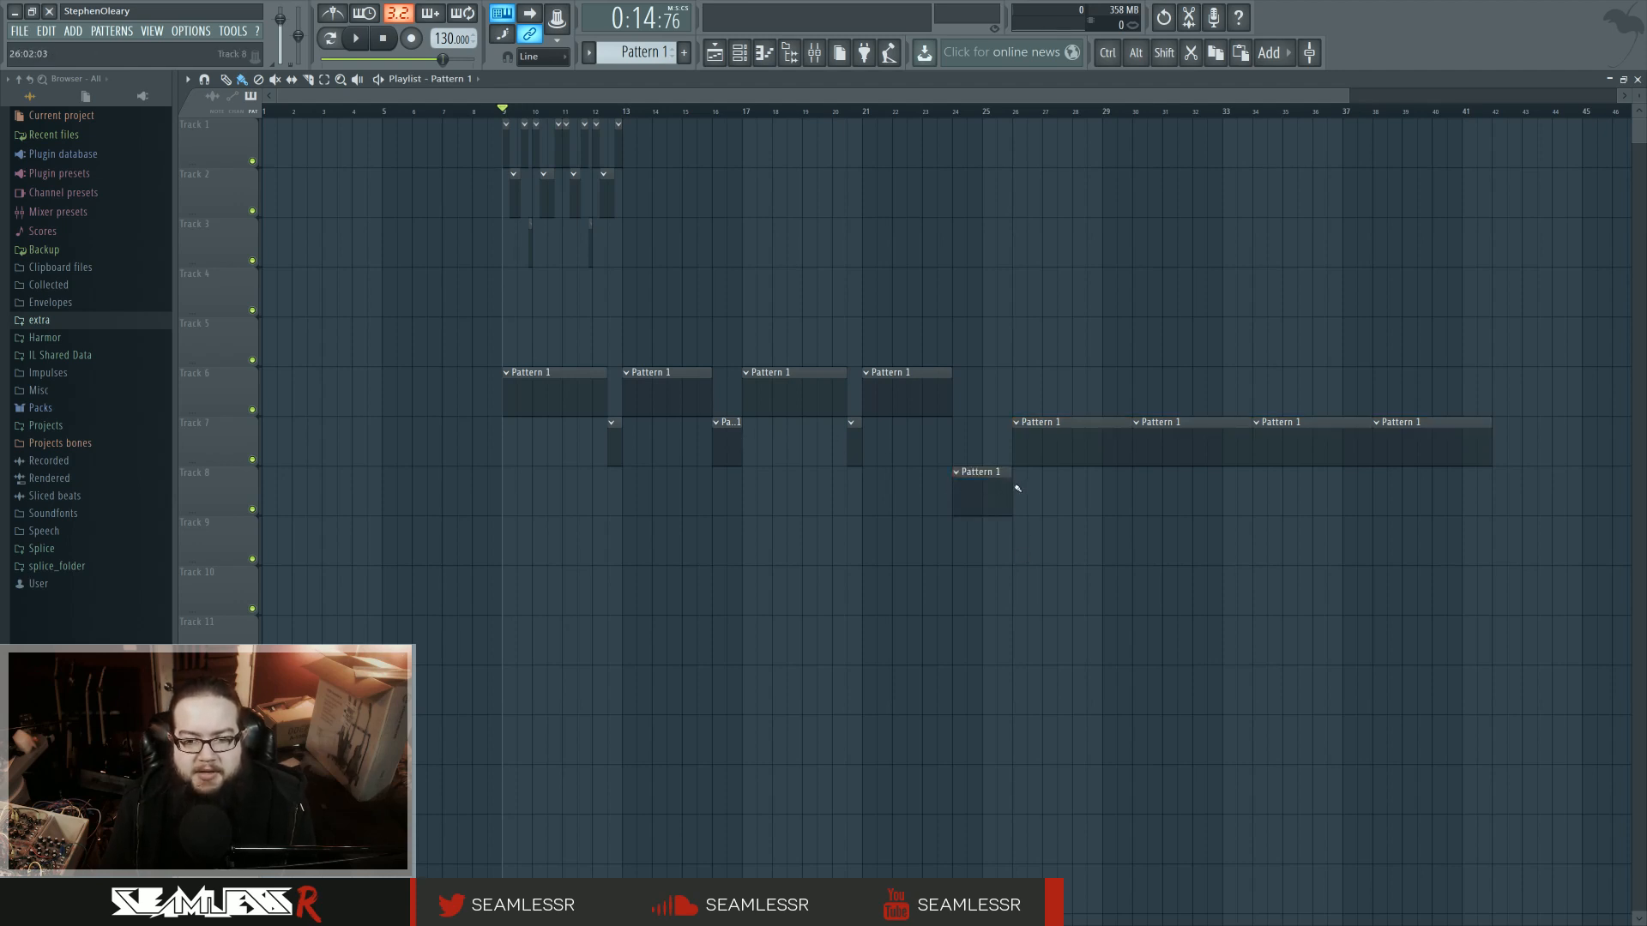
pyautogui.moveTo(1018, 489); pyautogui.dragTo(983, 491)
pyautogui.click(997, 339)
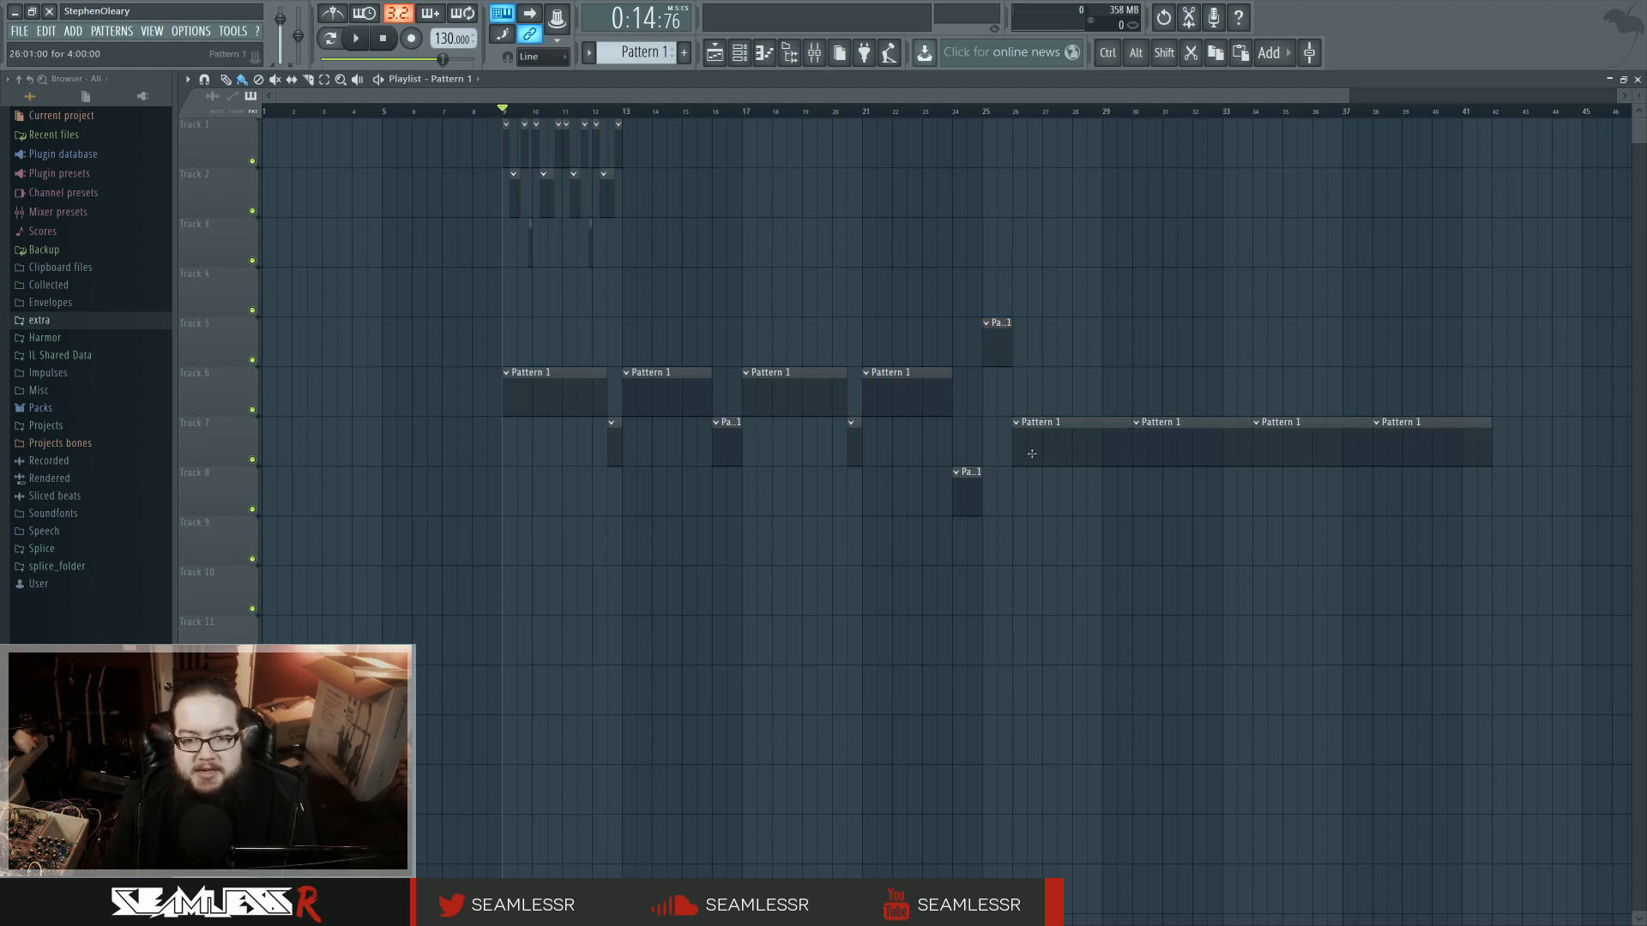
# - Delete all the long clips on Tracks 5 to 8, keeping the short-clip phrase on Tracks 1 to 3
pyautogui.moveTo(1074, 443); pyautogui.dragTo(1429, 446)
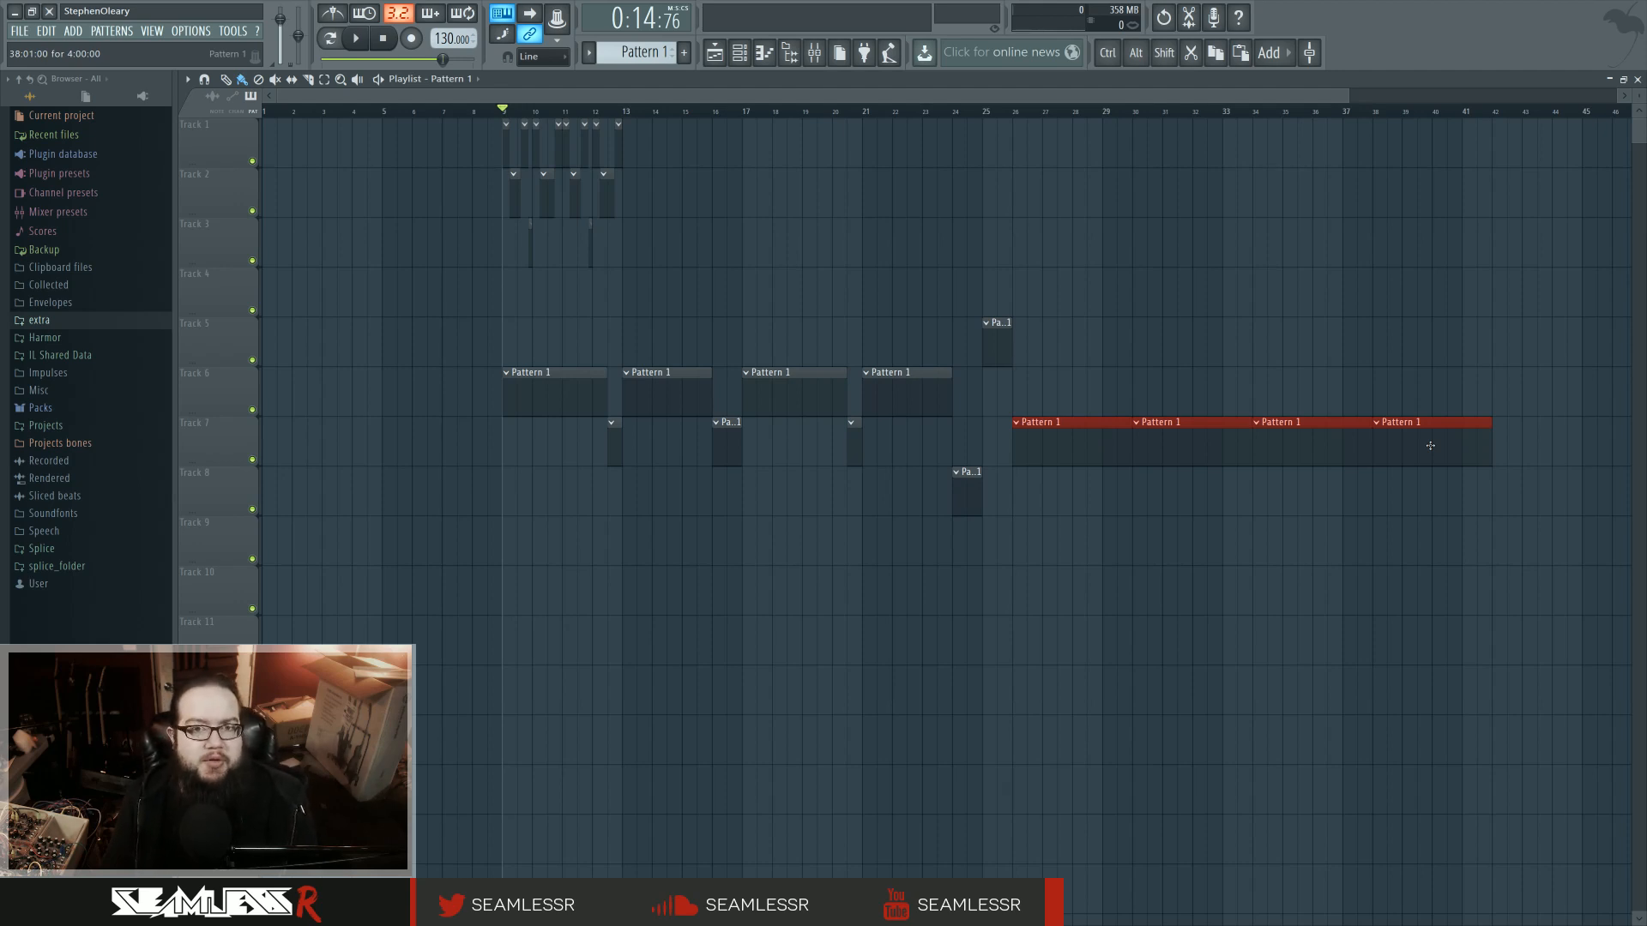
pyautogui.click(1036, 535)
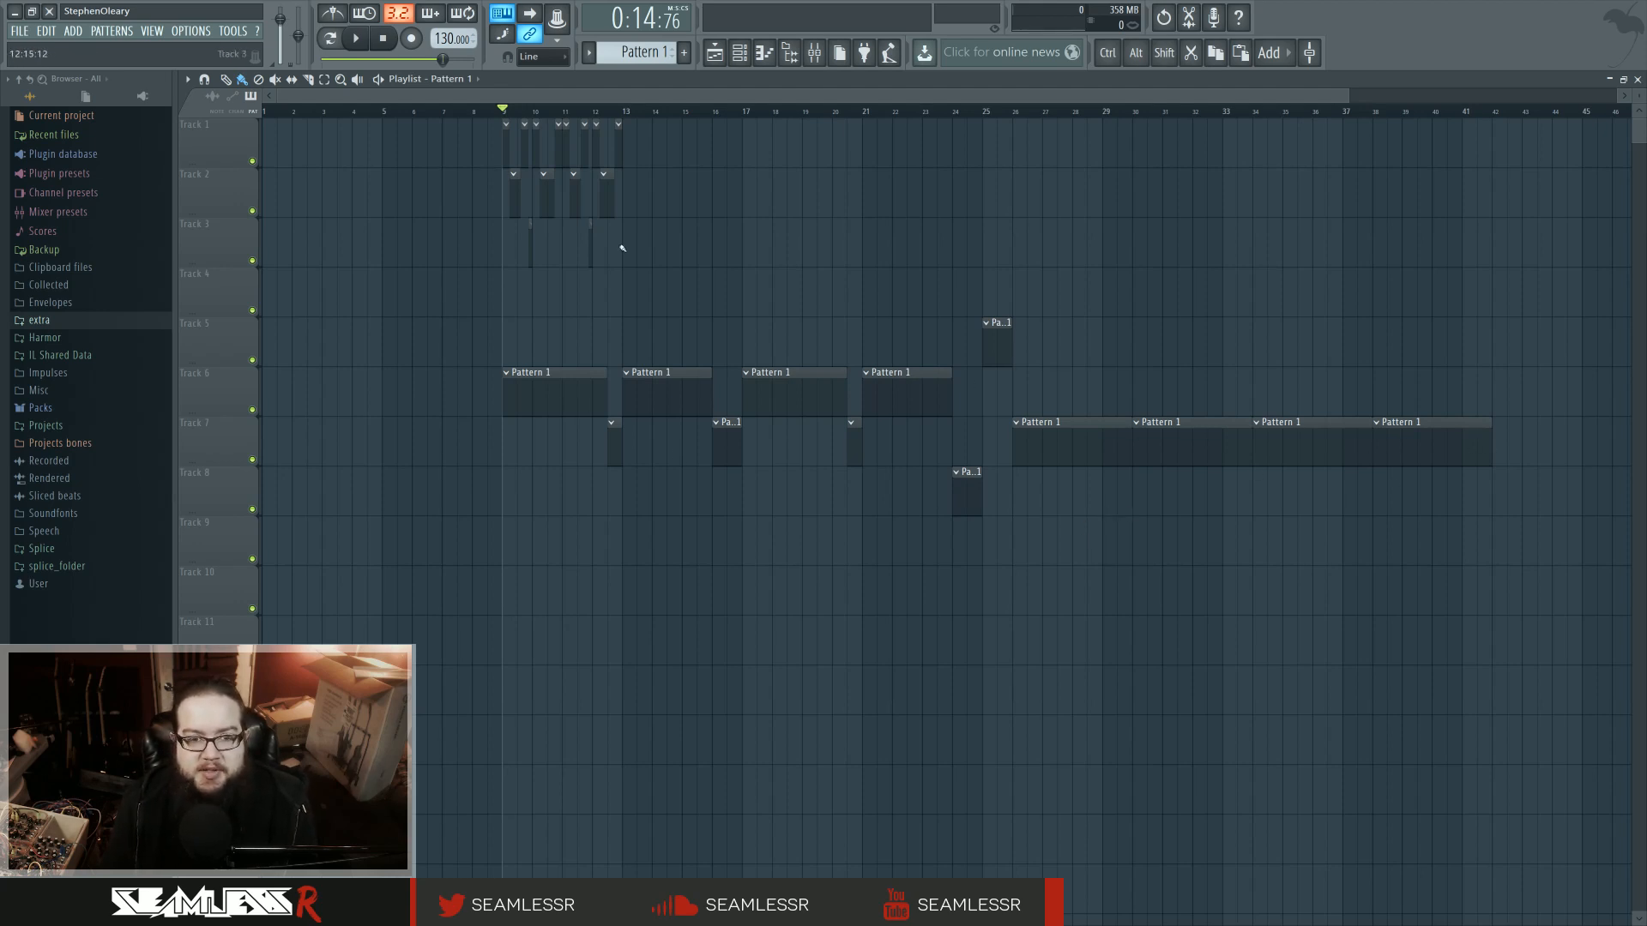
pyautogui.moveTo(538, 374); pyautogui.dragTo(1228, 474)
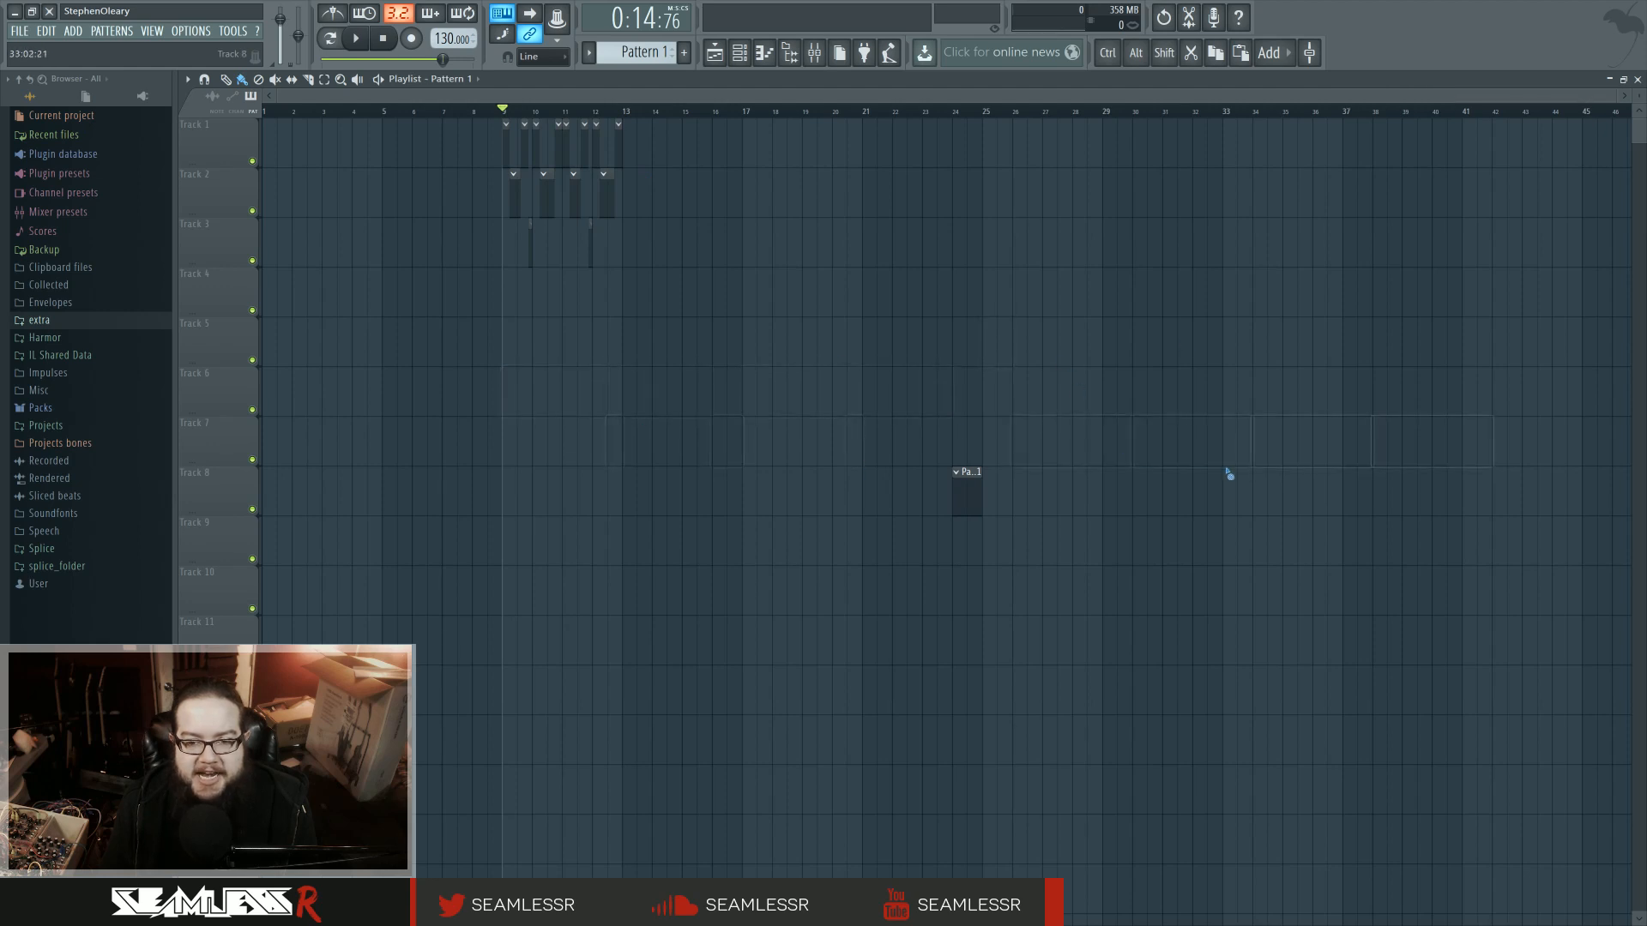
pyautogui.rightClick(965, 489)
# - Highlight the whole four-bar phrase on Tracks 1 to 3 and its last two bars, clearing the selection each time
pyautogui.scroll(5, 910, 448)
pyautogui.scroll(2, 911, 447)
pyautogui.moveTo(503, 122); pyautogui.dragTo(1094, 275)
pyautogui.keyDown('ctrl'); pyautogui.click(893, 357); pyautogui.keyUp('ctrl')
pyautogui.moveTo(826, 152); pyautogui.dragTo(1082, 245)
pyautogui.keyDown('ctrl'); pyautogui.click(831, 293); pyautogui.keyUp('ctrl')
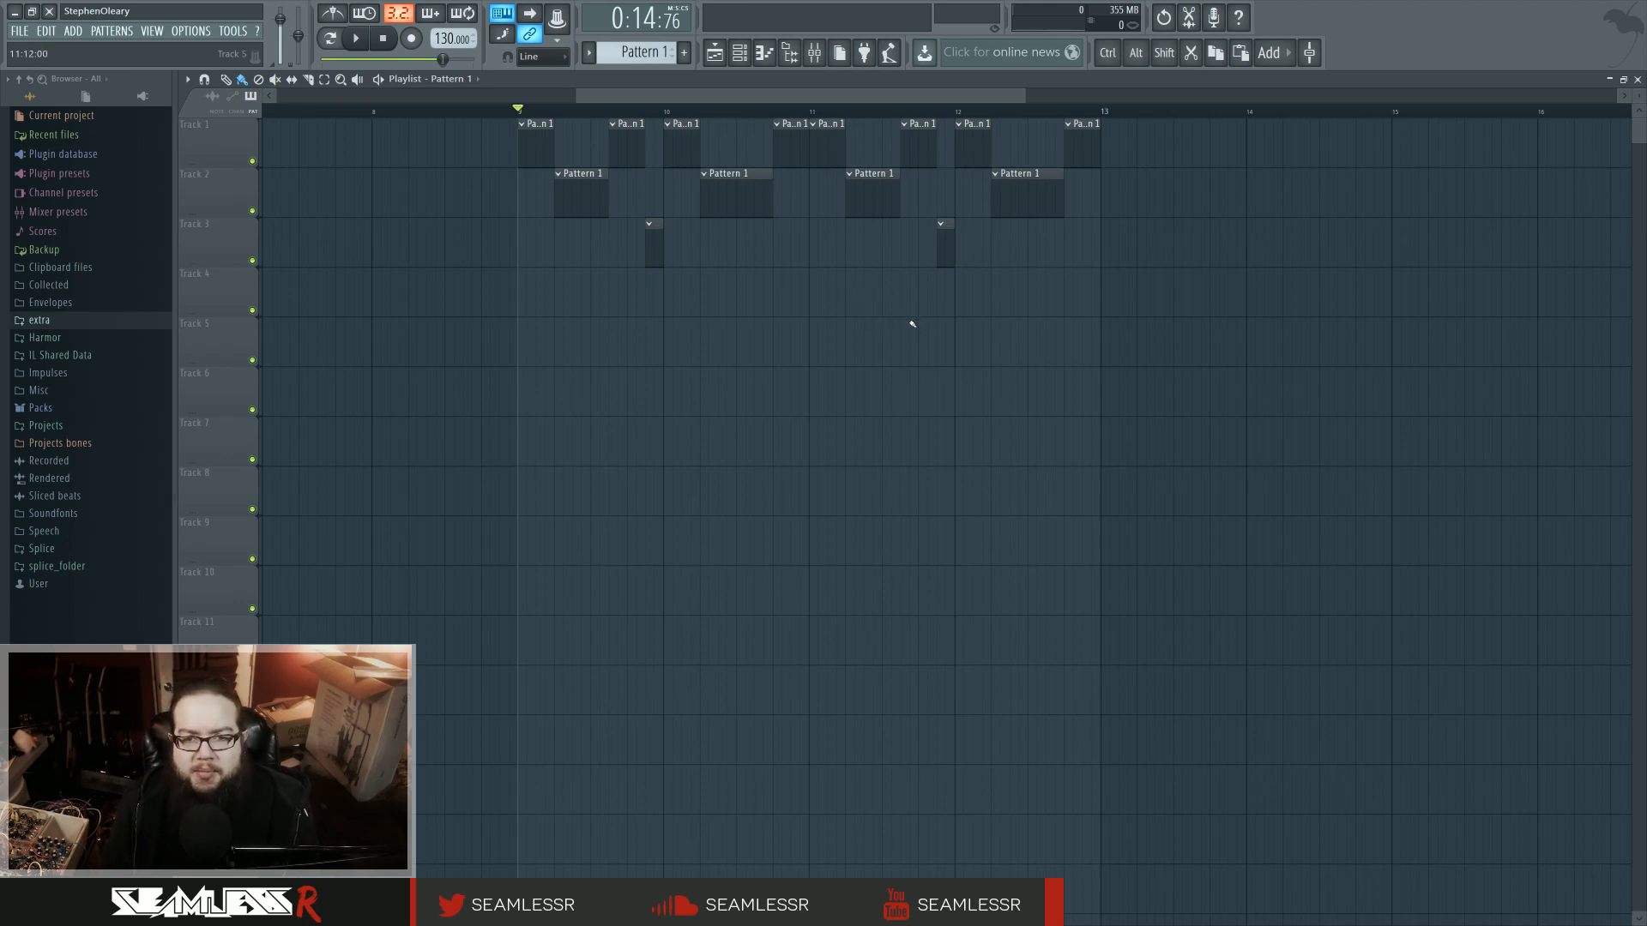
# - Shorten the Track 2 clips in bars 11 and 12 to four steps, adding a two-step Track 3 clip and a four-step Track 4 clip after them
pyautogui.scroll(3, 867, 308)
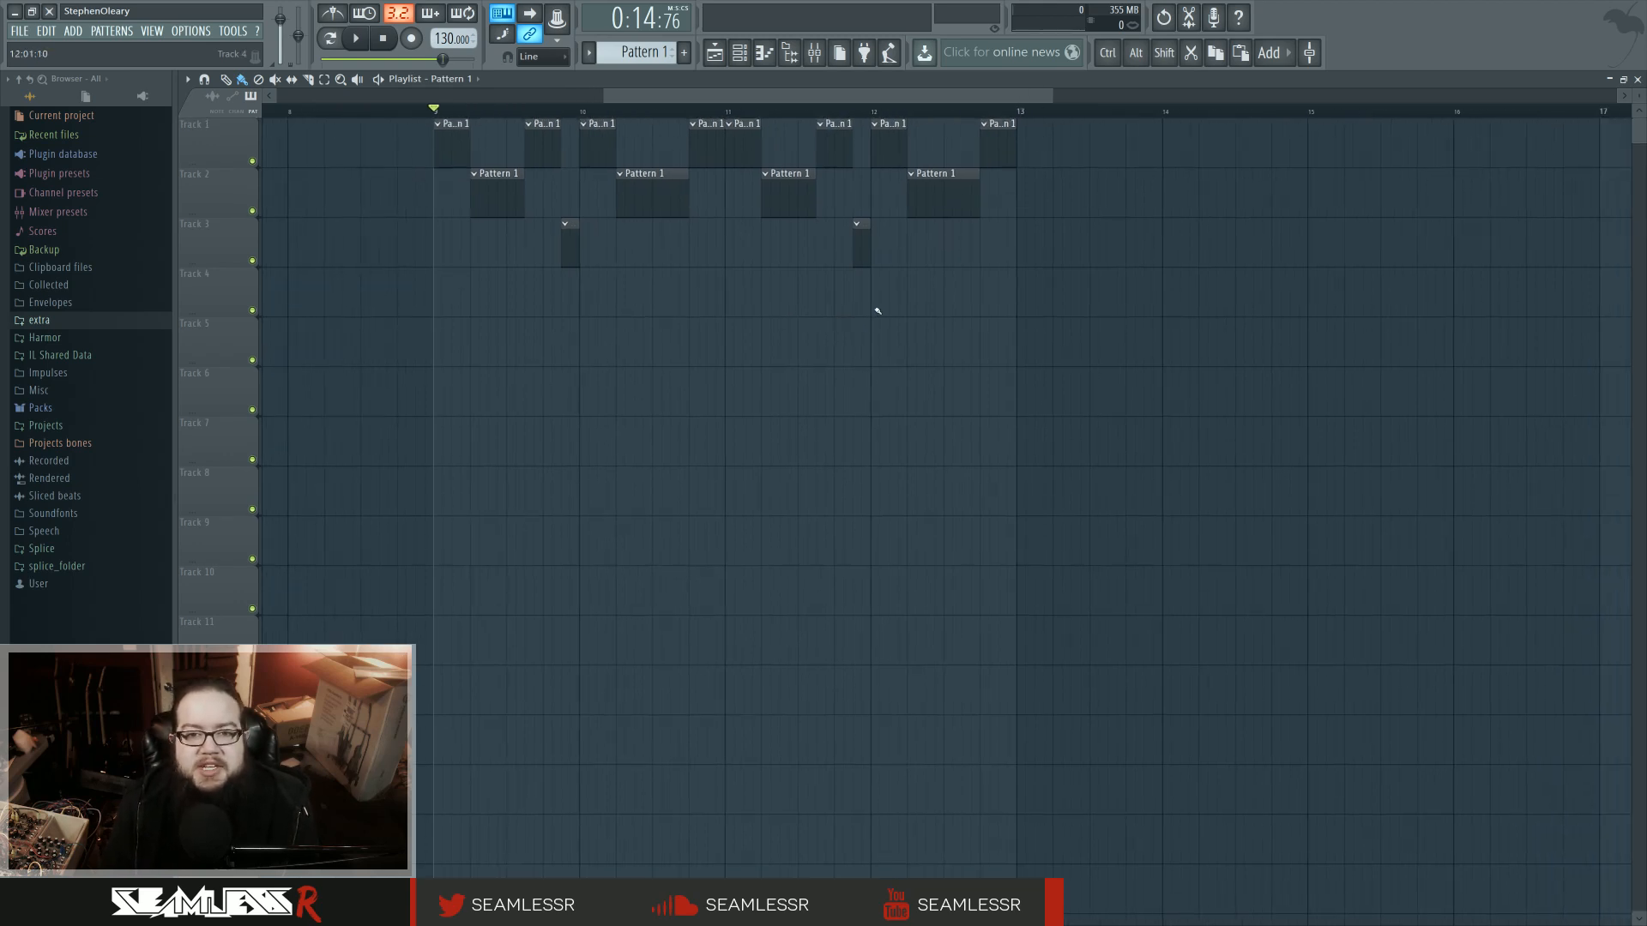
pyautogui.moveTo(798, 198); pyautogui.dragTo(770, 197)
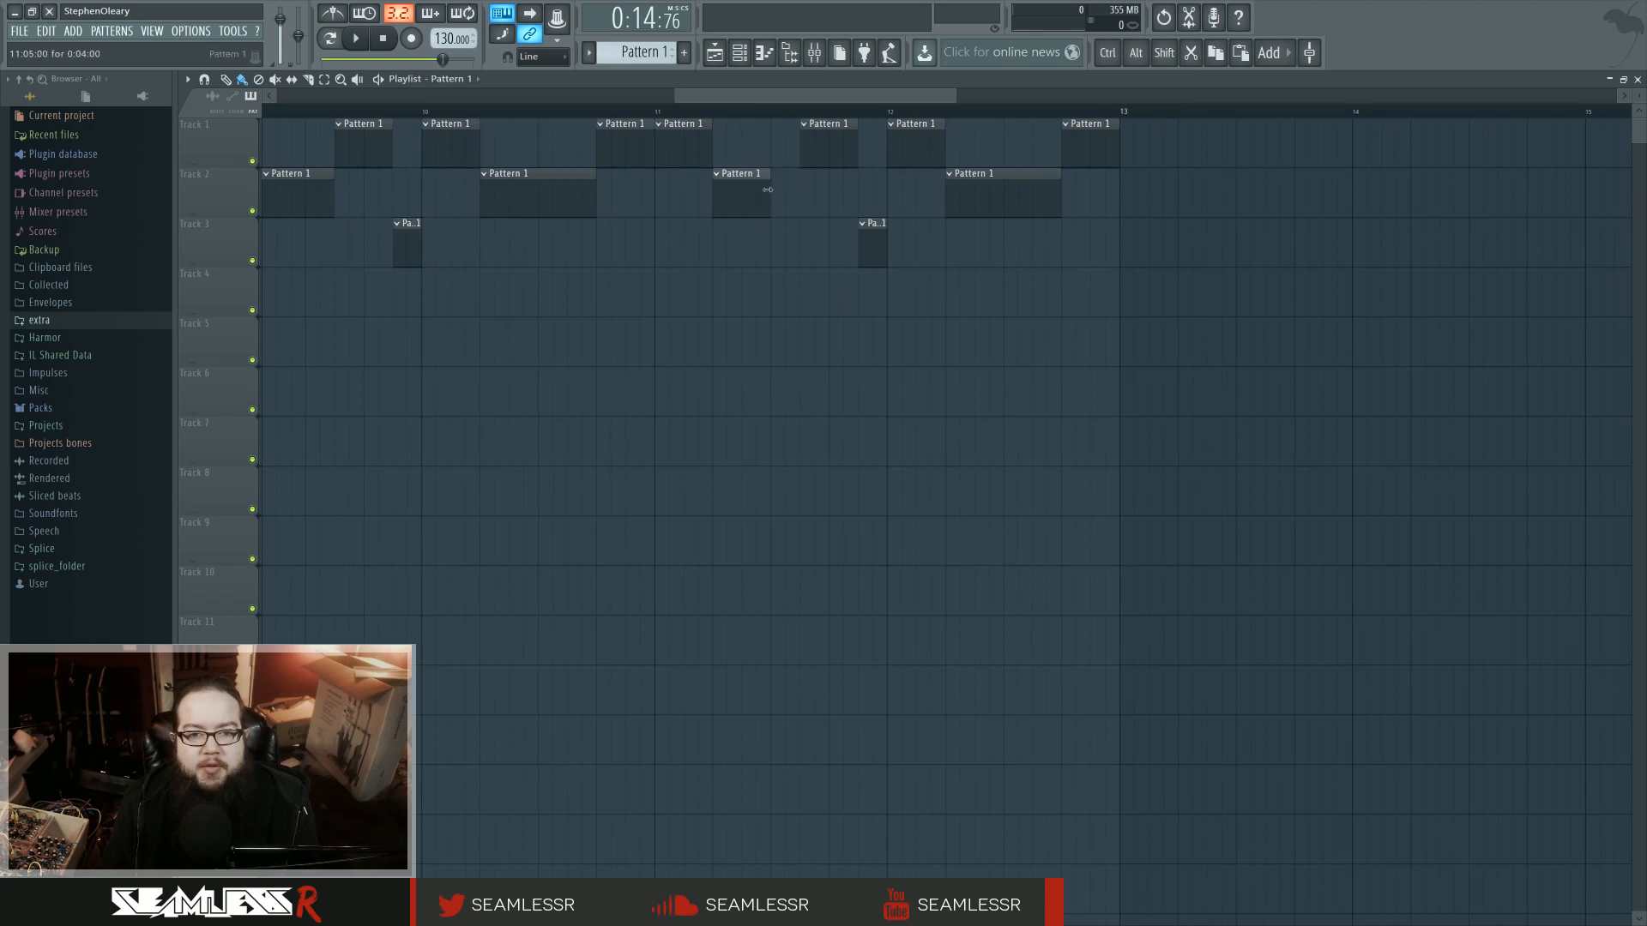
pyautogui.click(774, 246)
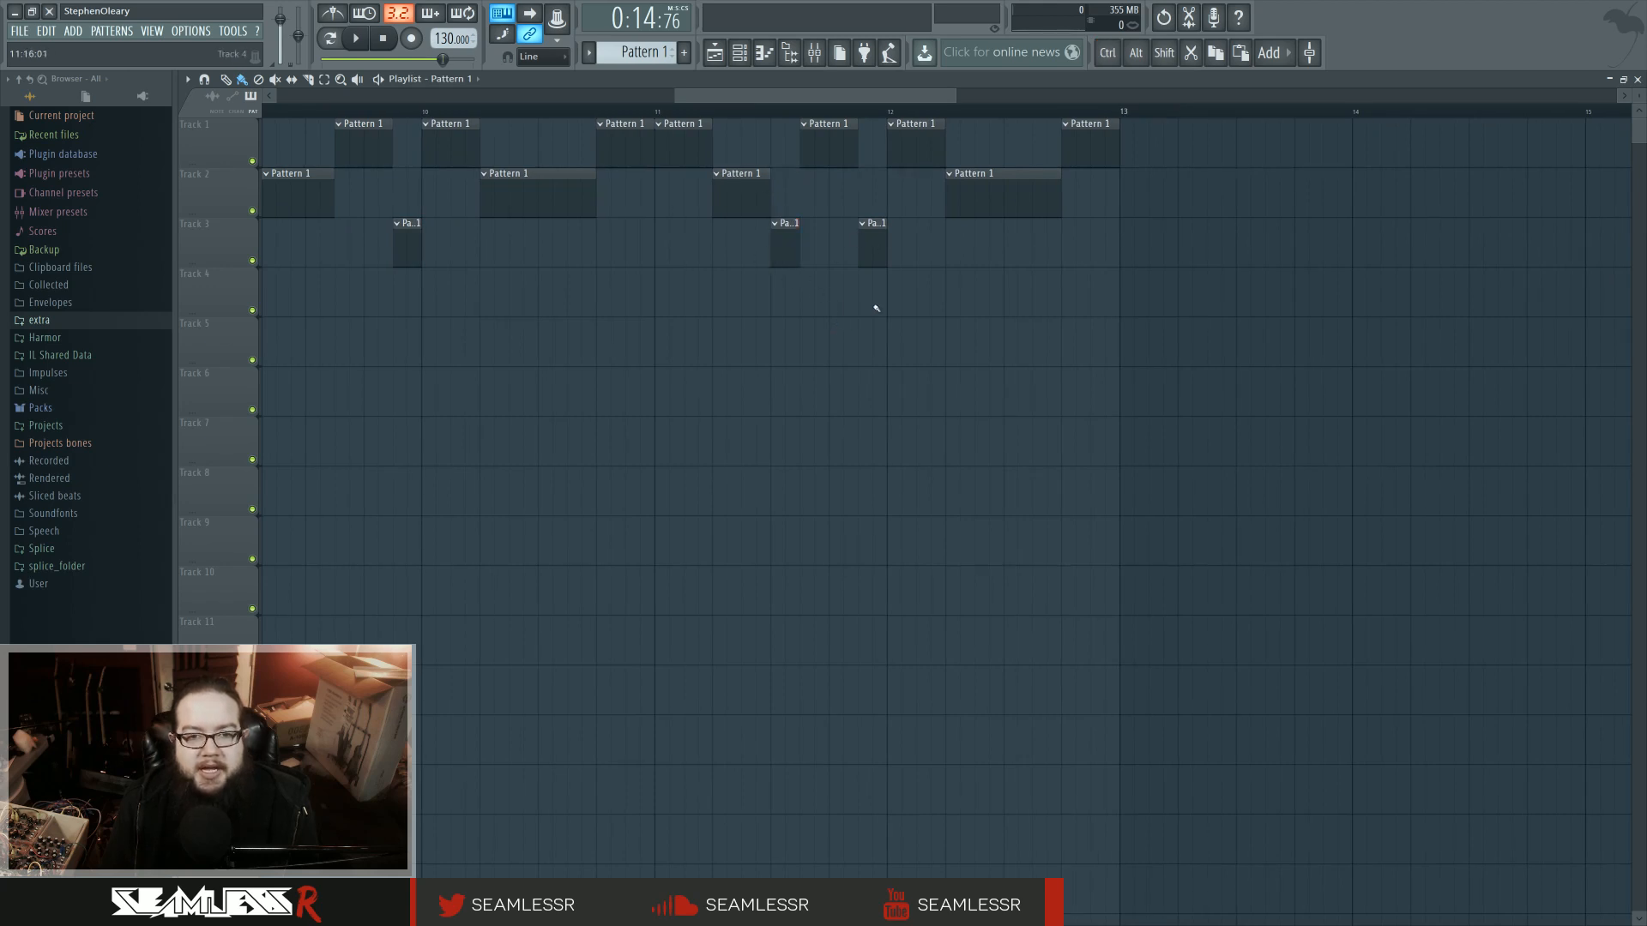
pyautogui.moveTo(1058, 197); pyautogui.dragTo(1004, 197)
pyautogui.click(1020, 292)
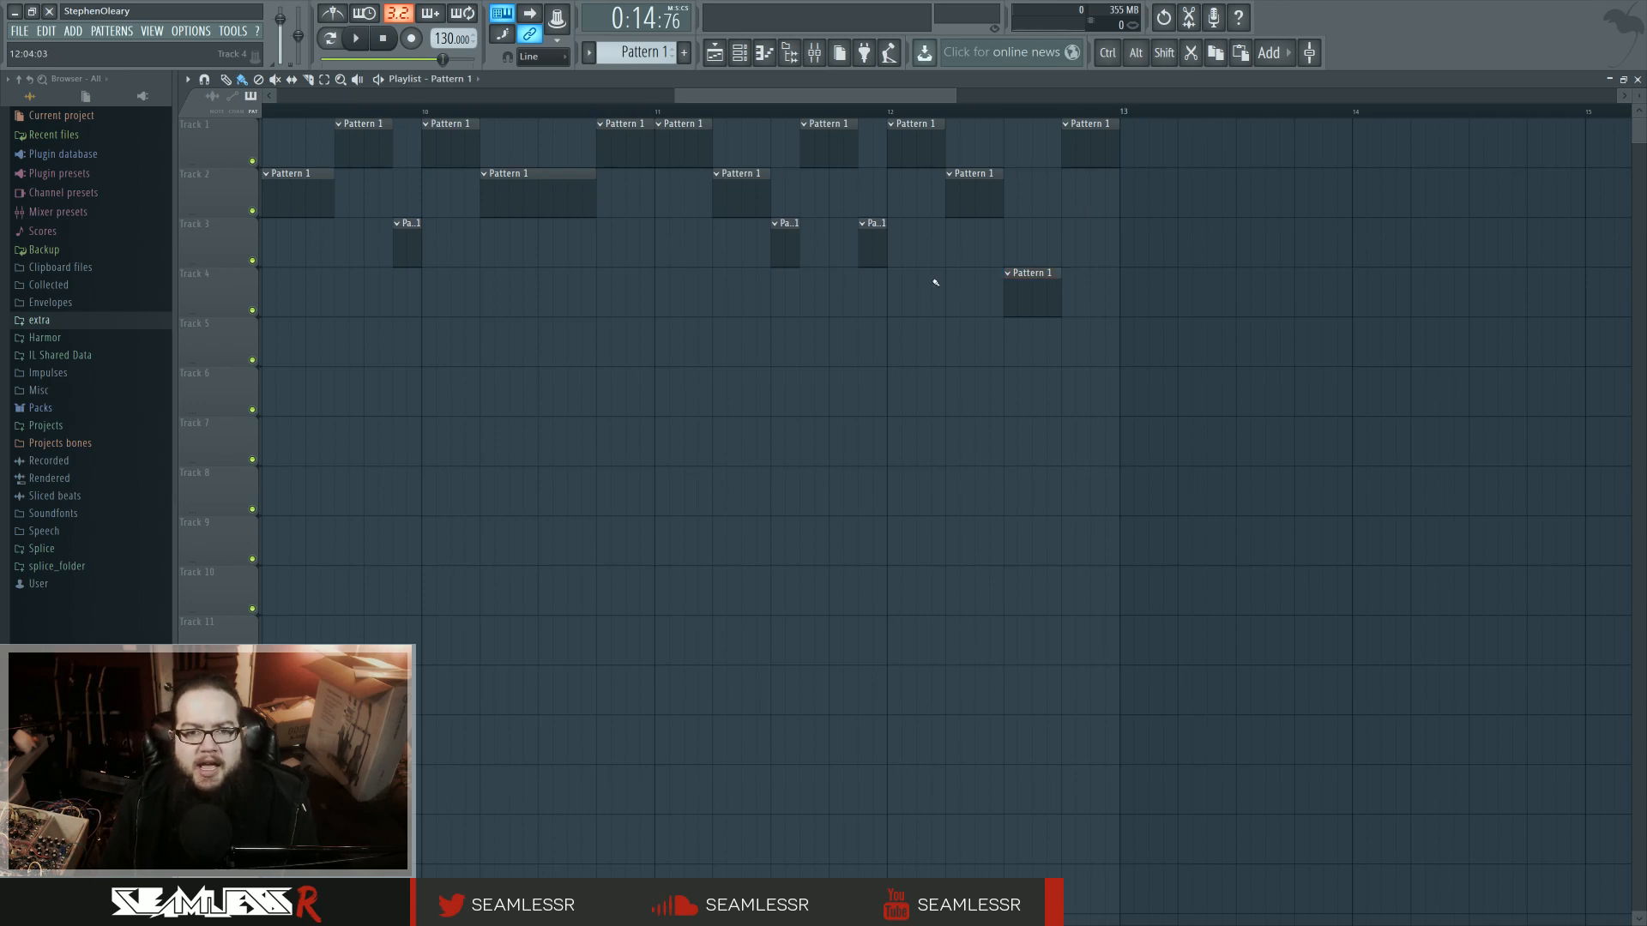
# - Look through the project files in the Cool stuff subfolder of Projects, and collapse the Projects folder
pyautogui.scroll(-2, 936, 282)
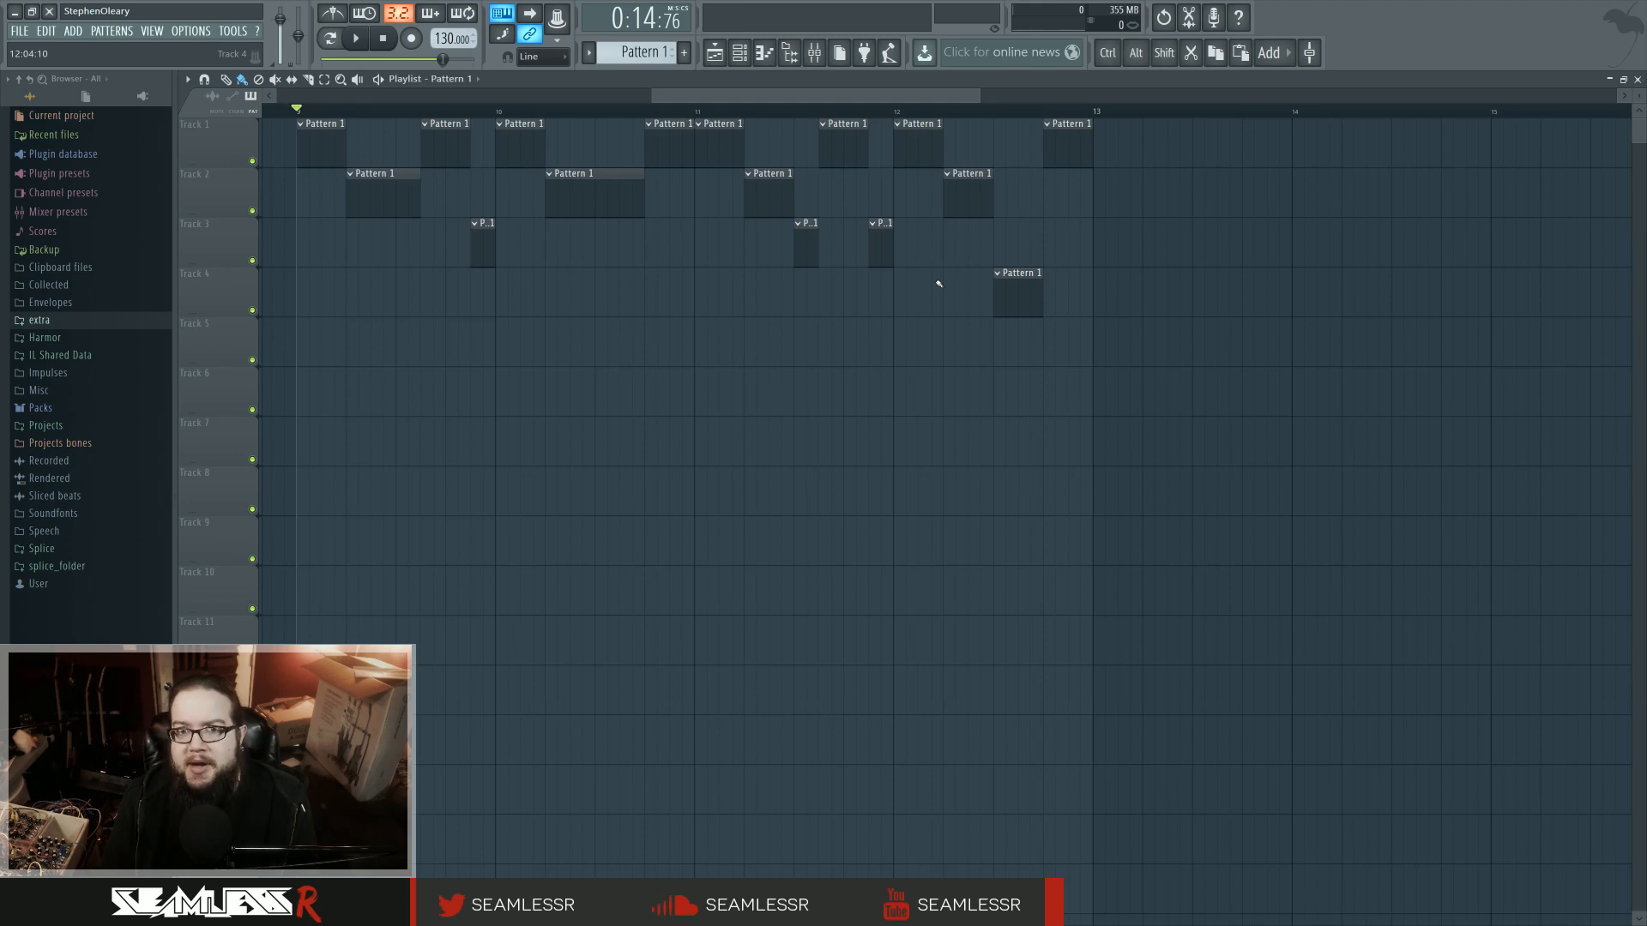
pyautogui.click(103, 425)
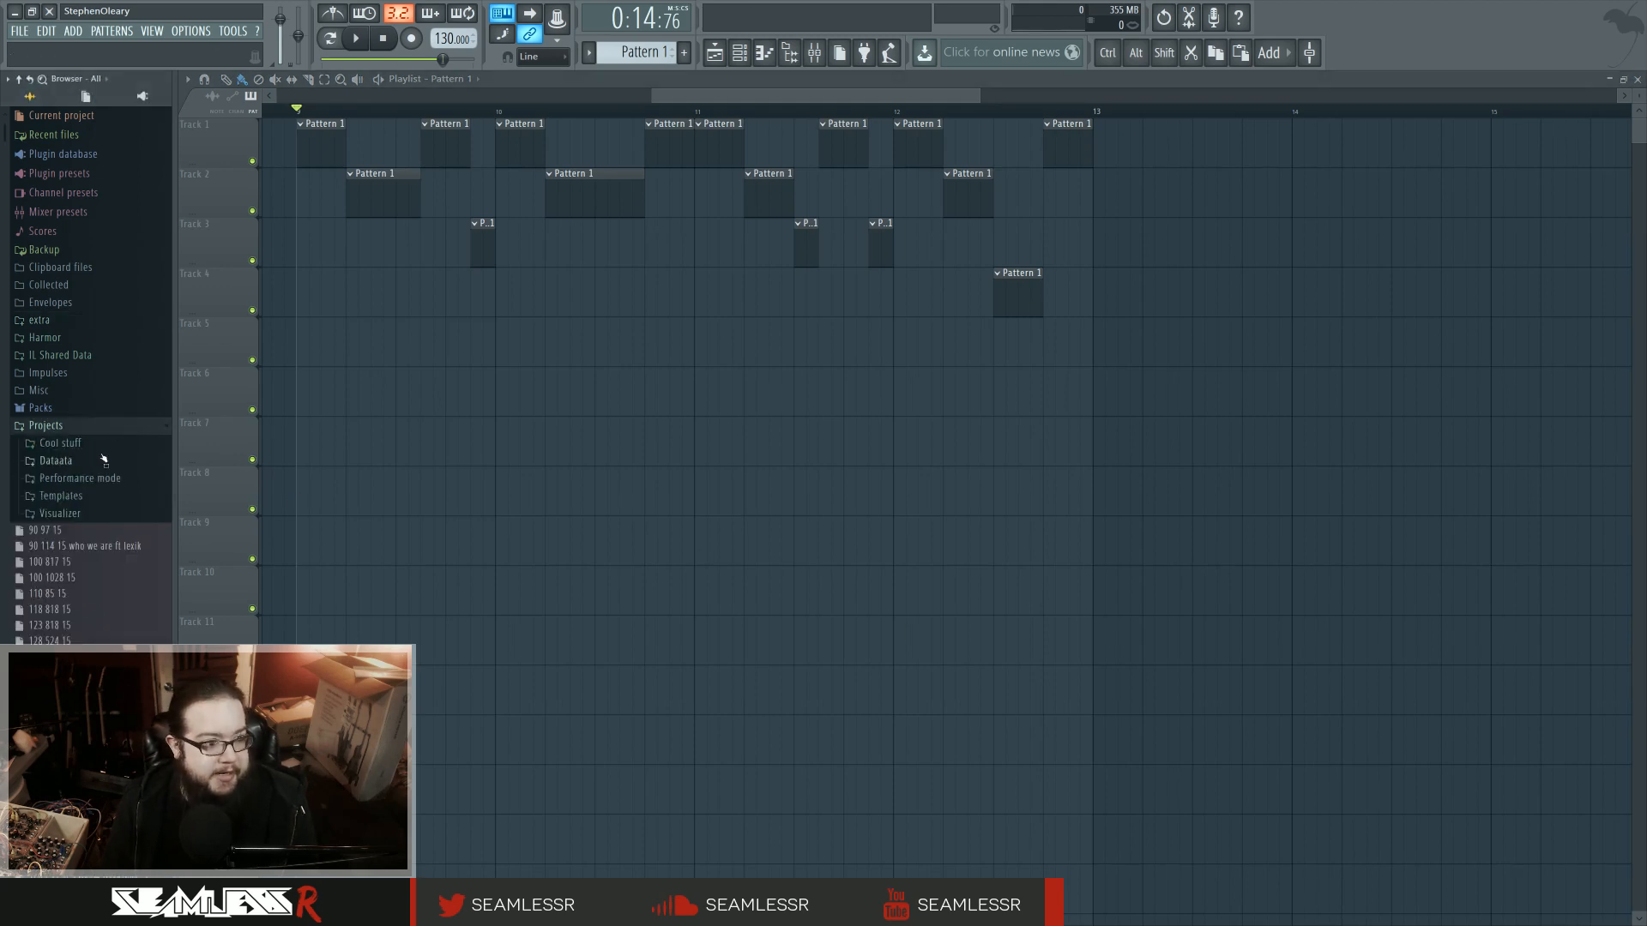
pyautogui.click(103, 461)
pyautogui.scroll(-5, 98, 484)
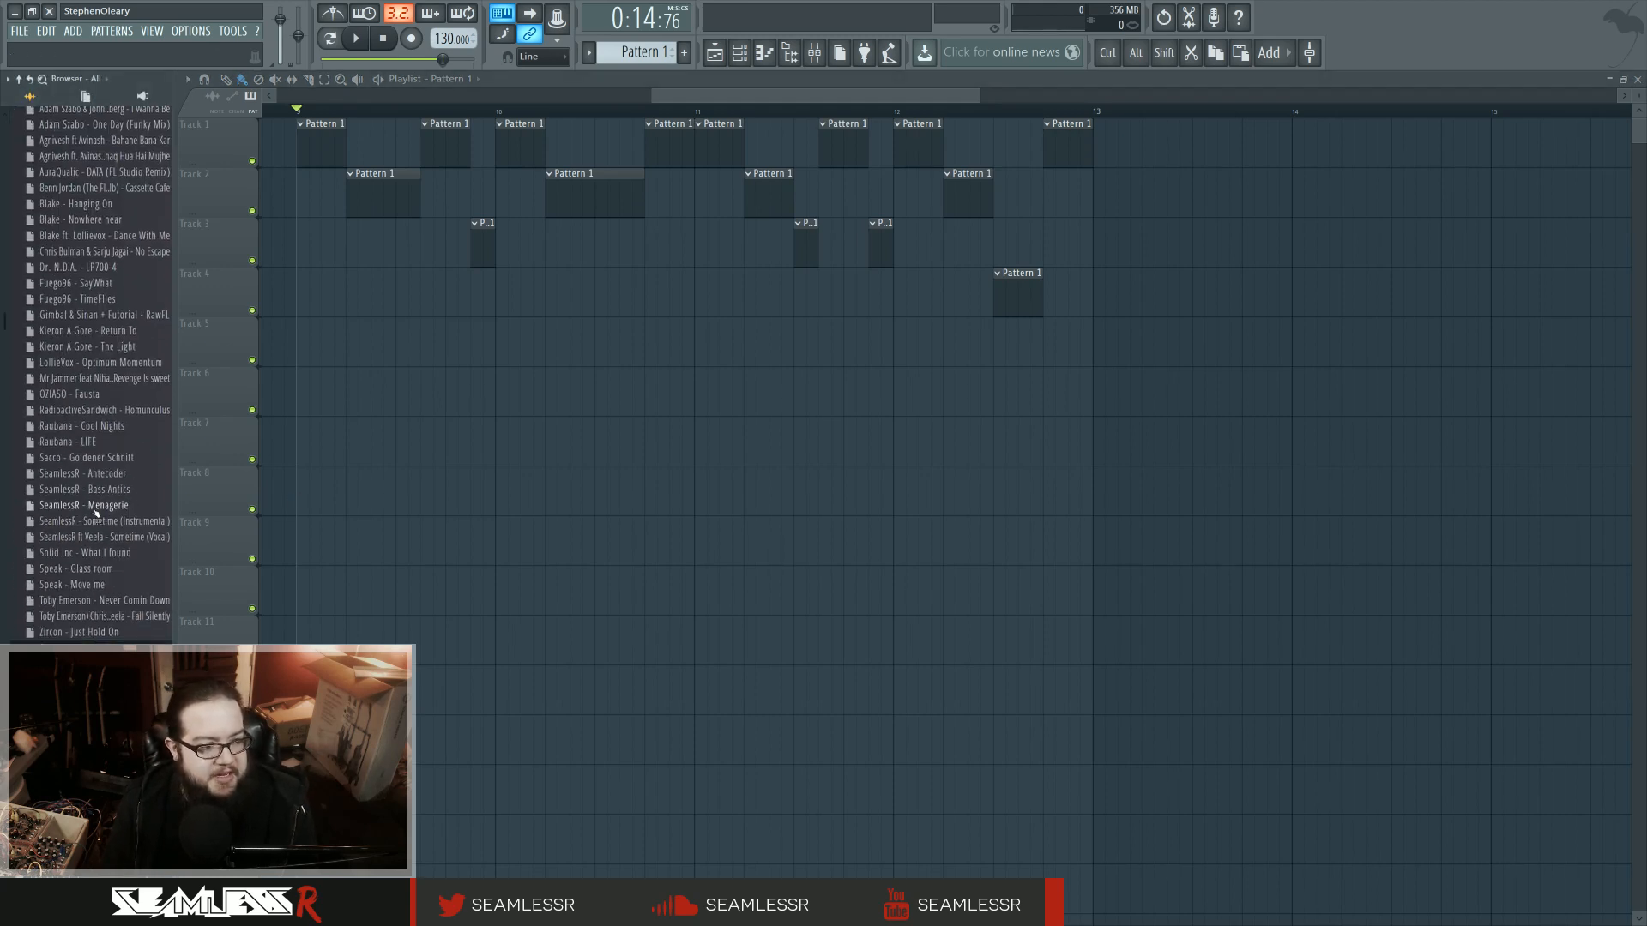
pyautogui.scroll(4, 107, 525)
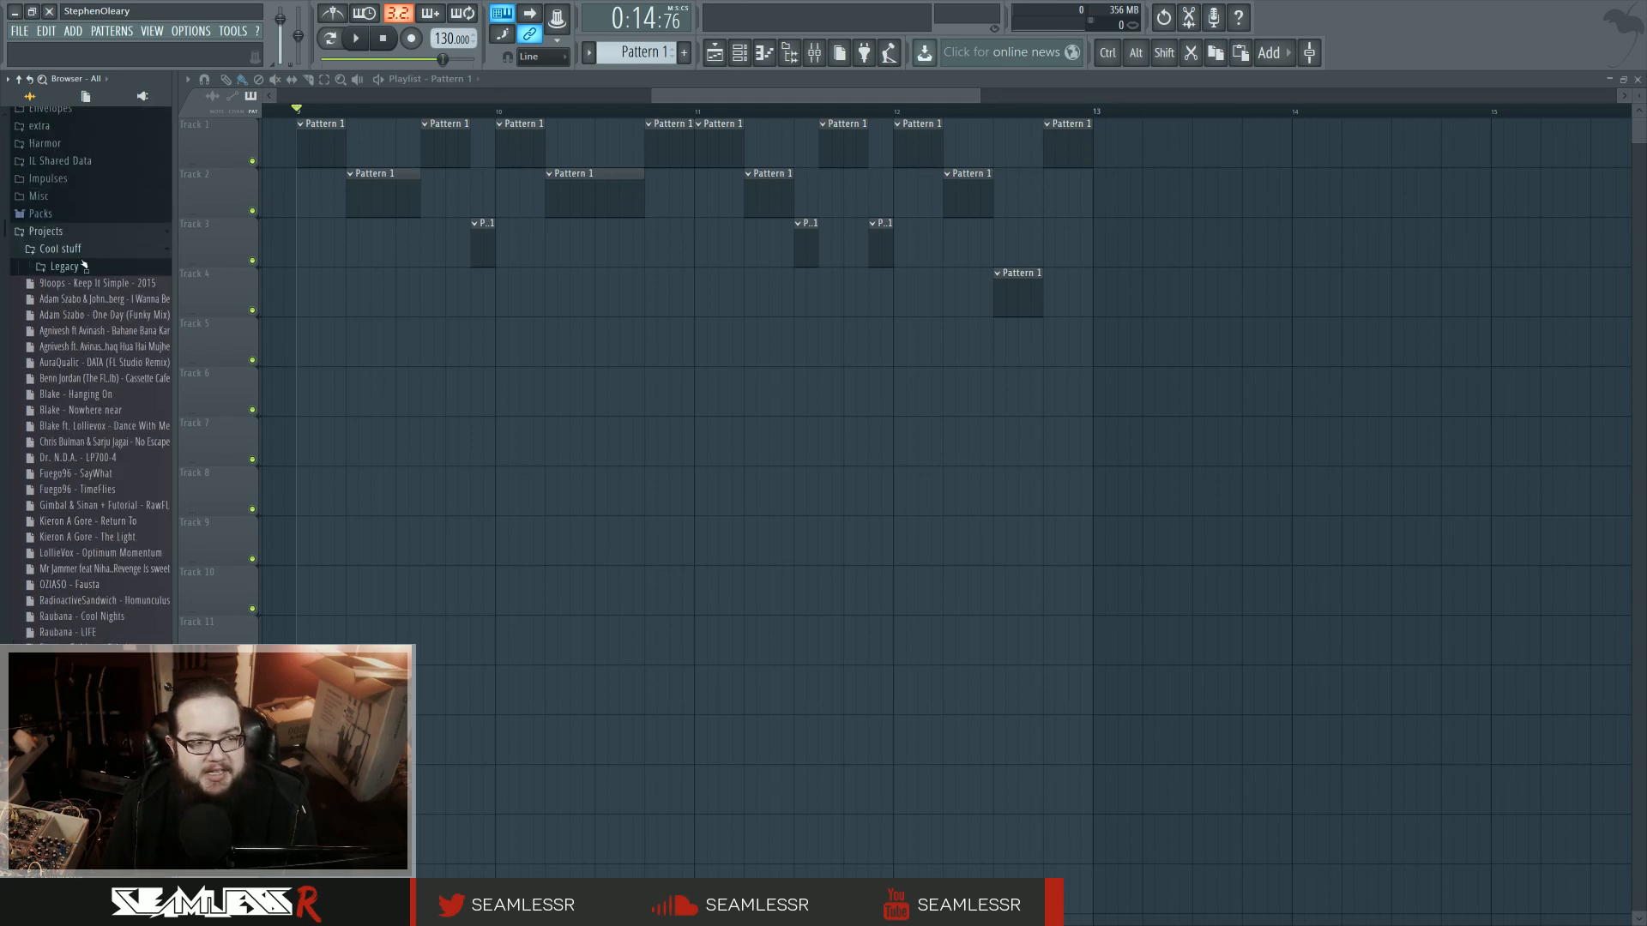
pyautogui.click(94, 233)
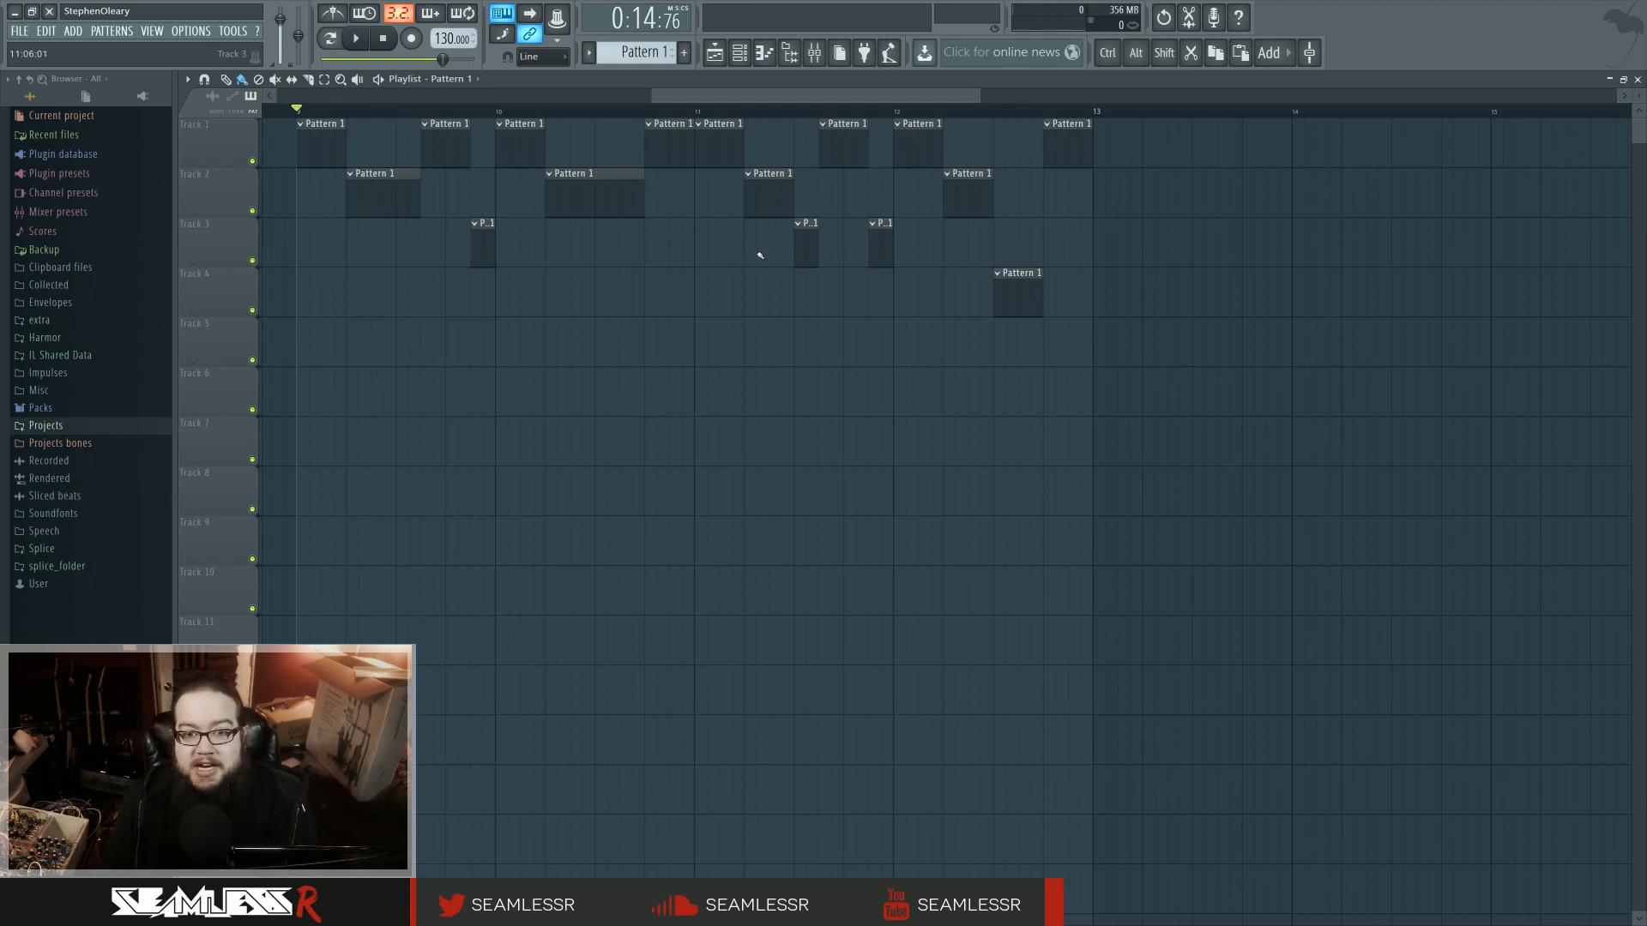
# - Try splitting the bar 11 Track 2 clip into one-step clips cascading down Tracks 4 to 6, and restore it to four steps
pyautogui.moveTo(791, 199); pyautogui.dragTo(755, 199)
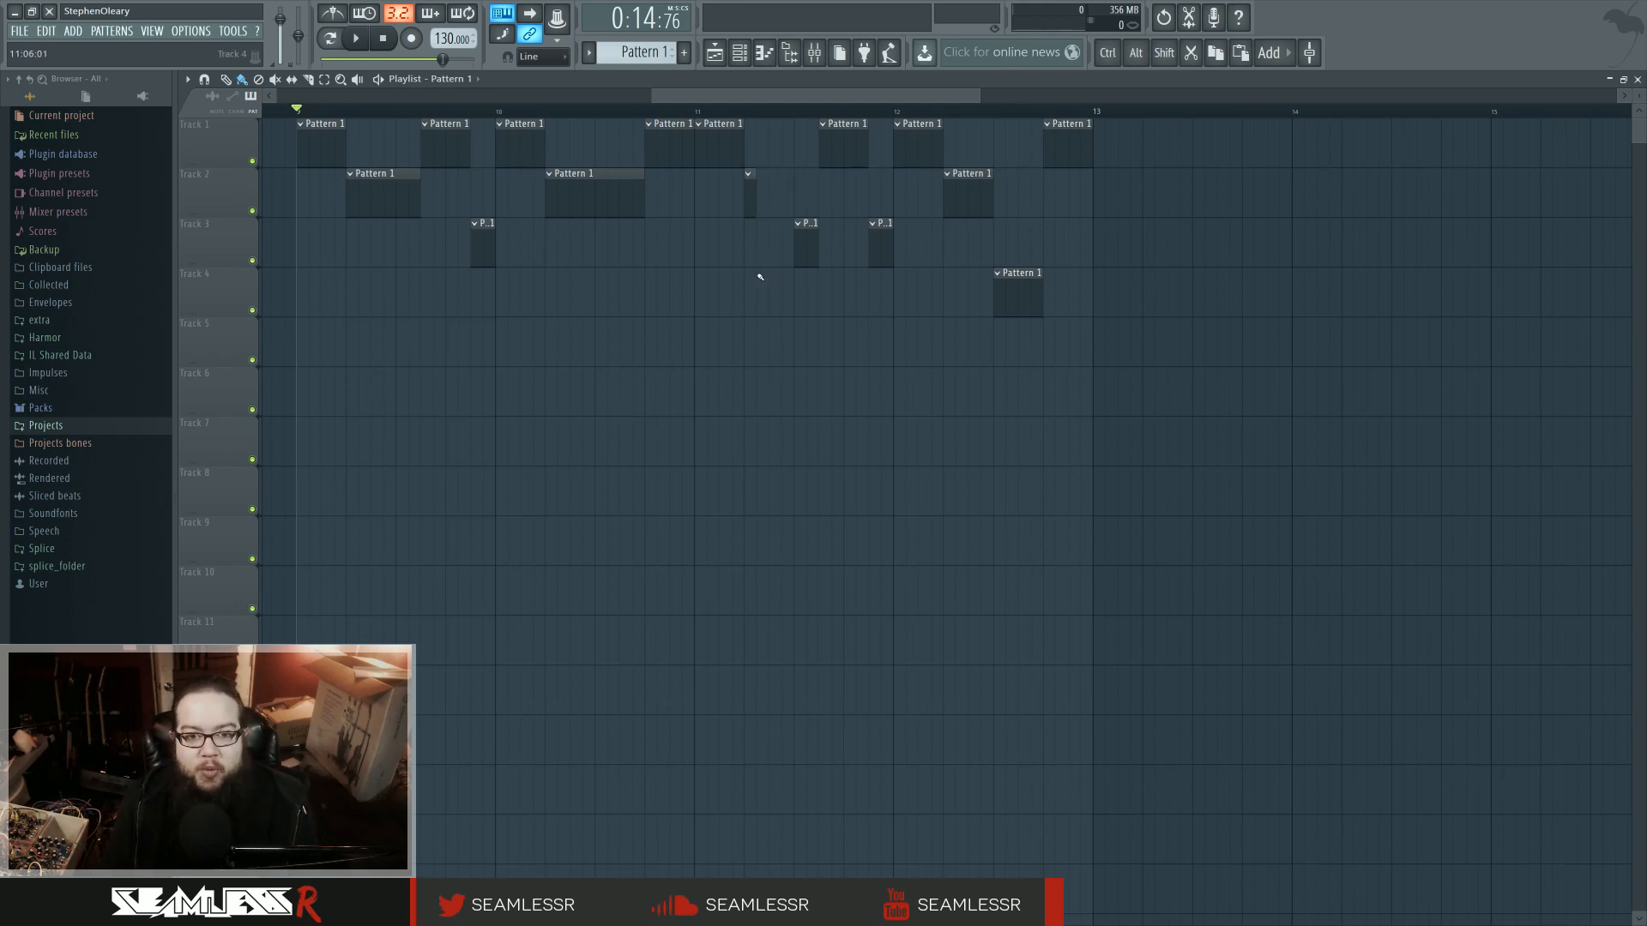
pyautogui.moveTo(757, 275); pyautogui.dragTo(784, 411)
pyautogui.rightClick(762, 300)
pyautogui.rightClick(775, 343)
pyautogui.rightClick(787, 395)
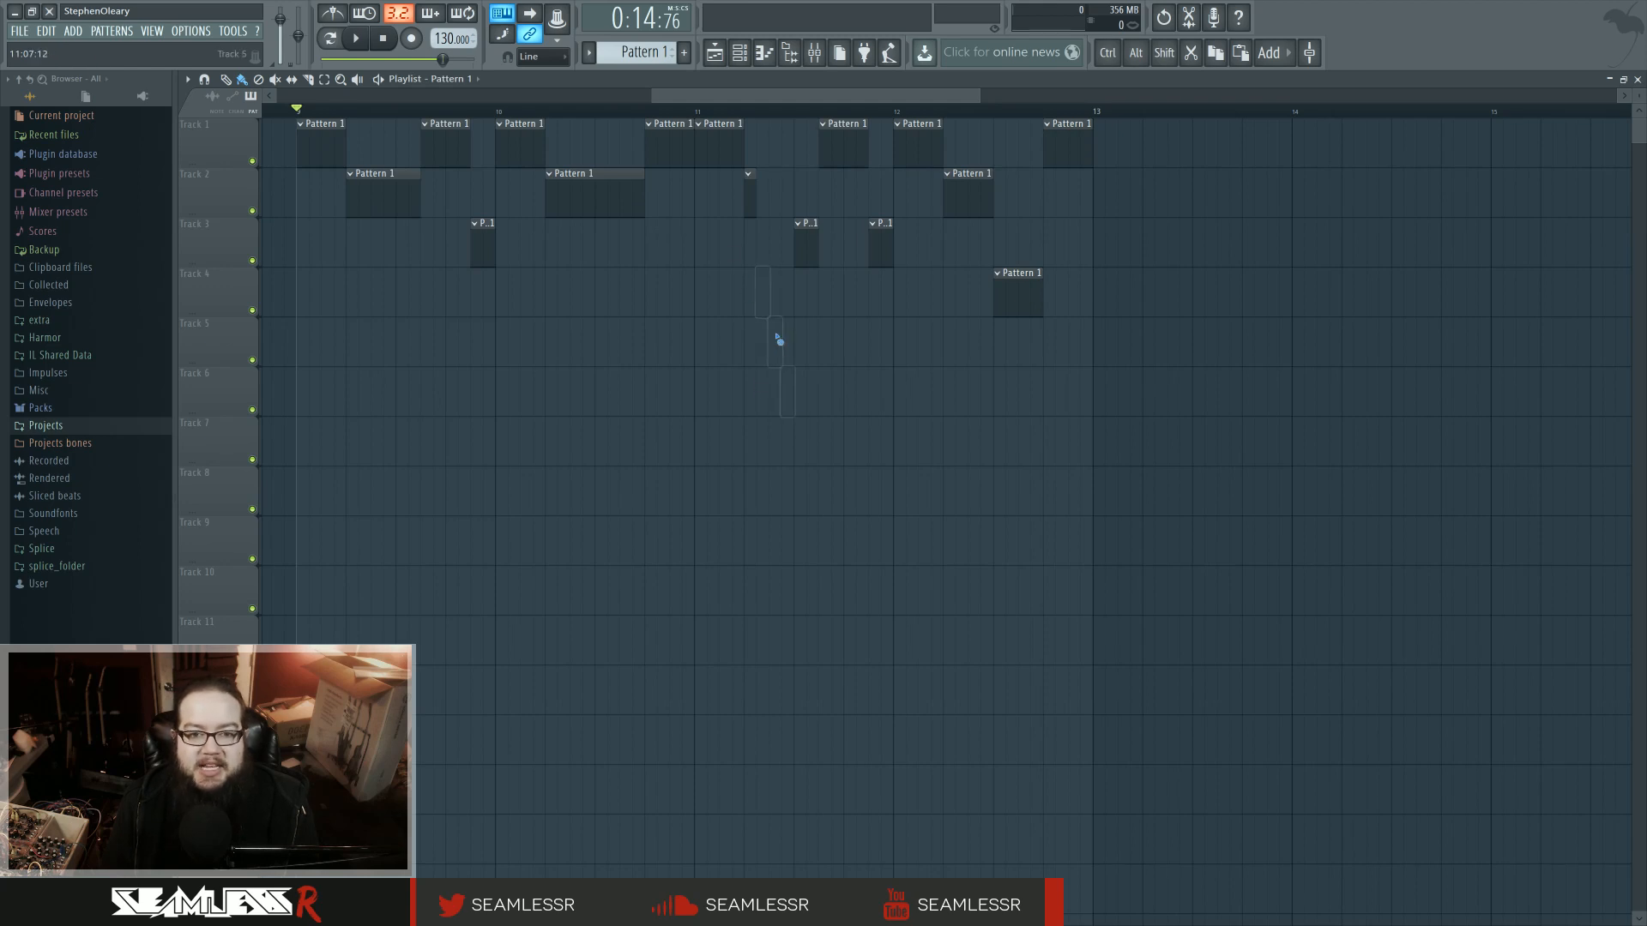
pyautogui.moveTo(756, 199); pyautogui.dragTo(790, 216)
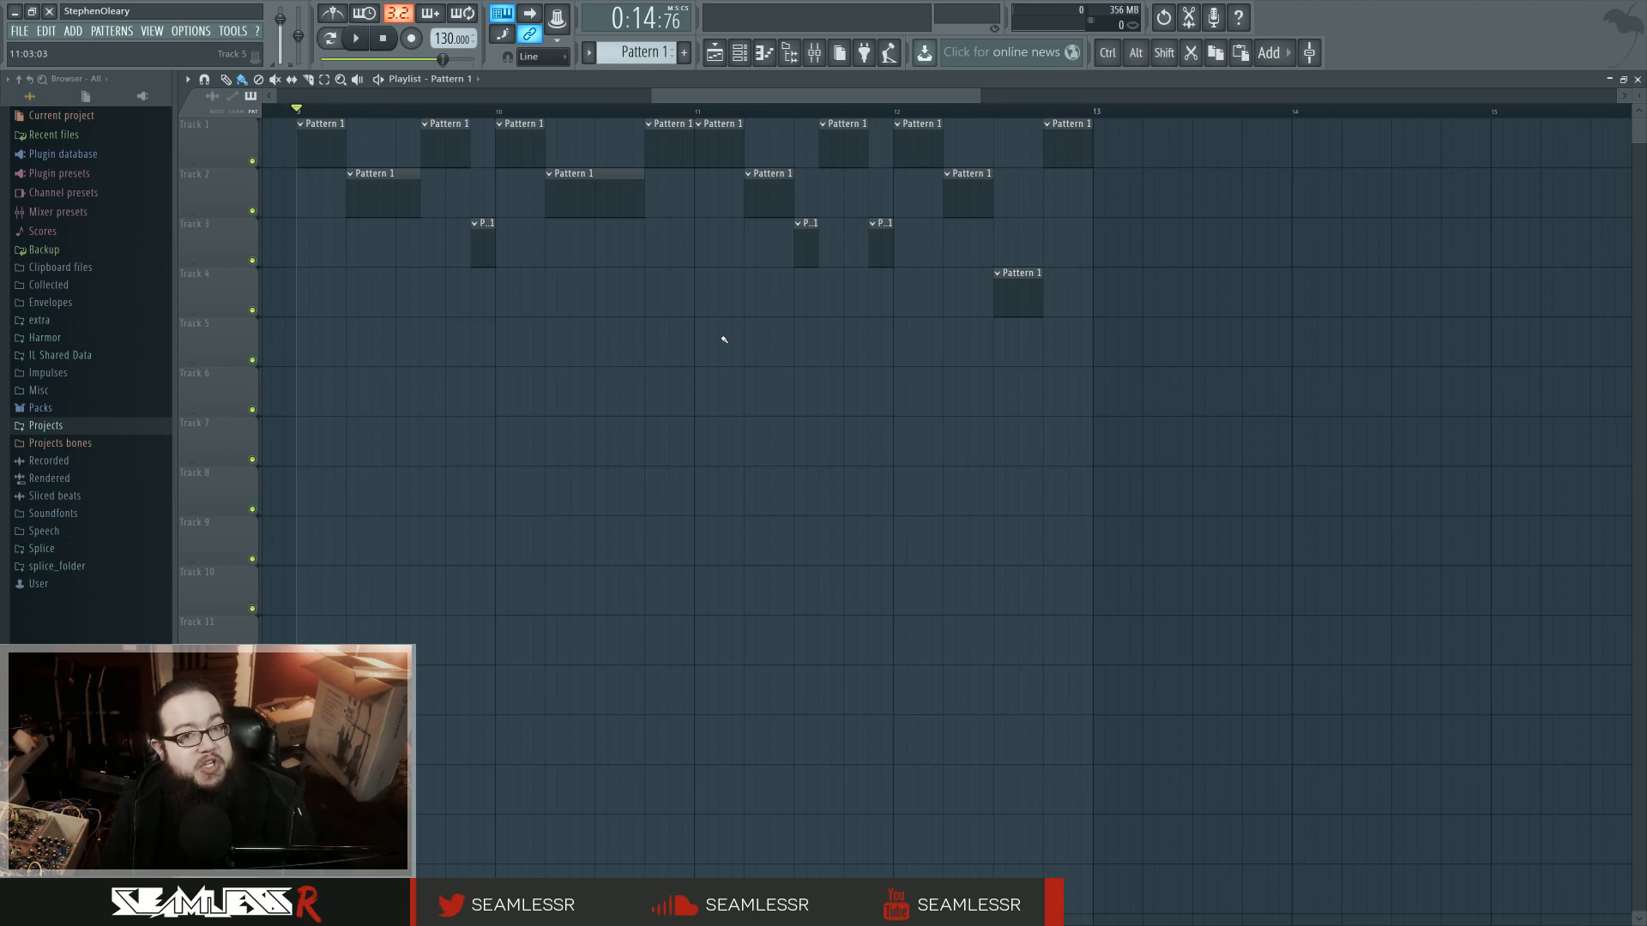
# - Duplicate the four-bar phrase on Tracks 1 to 4 into bars 13 to 16, and clear the selection
pyautogui.hscroll(-2, 736, 341)
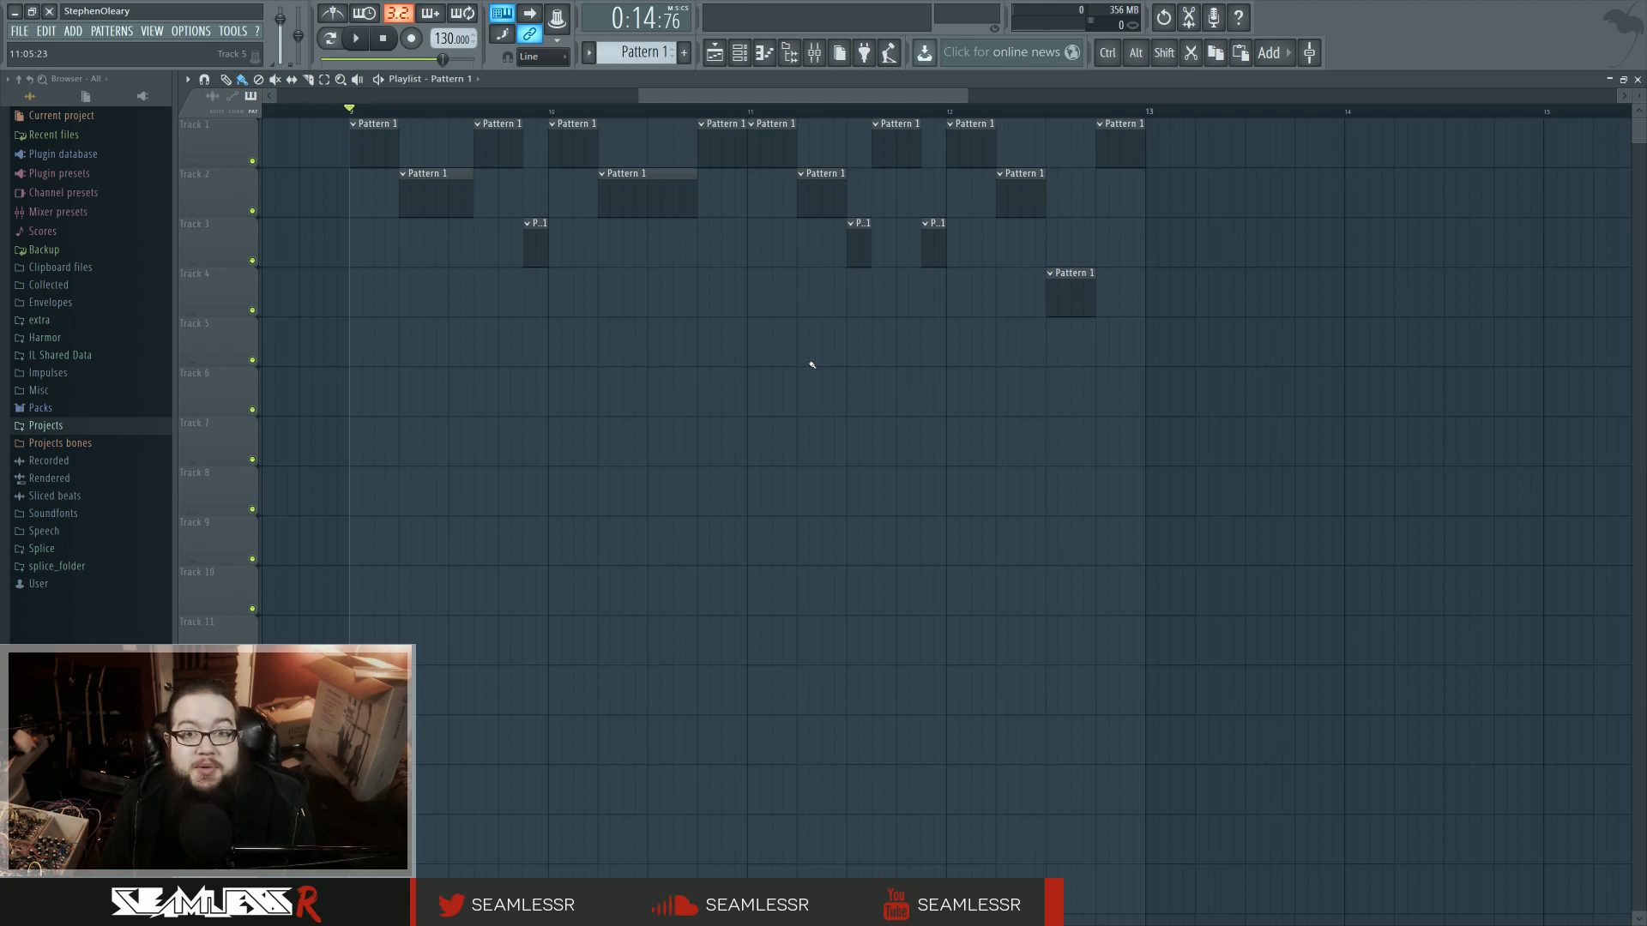
pyautogui.scroll(-4, 812, 364)
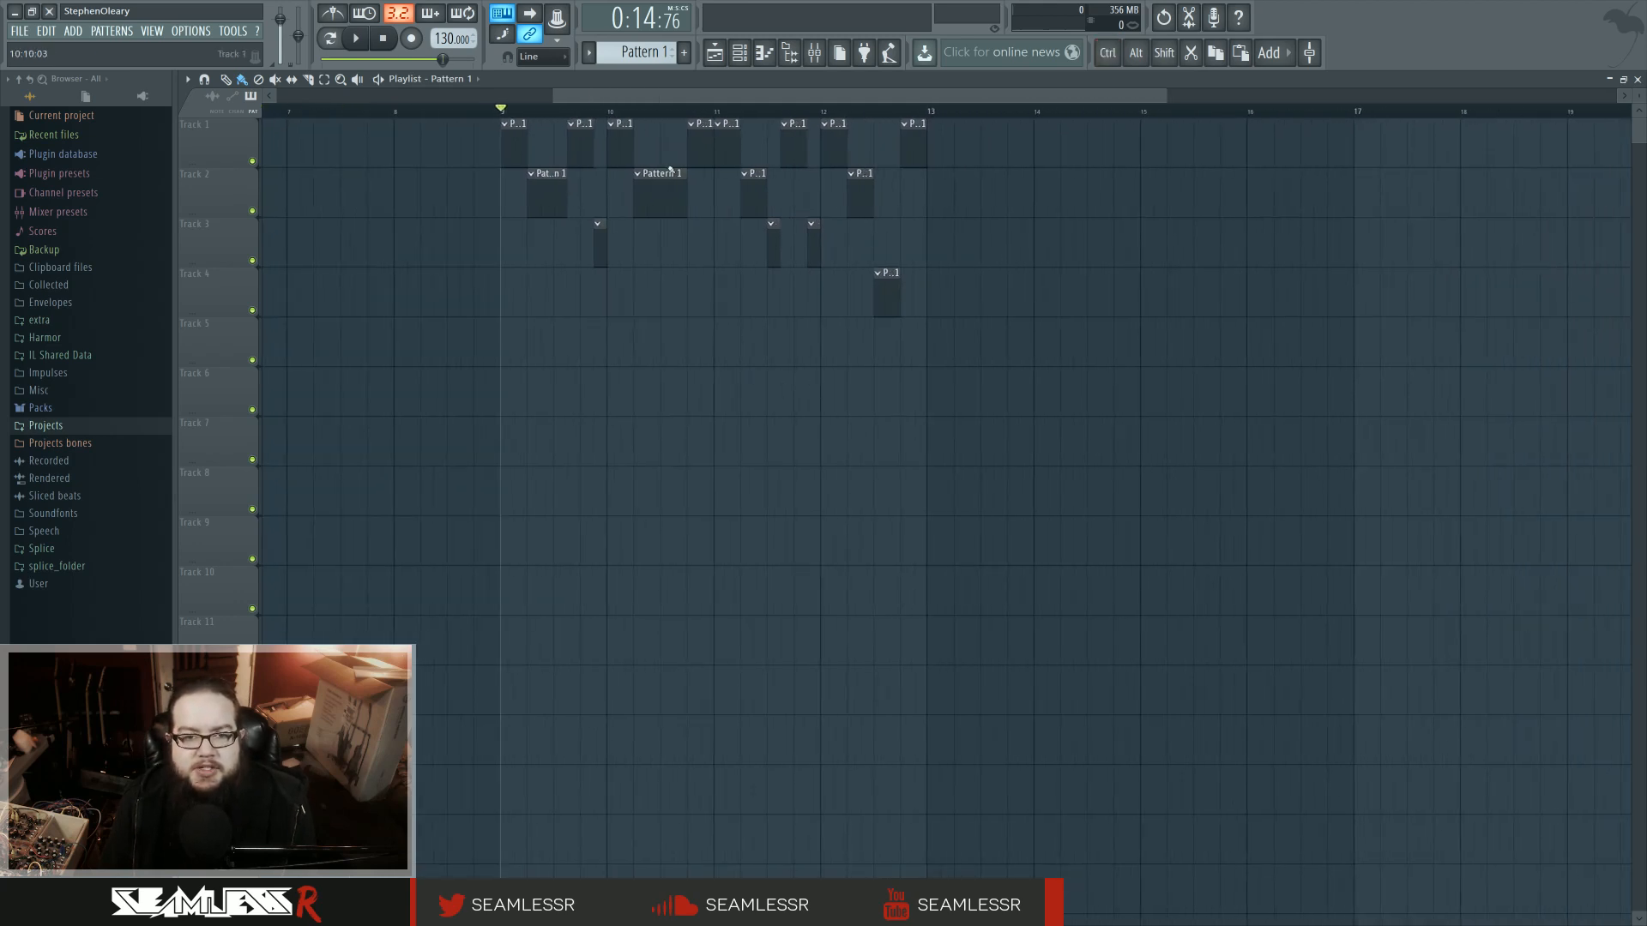
pyautogui.moveTo(494, 120); pyautogui.dragTo(981, 322)
pyautogui.hotkey('ctrl', 'b')
pyautogui.hotkey('ctrl', 'd')
pyautogui.scroll(-2, 828, 311)
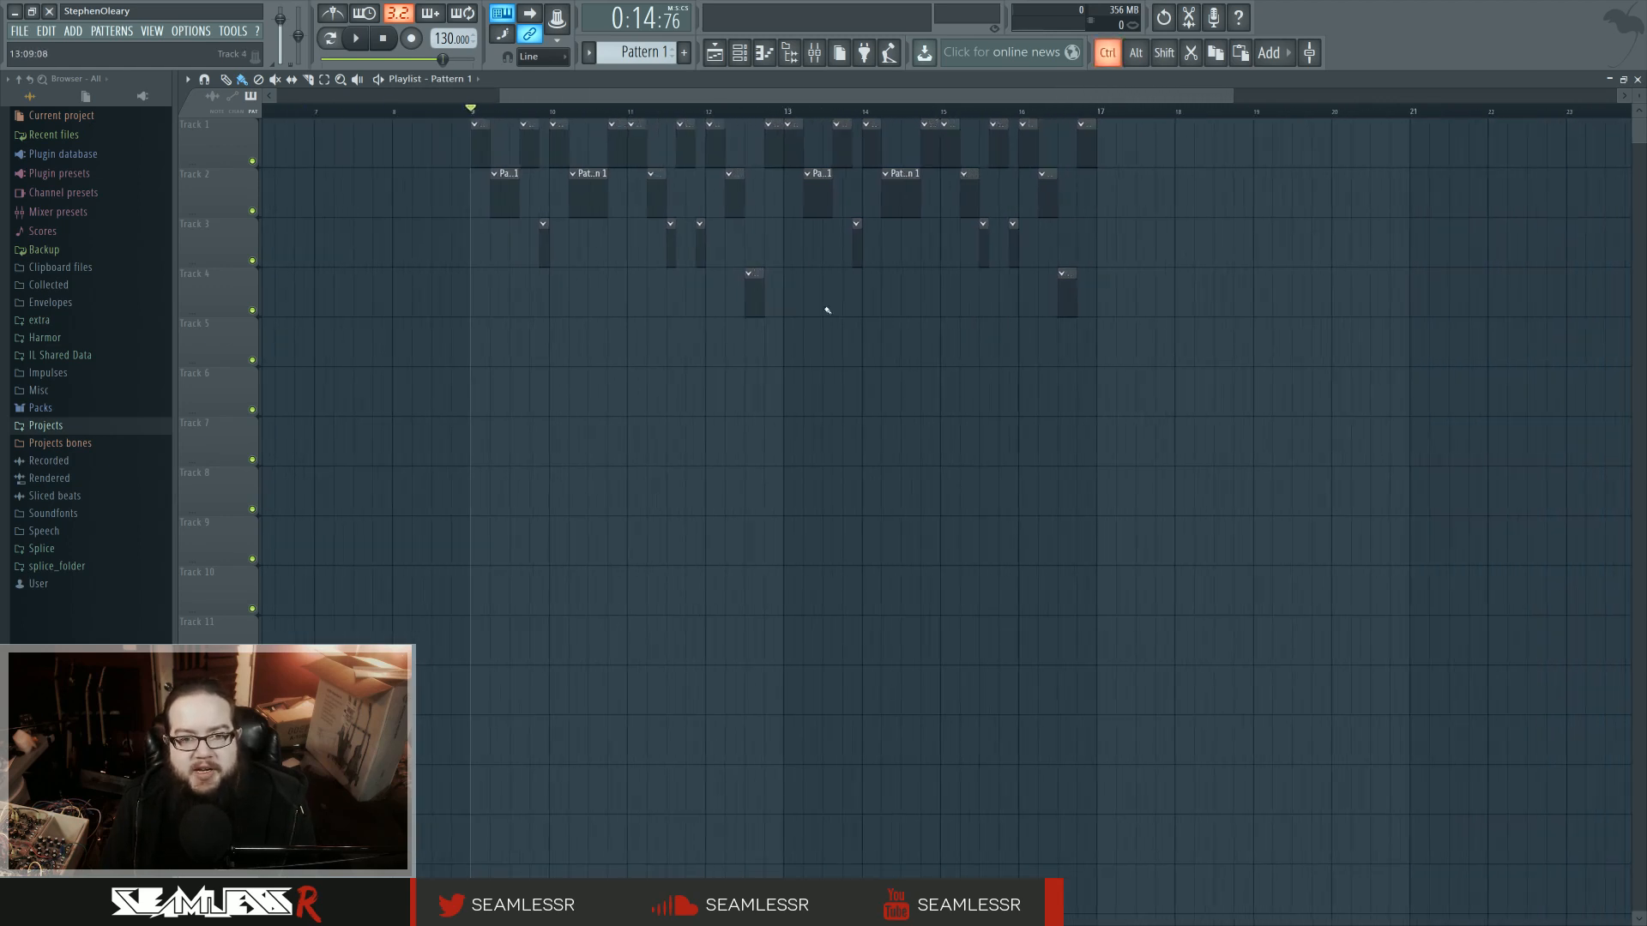
# - Duplicate the entire eight-bar arrangement into bars 17 to 24, and clear the selection
pyautogui.hotkey('ctrl', 'a')
pyautogui.hotkey('ctrl', 'b')
pyautogui.moveTo(1124, 404); pyautogui.dragTo(801, 404)
pyautogui.hotkey('ctrl', 'd')
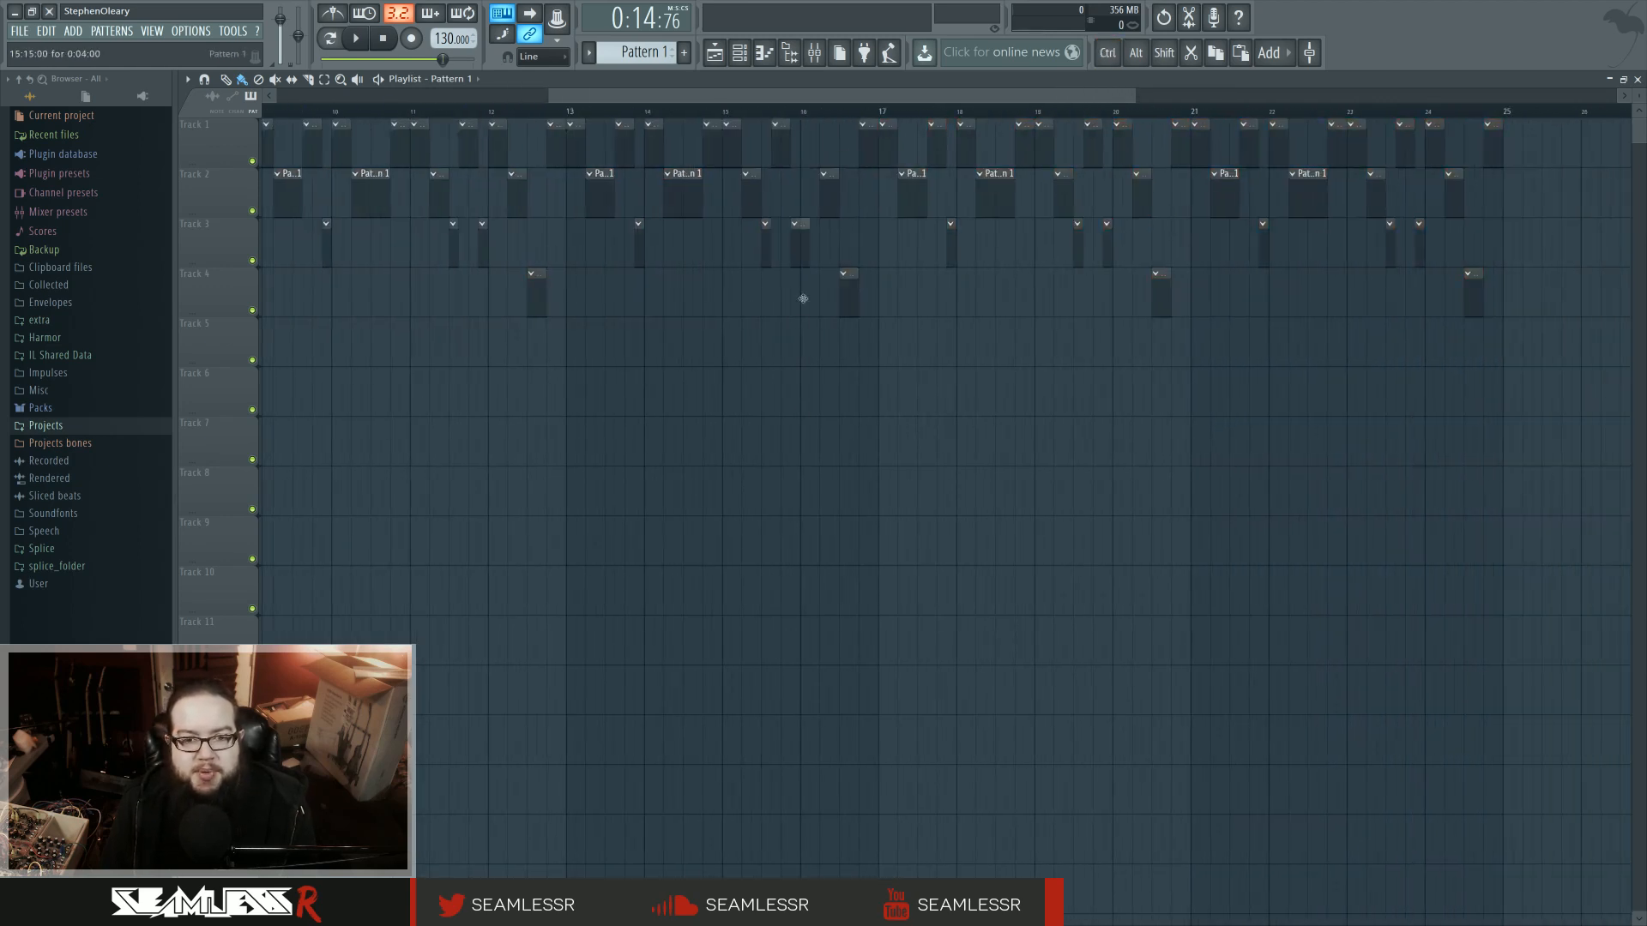
# - Move the first and last Track 1 clips of bar 16 down to Track 5
pyautogui.moveTo(803, 299); pyautogui.dragTo(809, 360)
pyautogui.moveTo(874, 144); pyautogui.dragTo(879, 337)
pyautogui.scroll(-2, 879, 337)
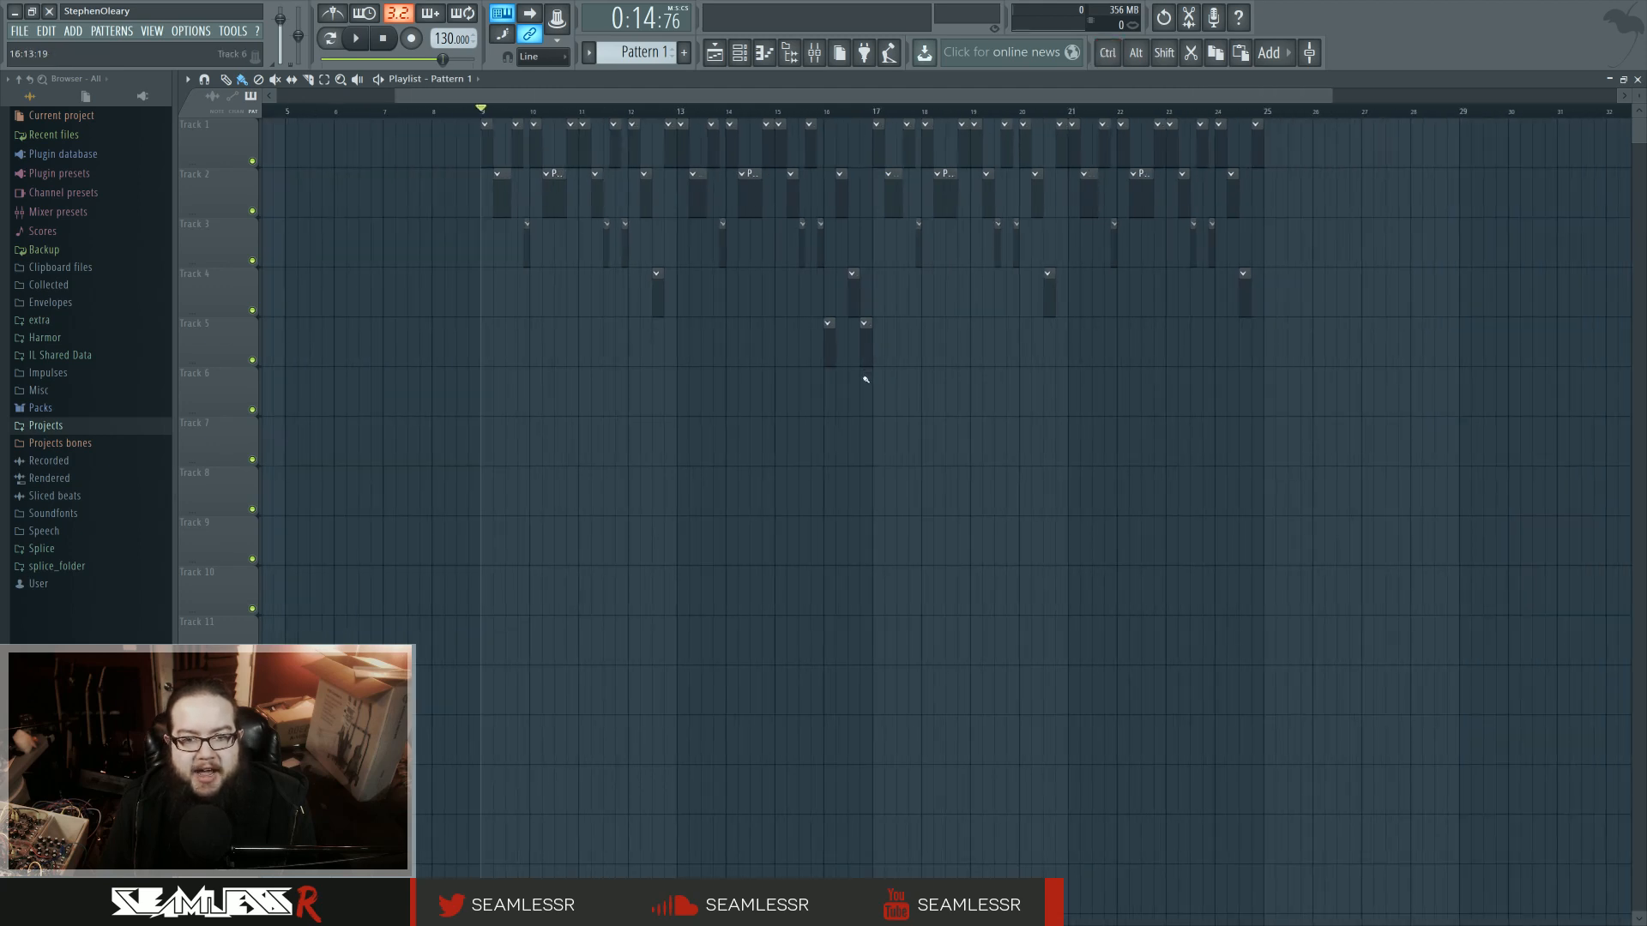
# - Move all four bar 24 clips down by one track, and add a one-bar clip on Track 3 at bar 25
pyautogui.moveTo(1217, 141); pyautogui.dragTo(1309, 343)
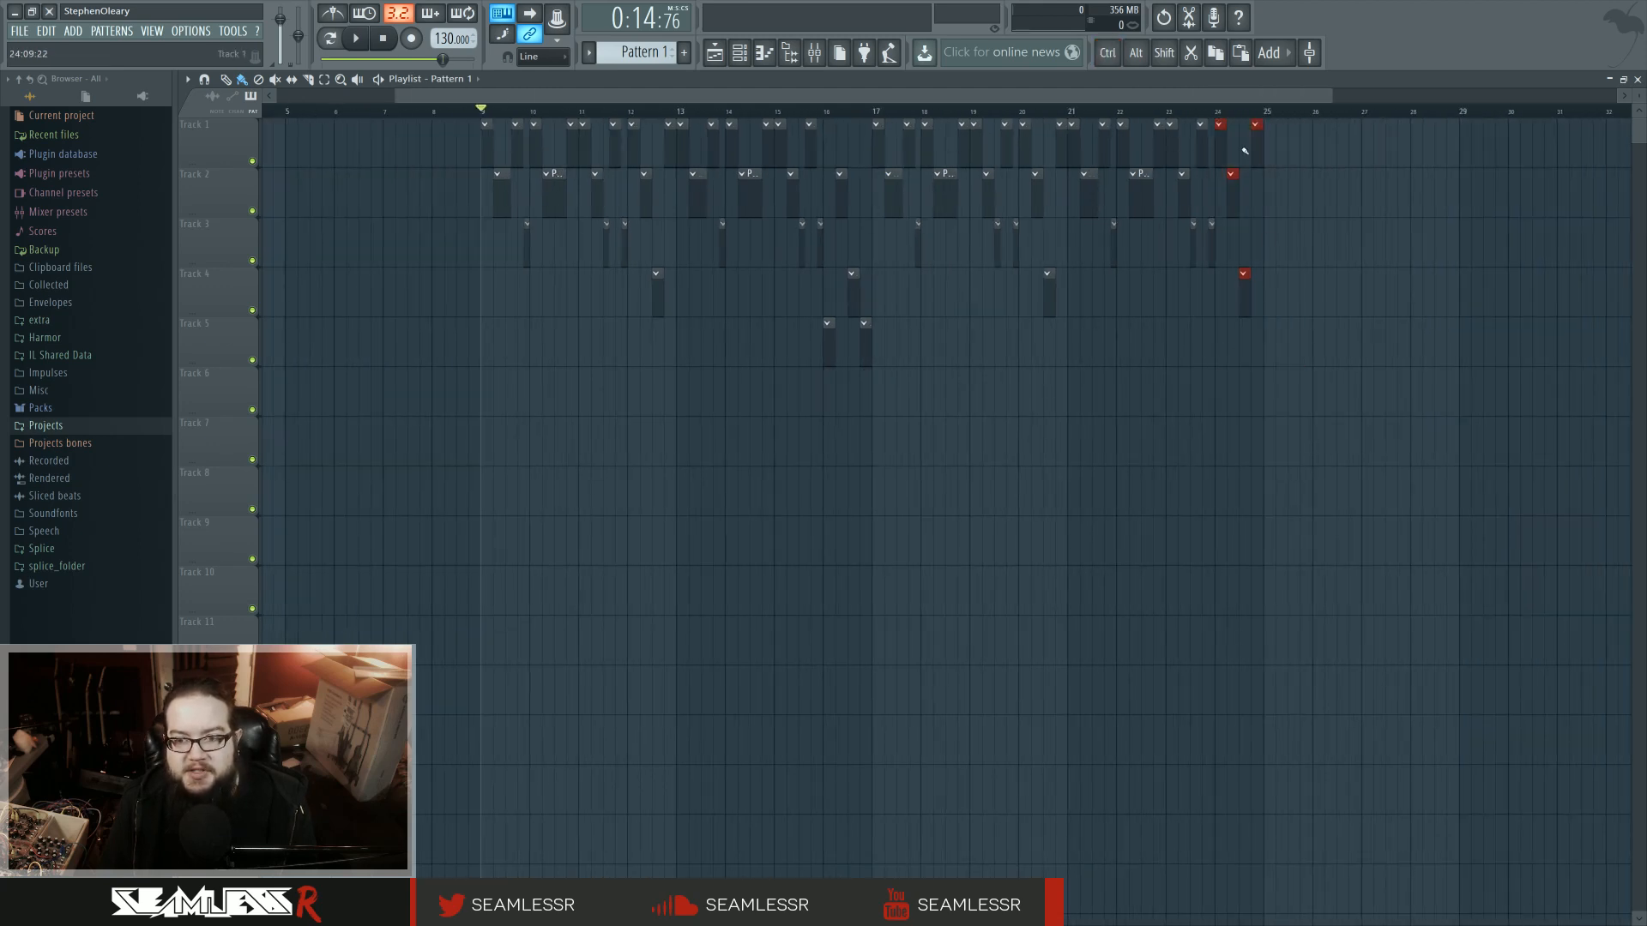
pyautogui.moveTo(1225, 144); pyautogui.dragTo(1223, 201)
pyautogui.click(1264, 254)
pyautogui.moveTo(1266, 256); pyautogui.dragTo(1310, 271)
# - Add a long pattern clip on Track 4 starting at bar 26 and stretch it to about 20 bars
pyautogui.scroll(-3, 1115, 361)
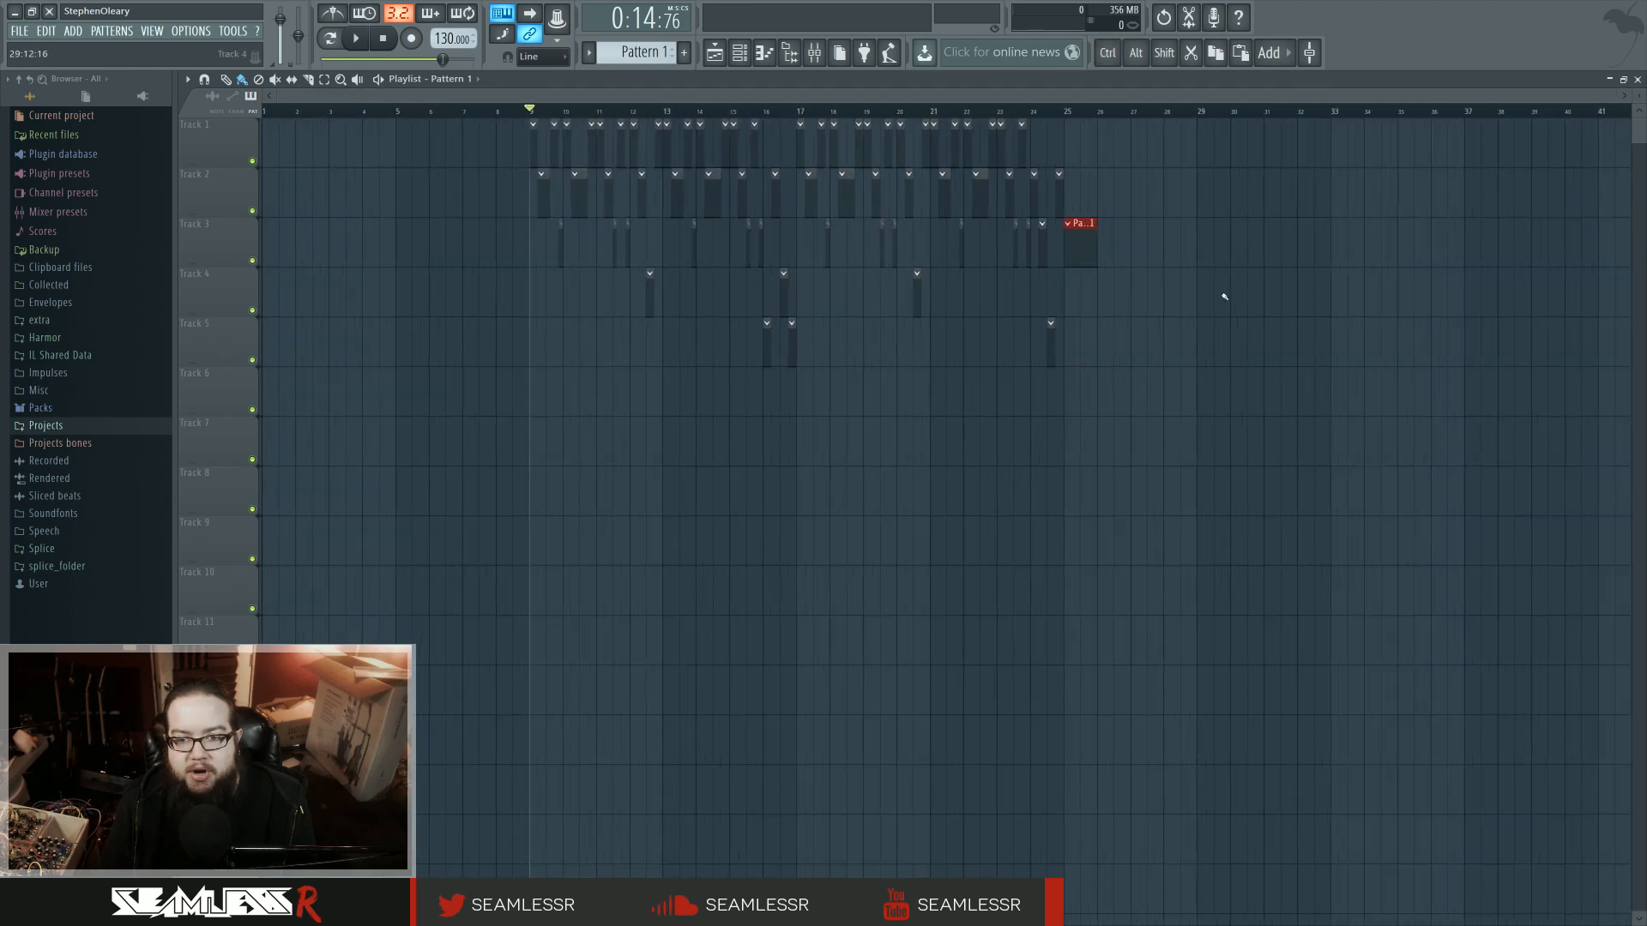
pyautogui.click(944, 288)
pyautogui.moveTo(948, 291); pyautogui.dragTo(1602, 288)
pyautogui.click(1603, 289)
pyautogui.rightClick(1603, 288)
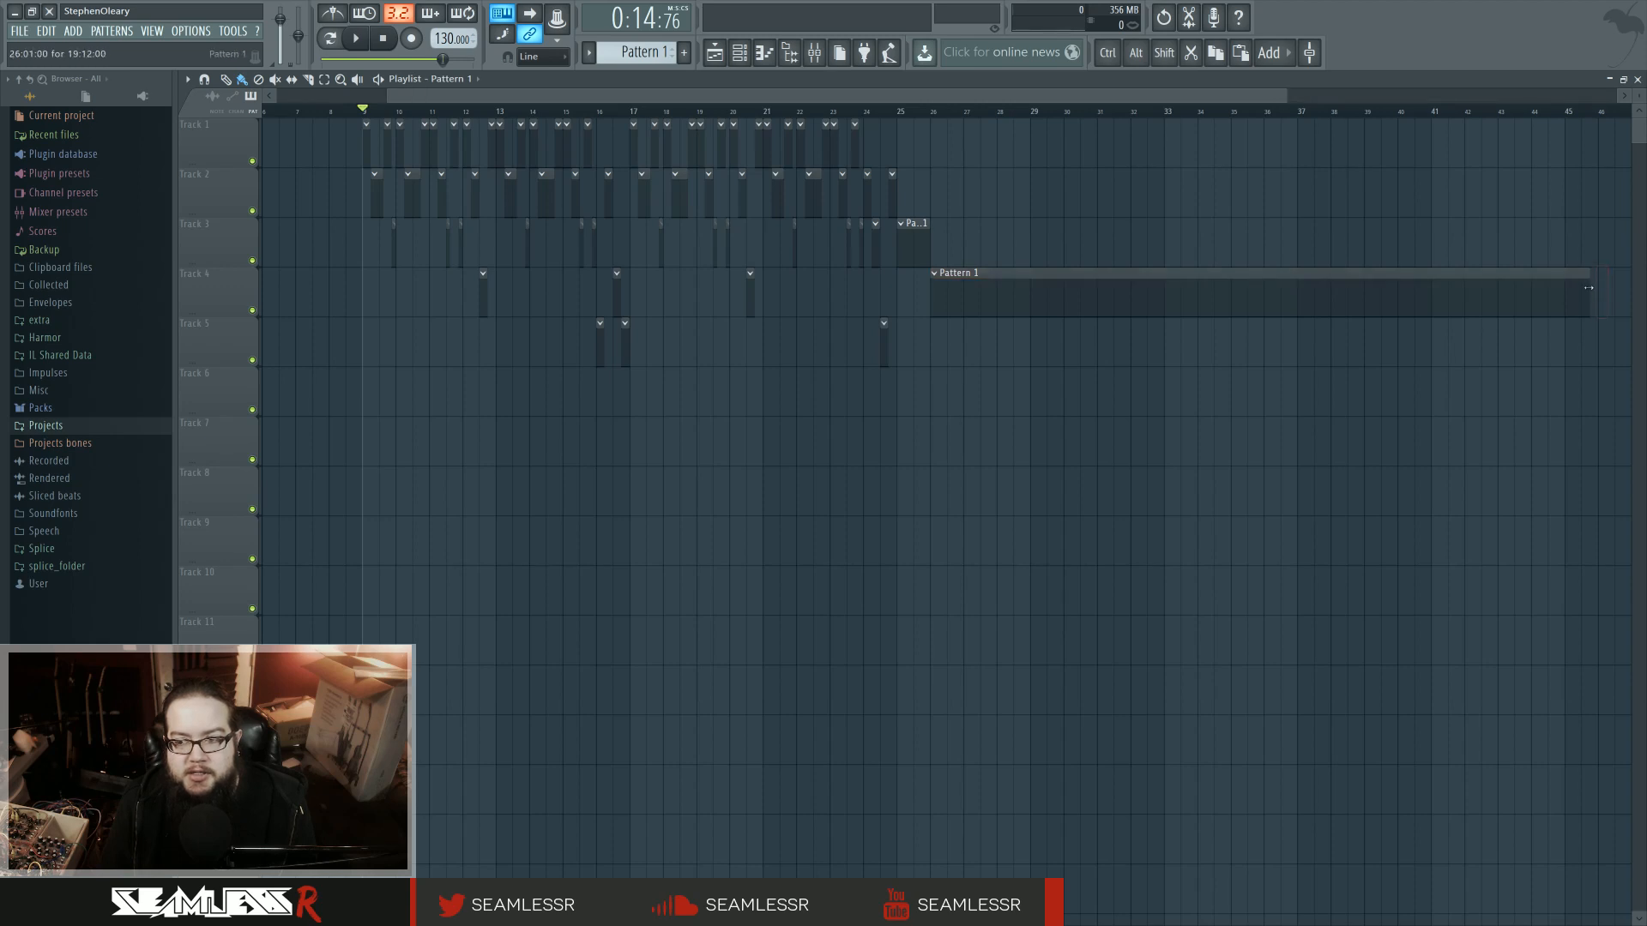
pyautogui.scroll(2, 1596, 289)
pyautogui.moveTo(1593, 290)
pyautogui.mouseDown()
pyautogui.moveTo(1569, 291)
pyautogui.moveTo(1598, 291)
pyautogui.mouseUp()
pyautogui.scroll(-3, 1029, 435)
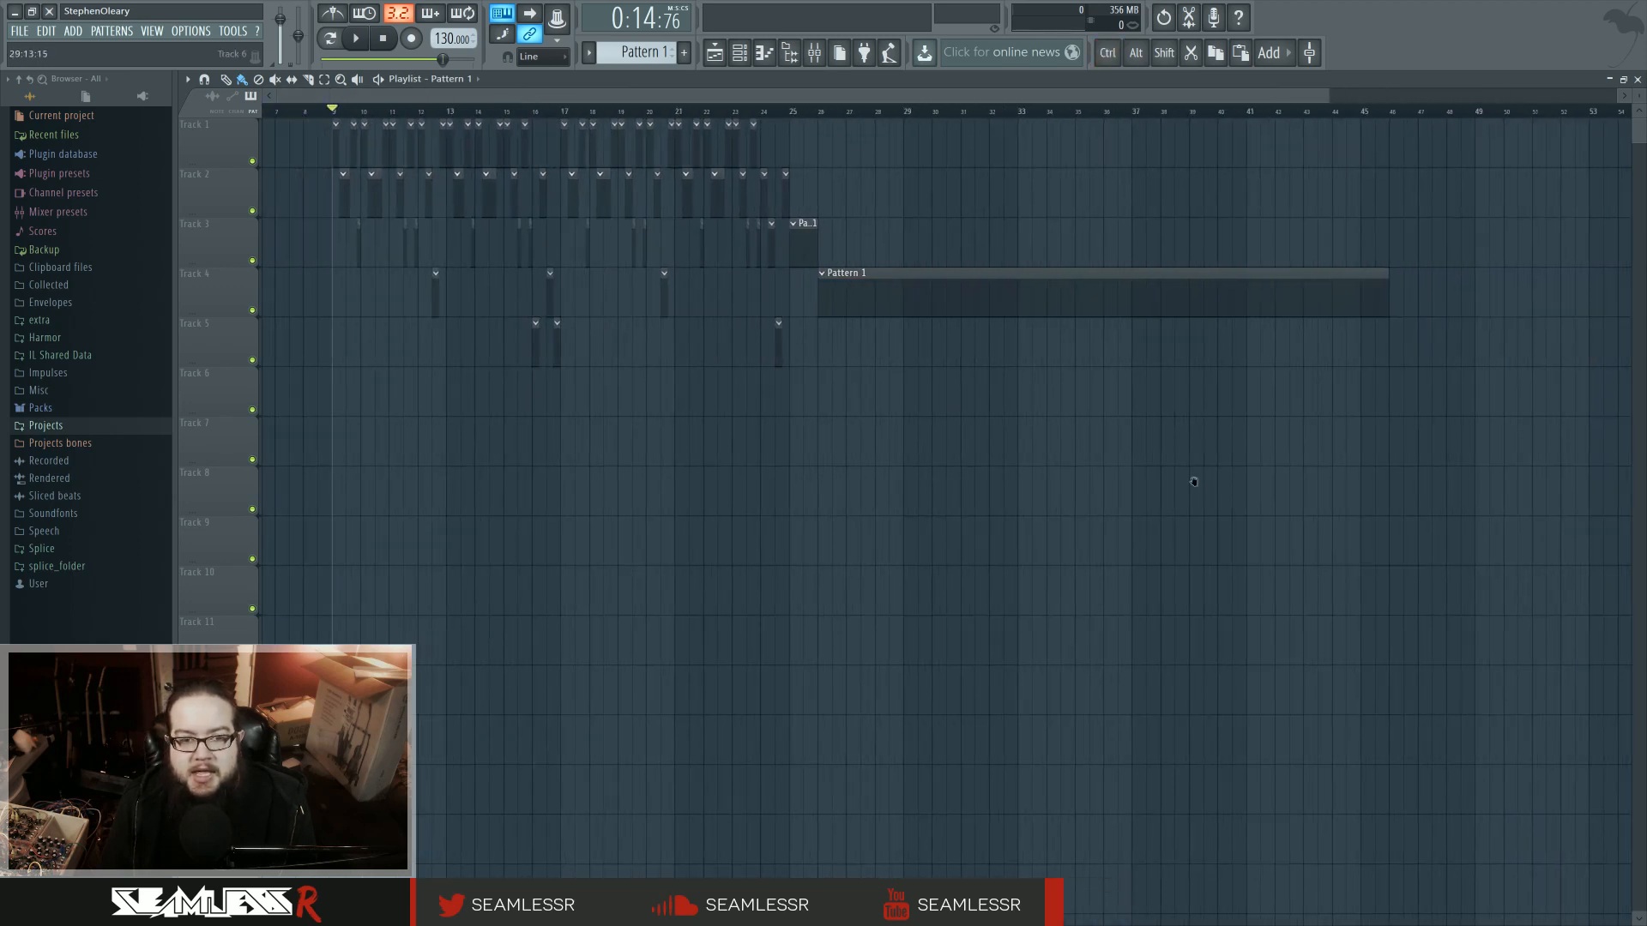
# - Fill the last four steps of bar 17 with the Track 3 clip, shorten the preceding Track 1 clip to two steps, and clear the time selection
pyautogui.scroll(2, 815, 438)
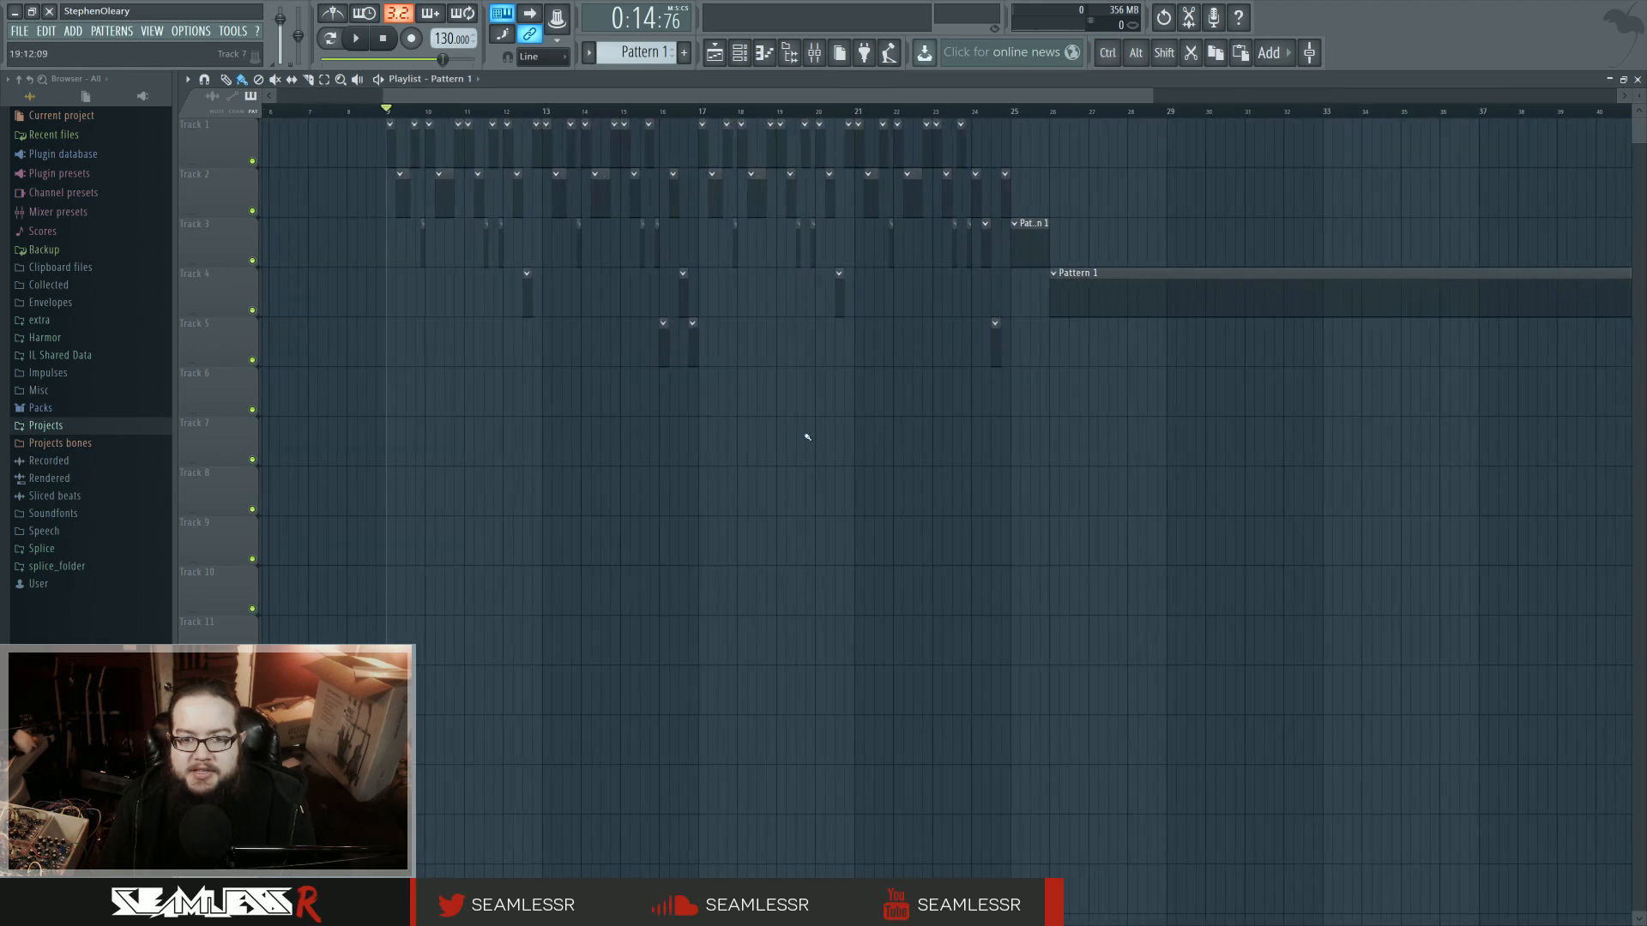
pyautogui.scroll(3, 806, 439)
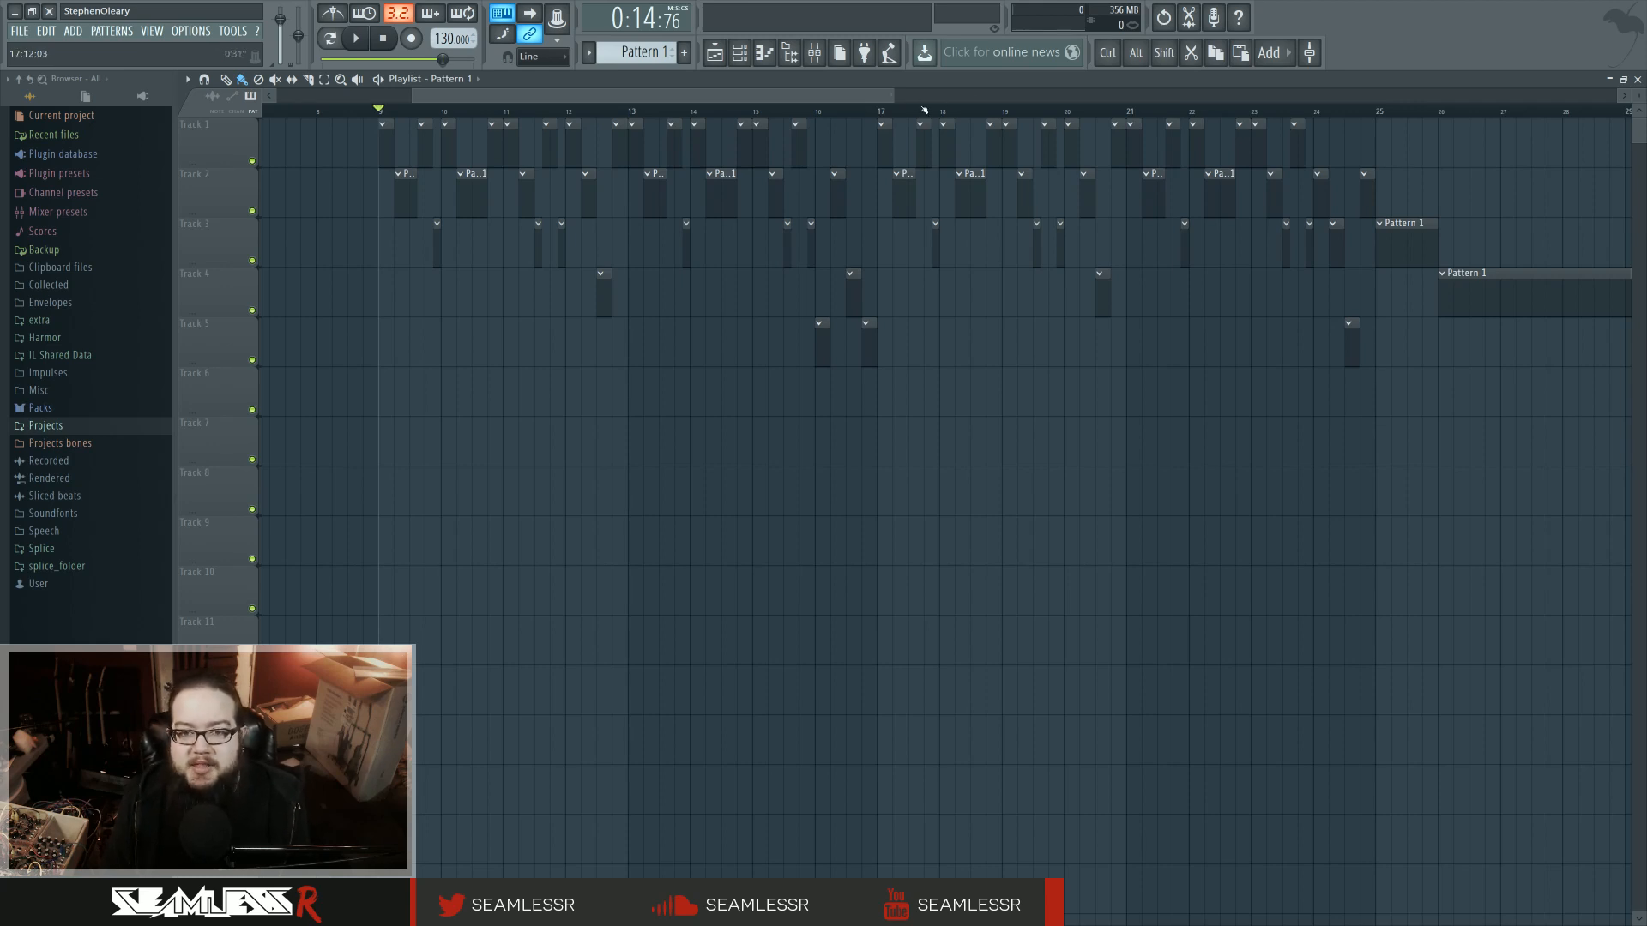
pyautogui.moveTo(924, 109); pyautogui.dragTo(897, 249)
pyautogui.scroll(3, 967, 265)
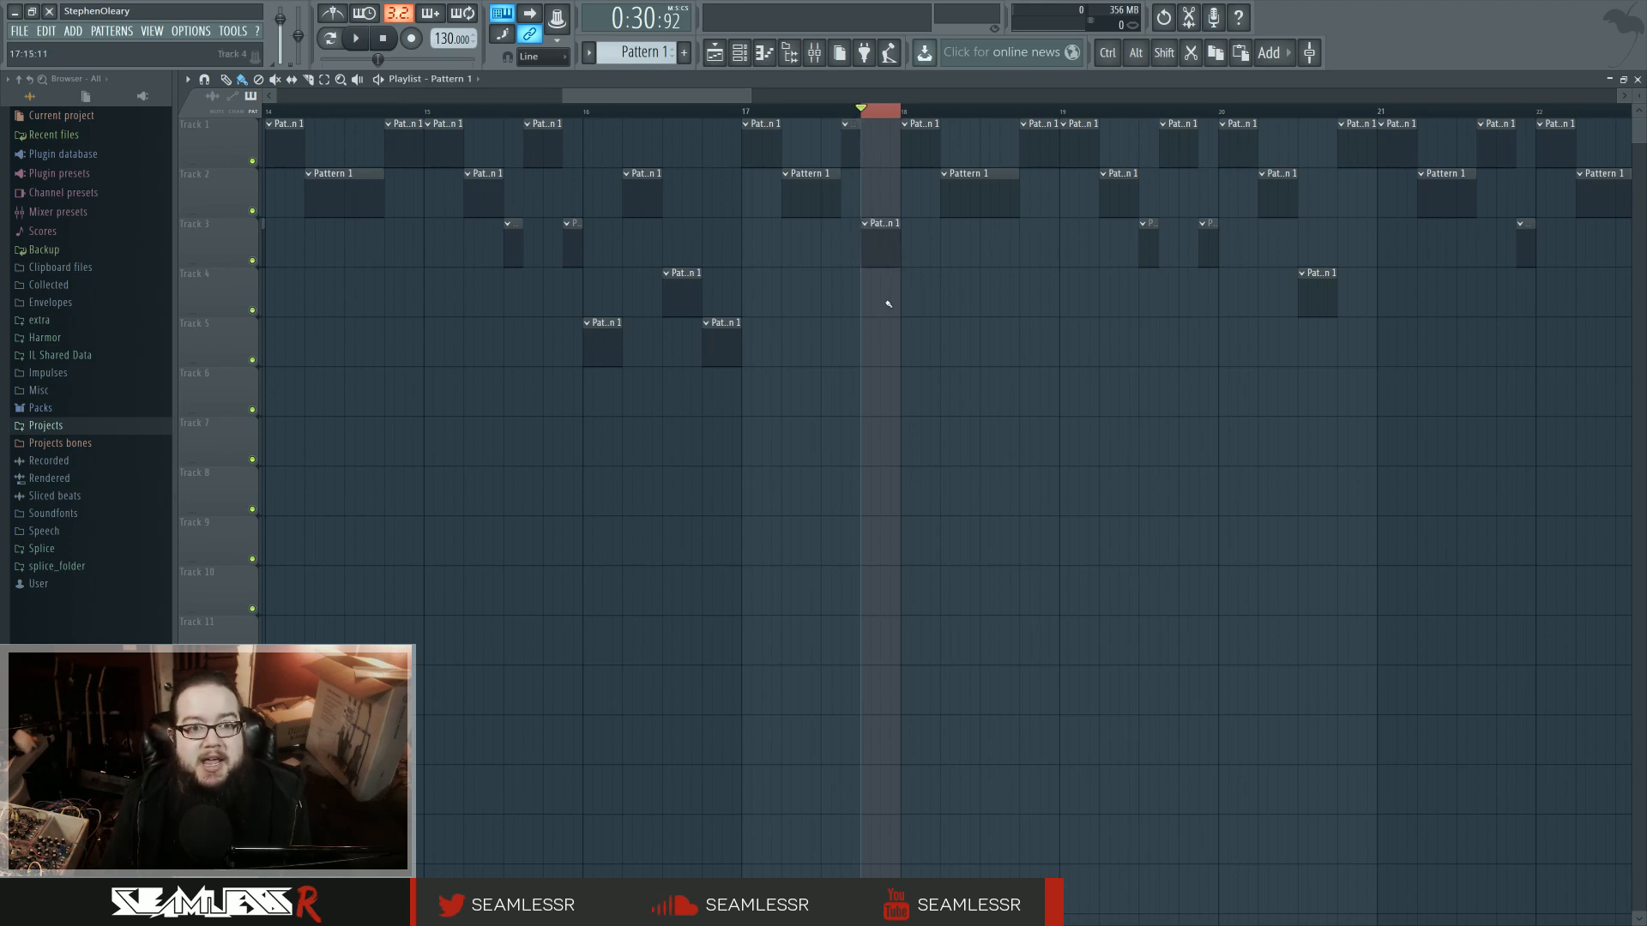
pyautogui.scroll(-3, 889, 304)
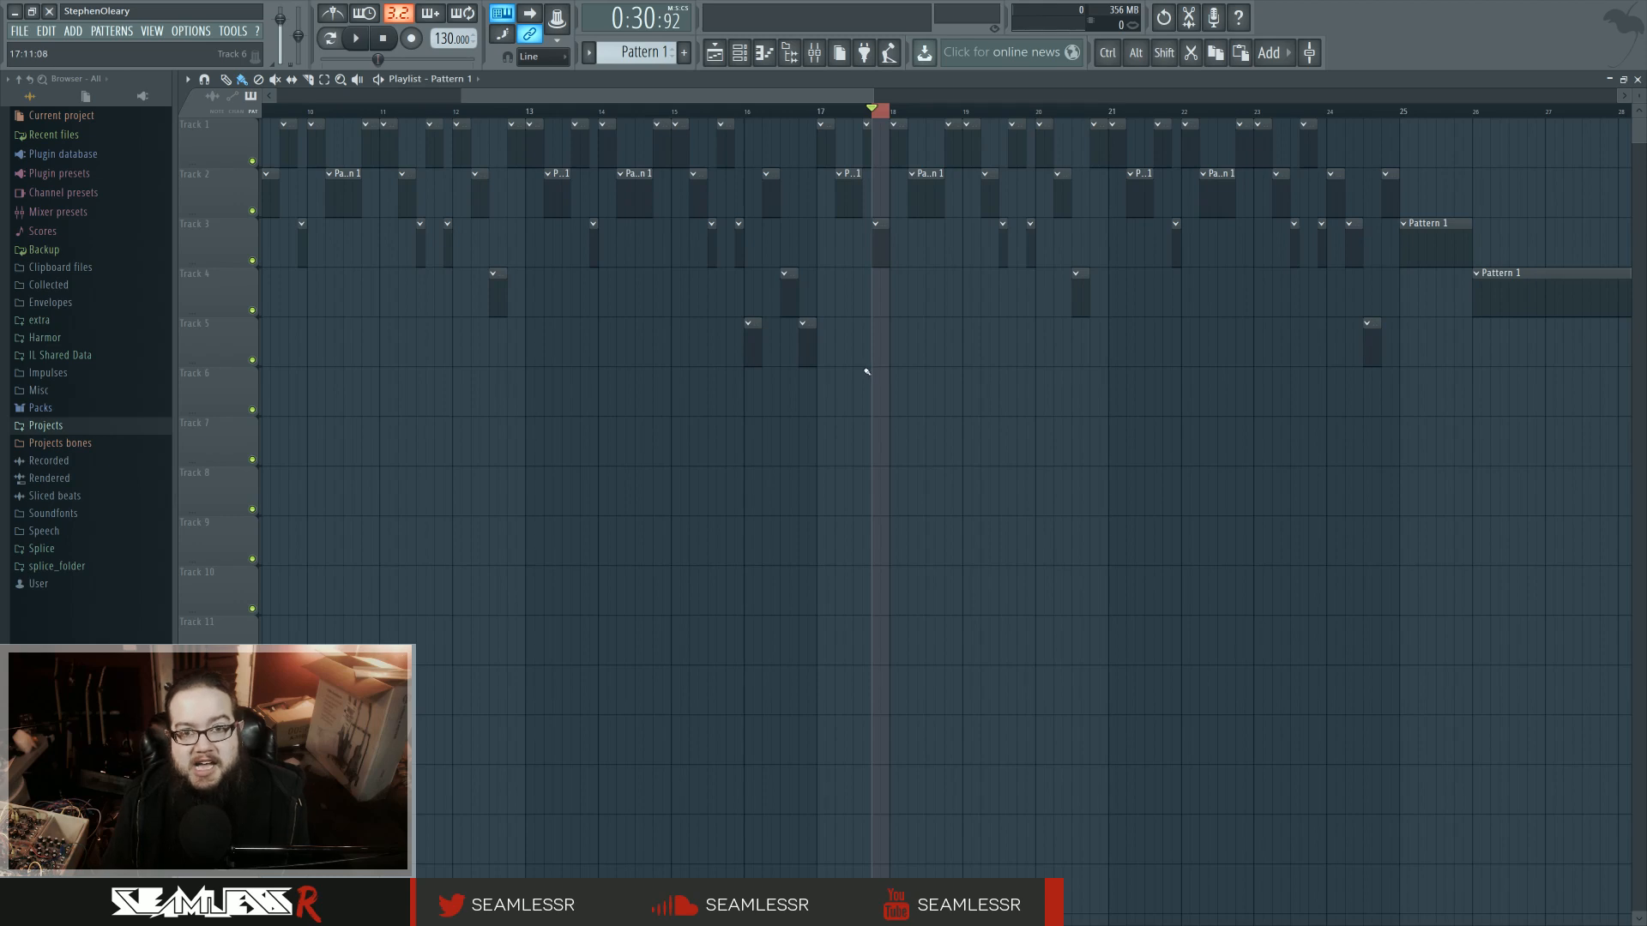
pyautogui.moveTo(866, 372); pyautogui.dragTo(945, 396)
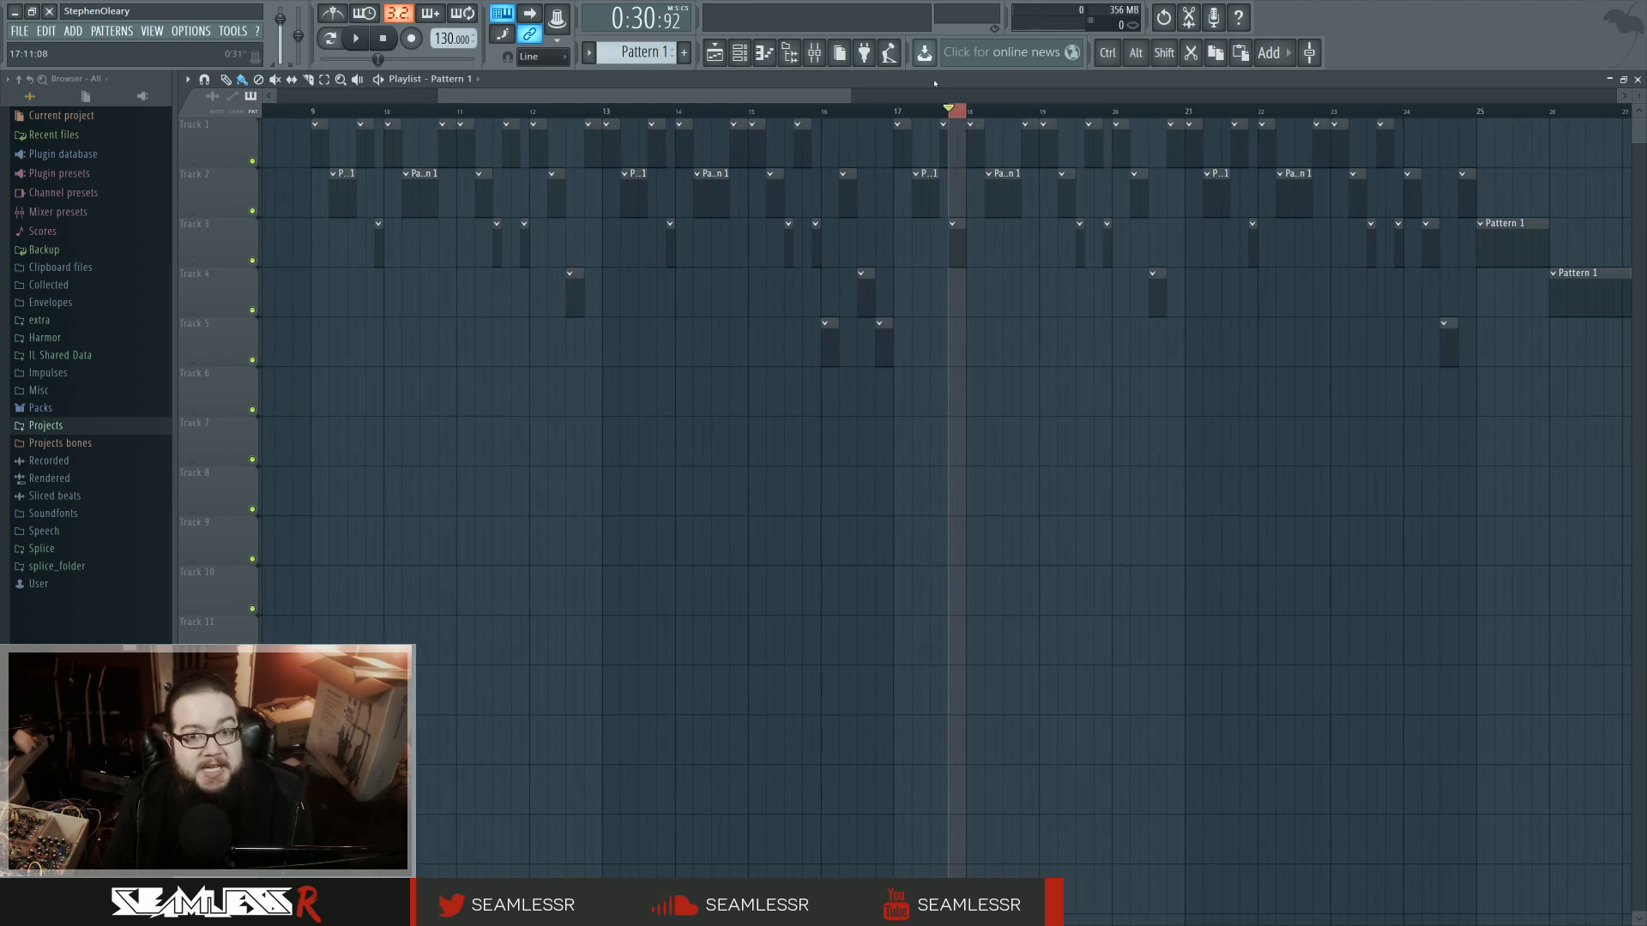
pyautogui.hotkey('ctrl', 'd')
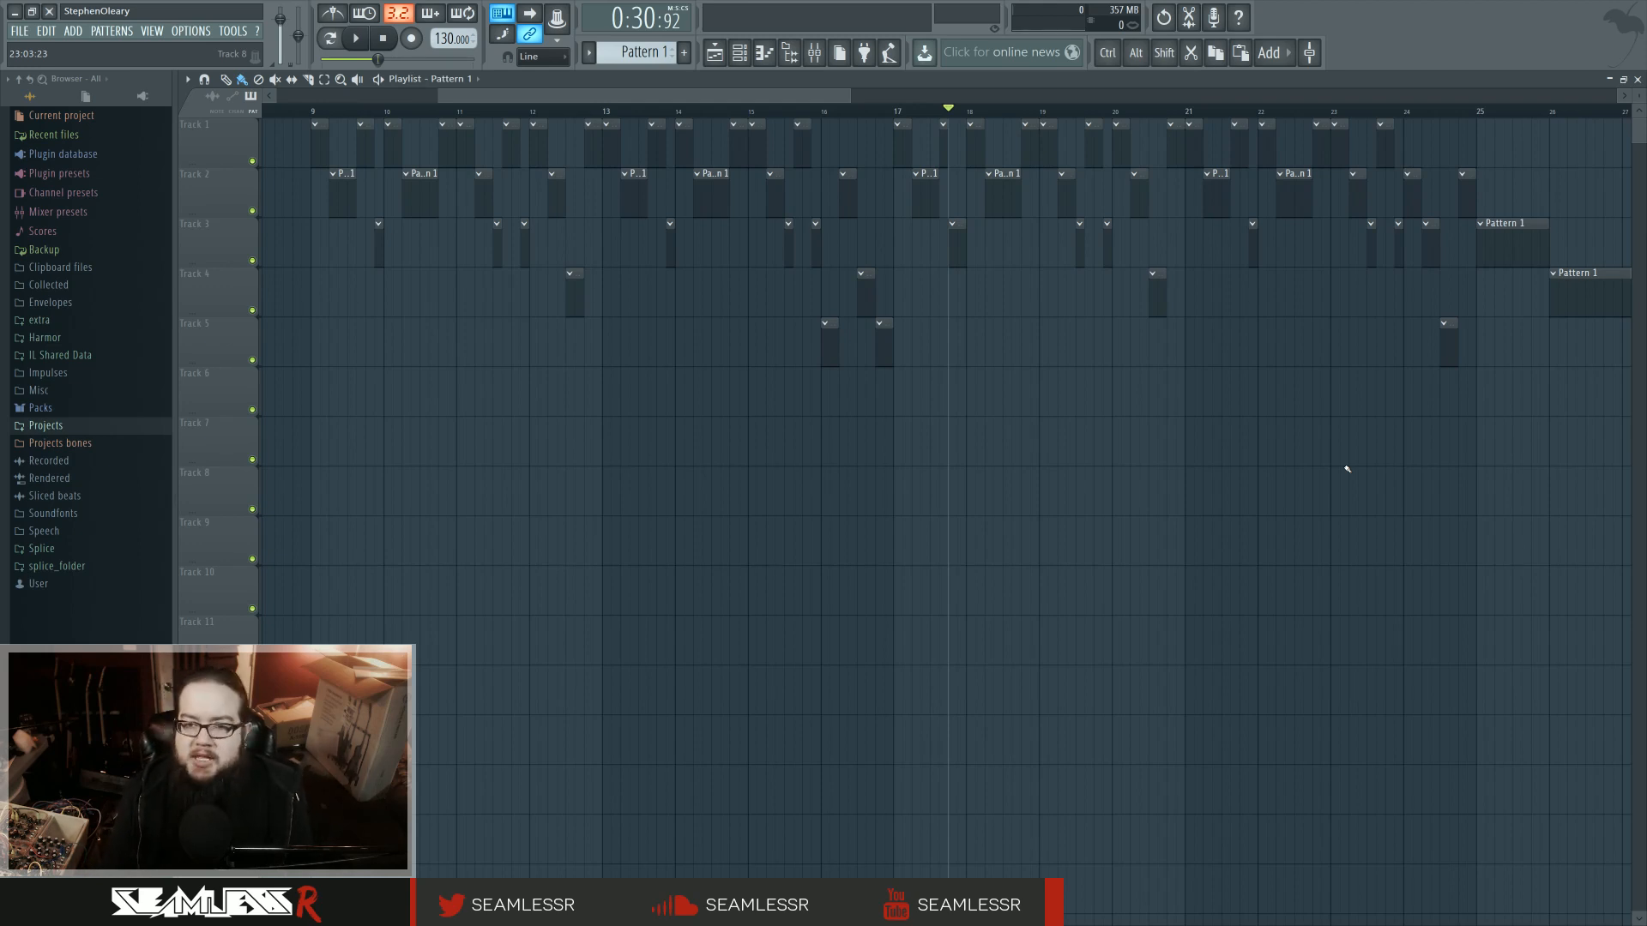
# - Move the playback position to the start of bar 11
pyautogui.keyDown('ctrl'); pyautogui.scroll(-1, 1186, 458); pyautogui.keyUp('ctrl')
pyautogui.keyDown('ctrl'); pyautogui.scroll(-1, 1186, 458); pyautogui.keyUp('ctrl')
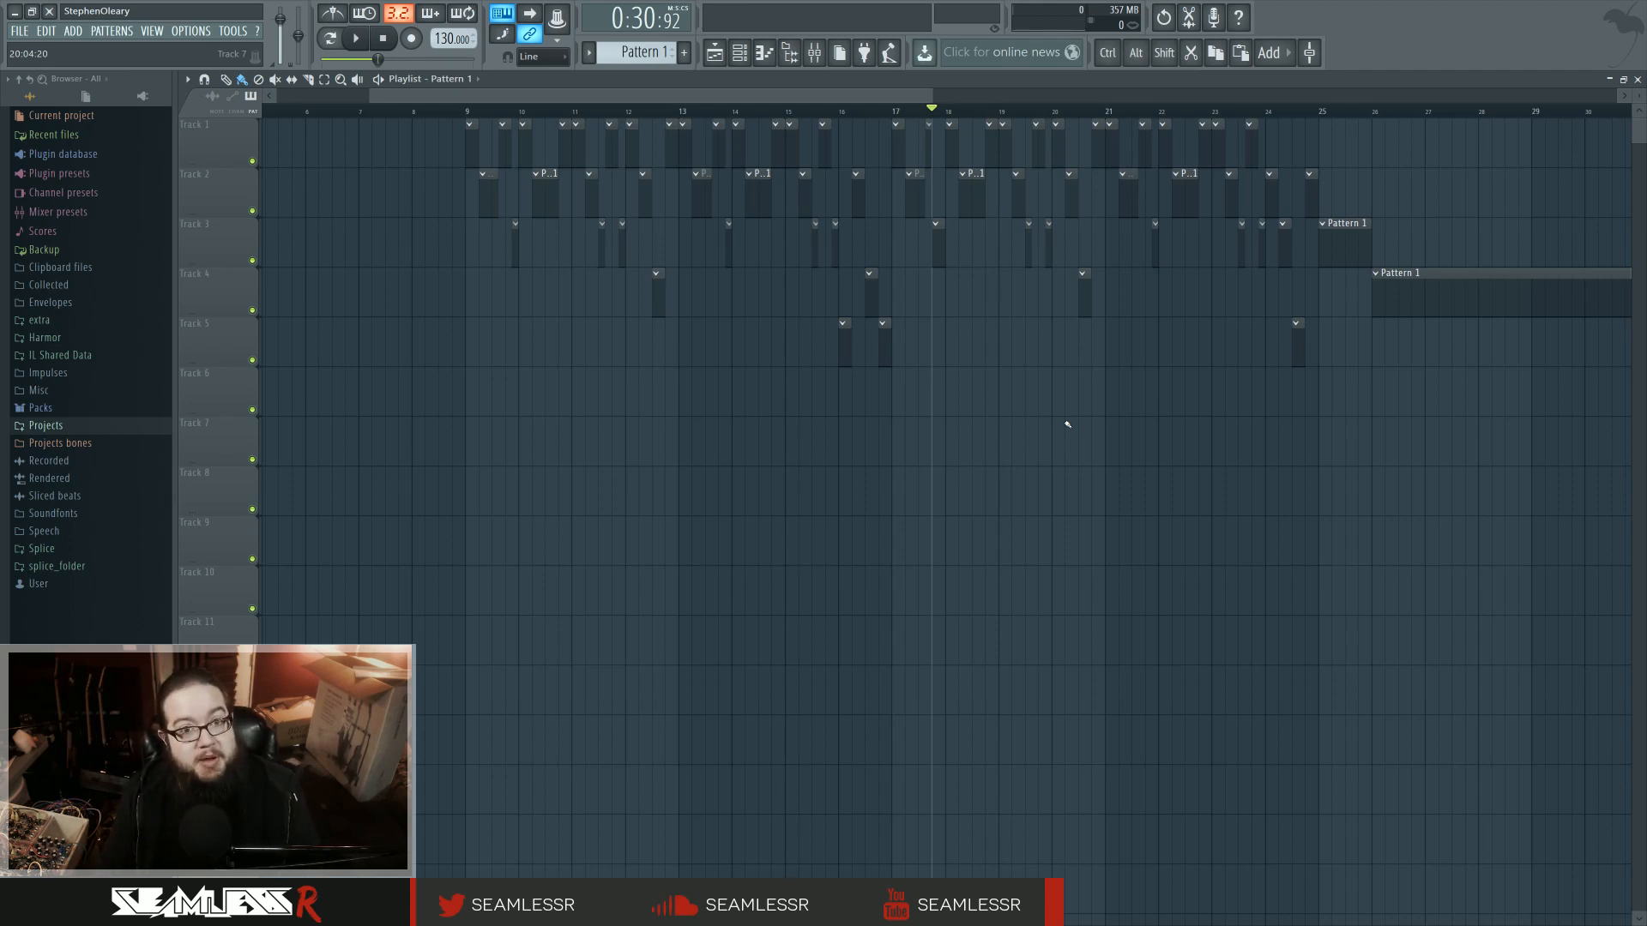
pyautogui.moveTo(479, 113); pyautogui.dragTo(574, 122)
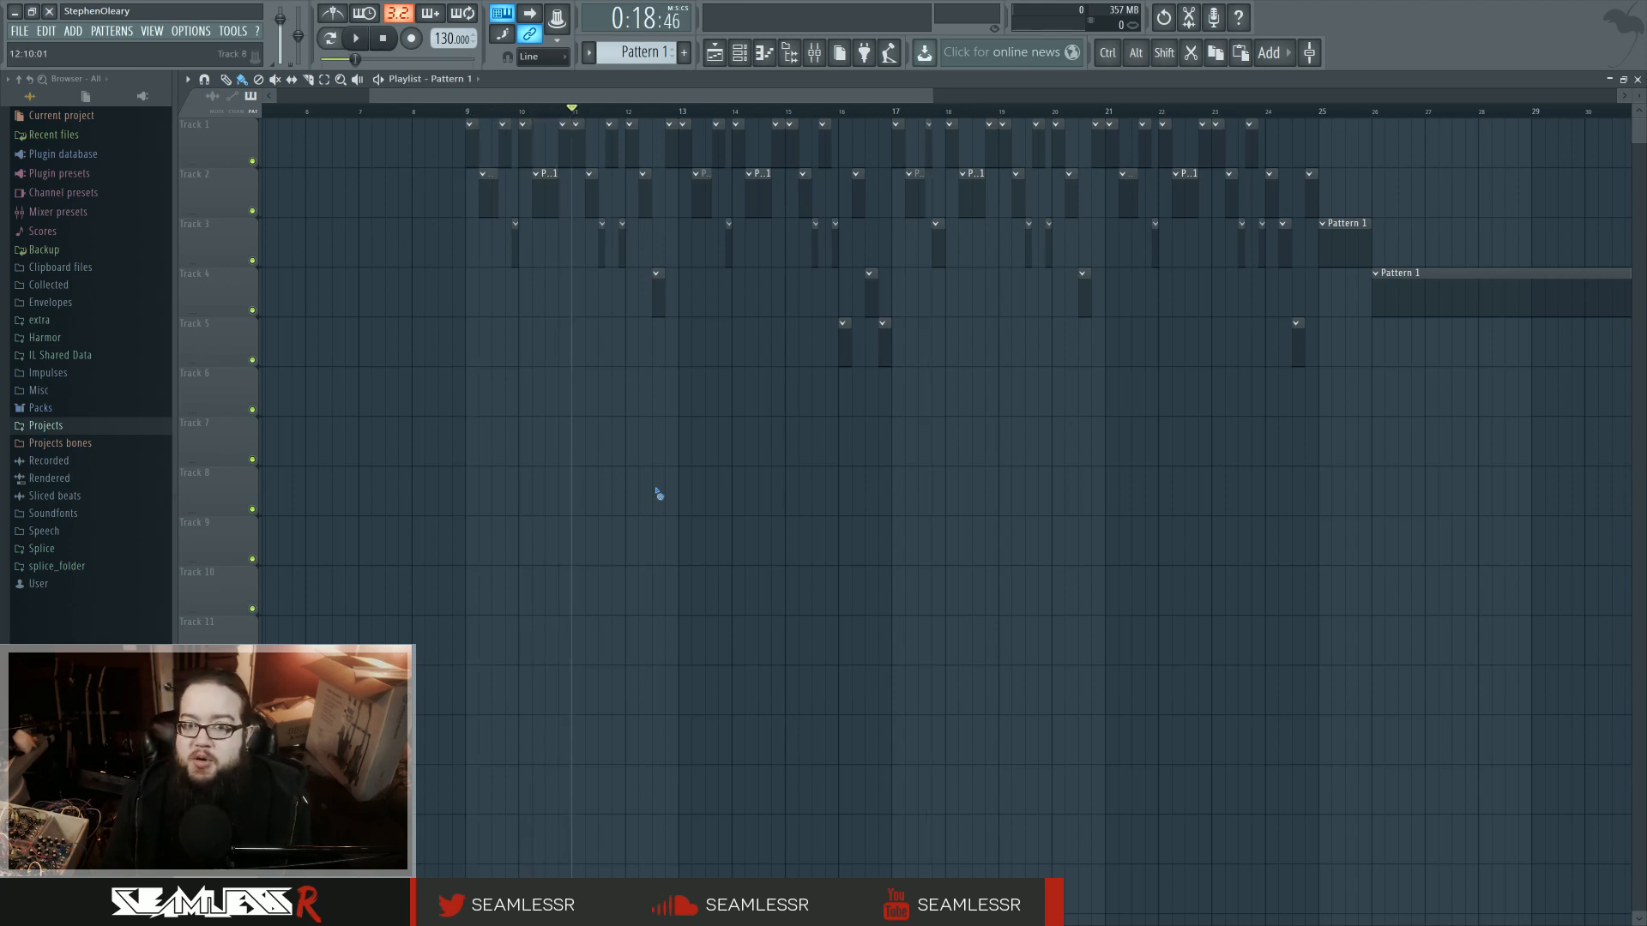